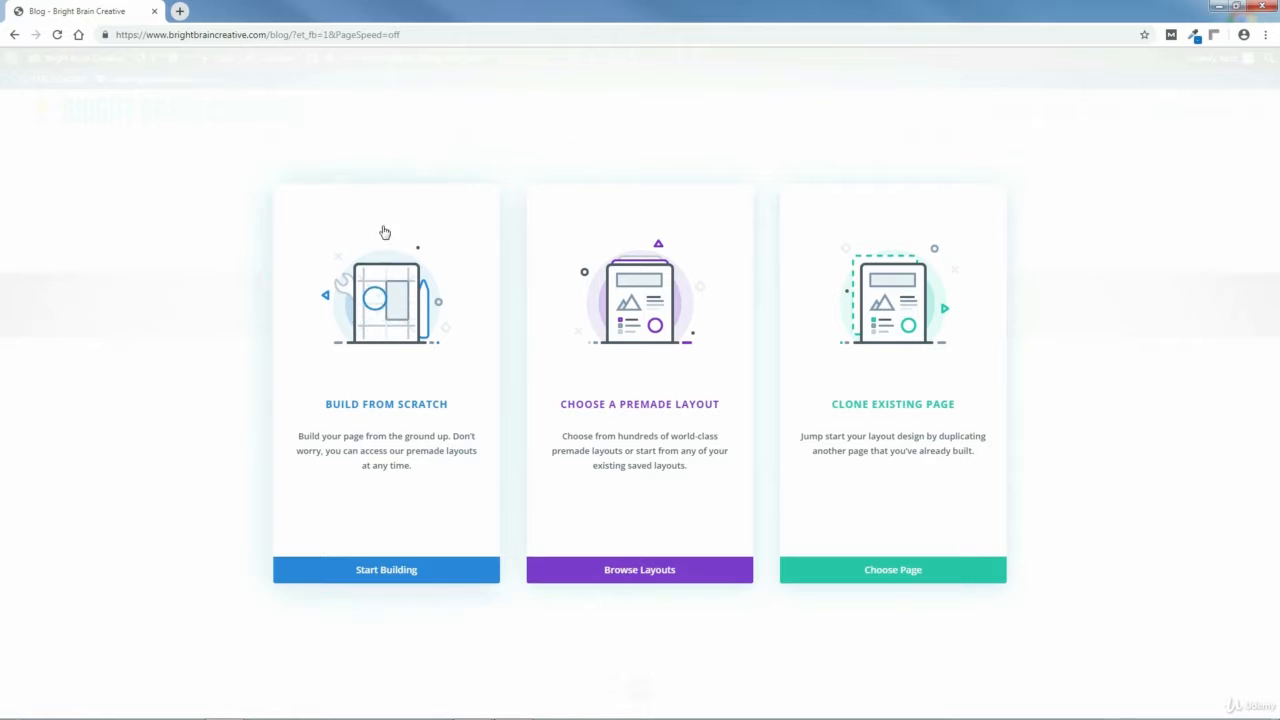
Start building the page from scratch and insert a one-column row.
click(385, 573)
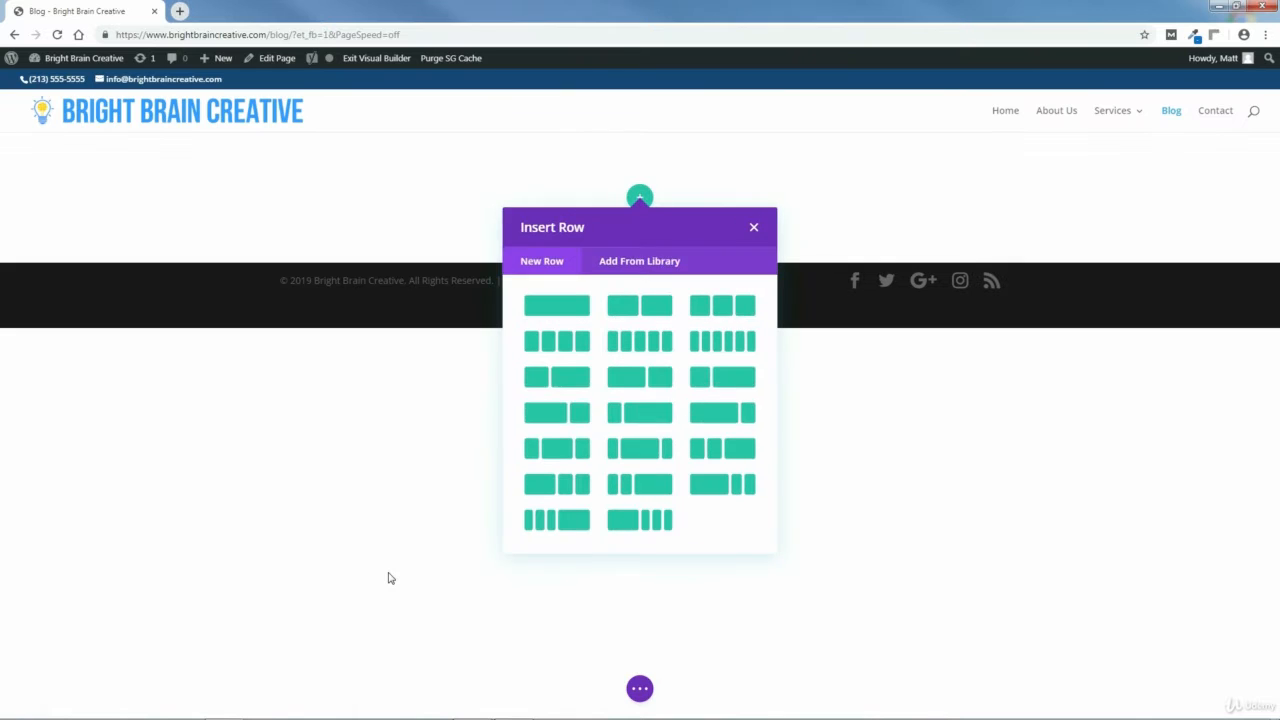
click(561, 305)
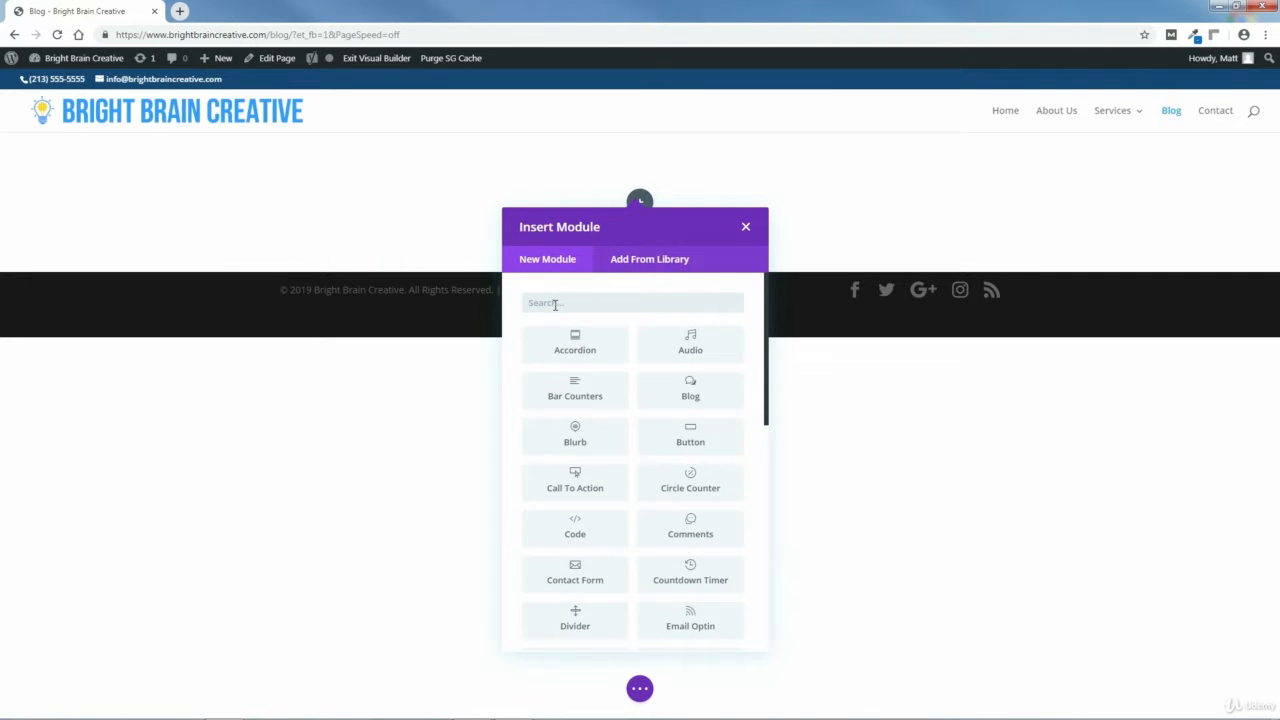
Search for and add a Text module to the row, saving it with its default content.
text(text)
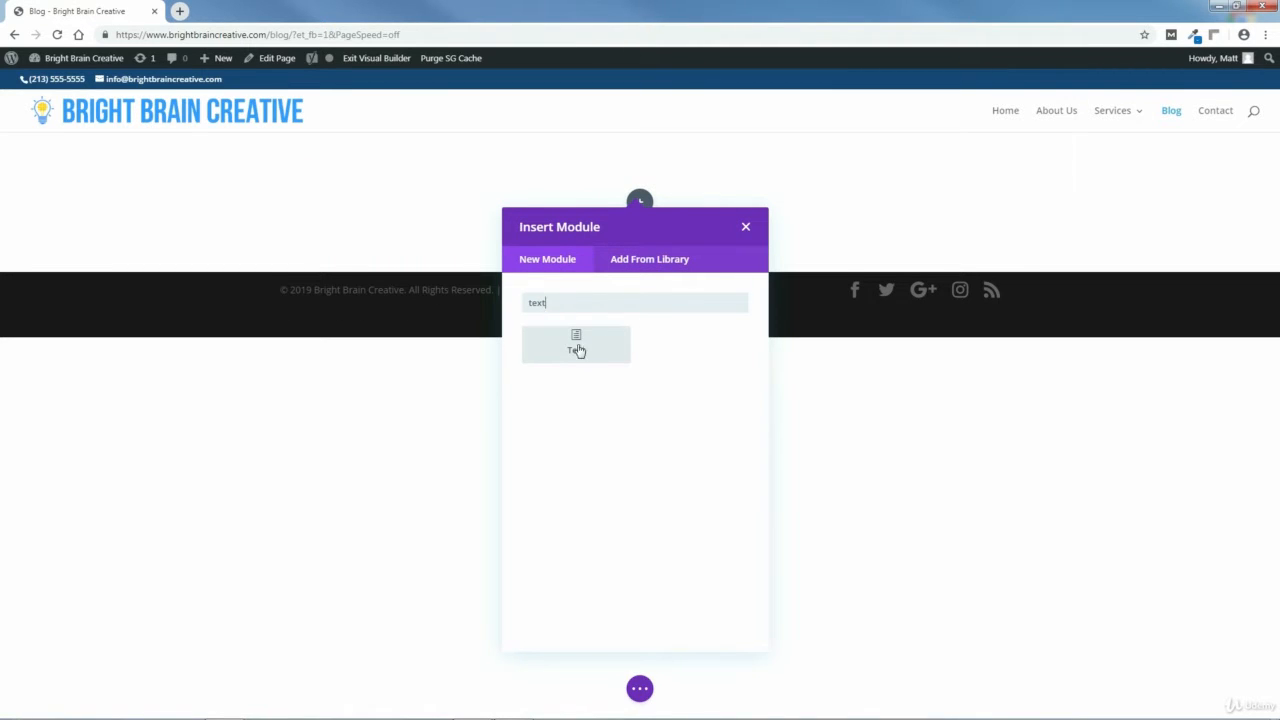
click(576, 345)
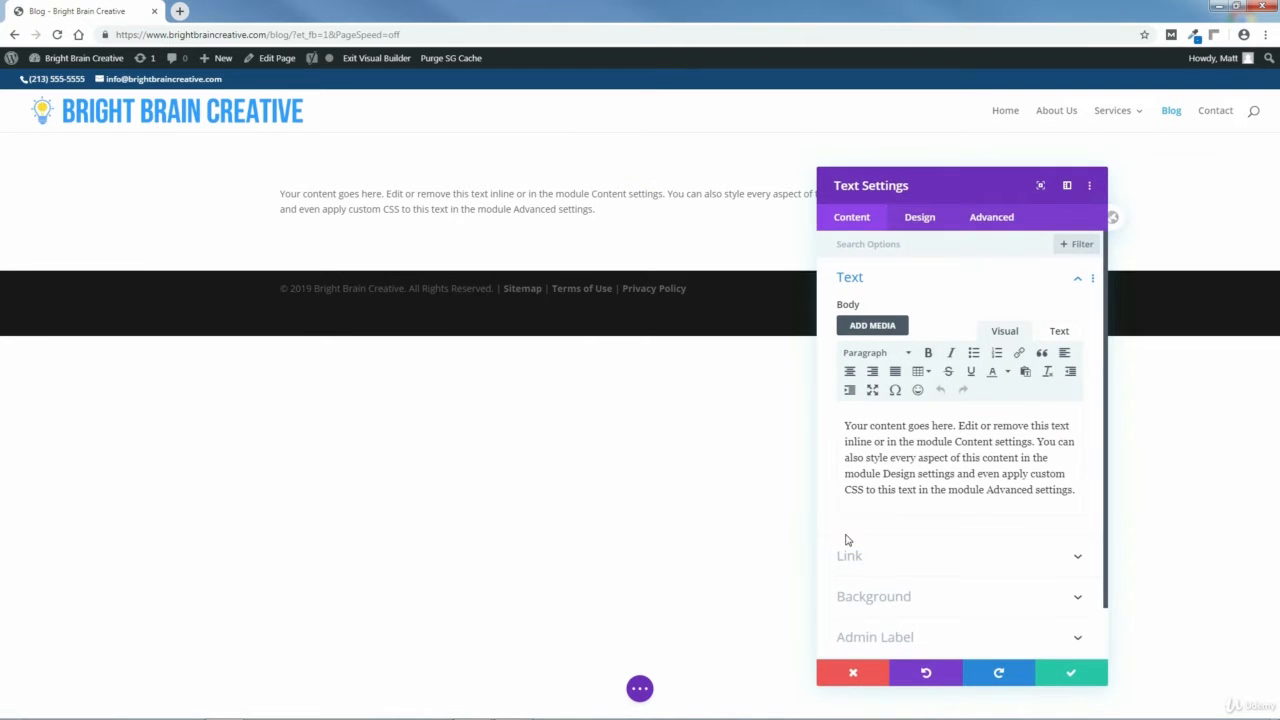
click(1070, 675)
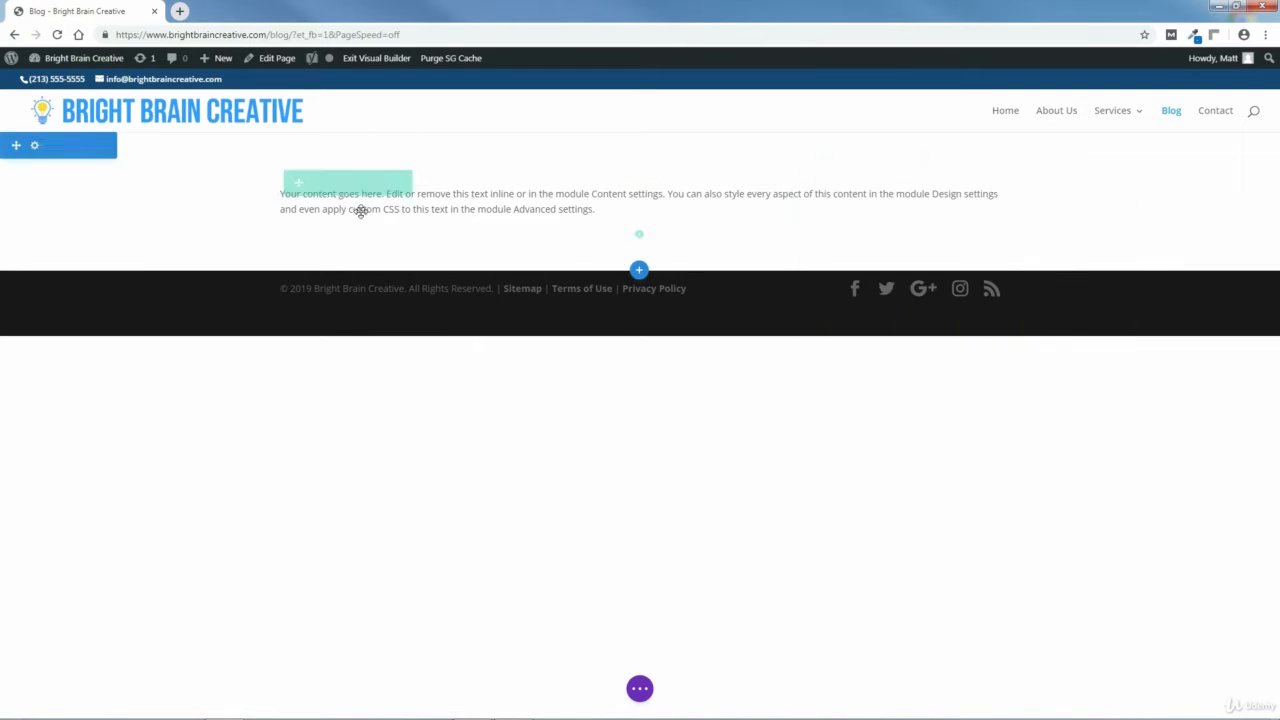
Open the section's background image options and begin uploading a new image file.
click(34, 147)
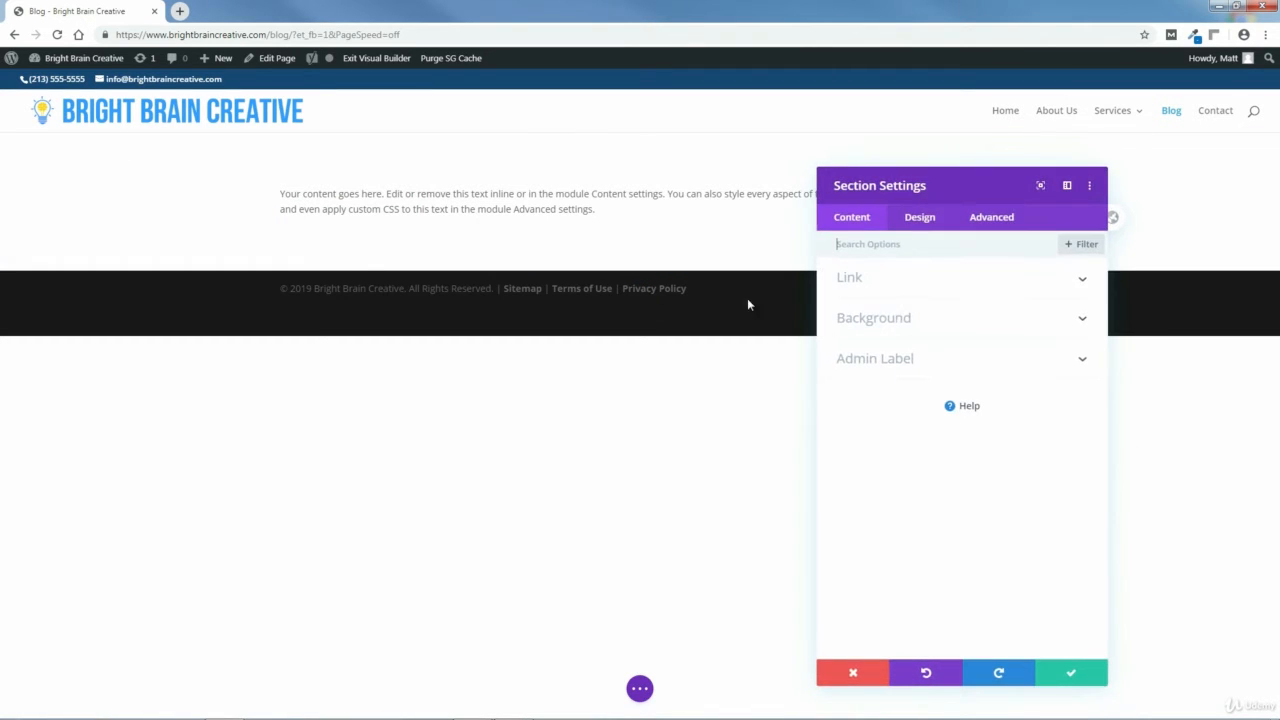
click(891, 319)
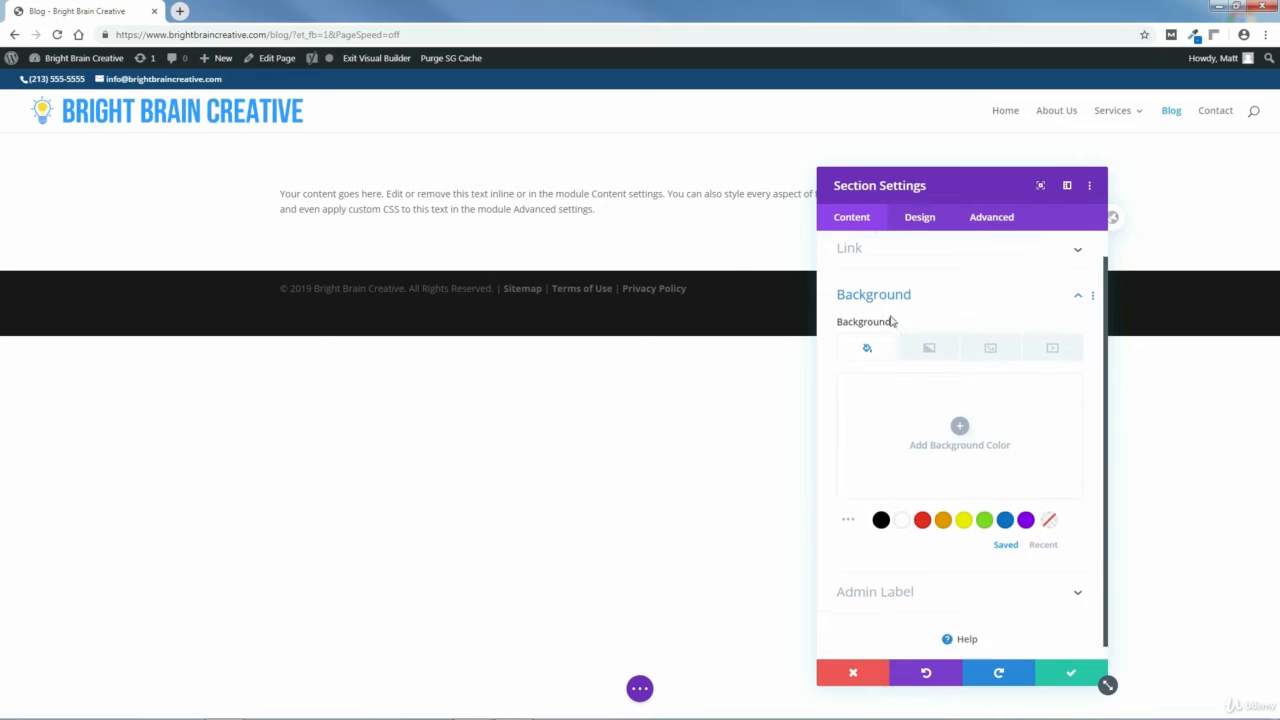
click(991, 335)
click(960, 413)
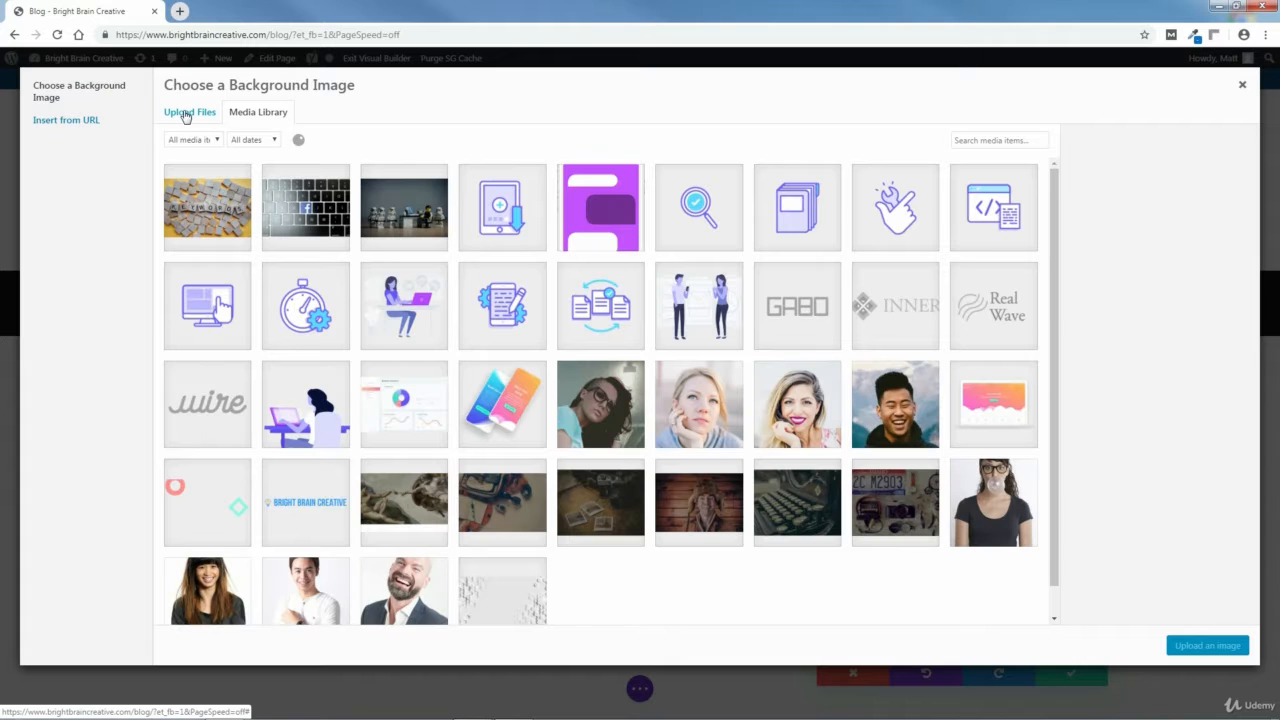
click(186, 114)
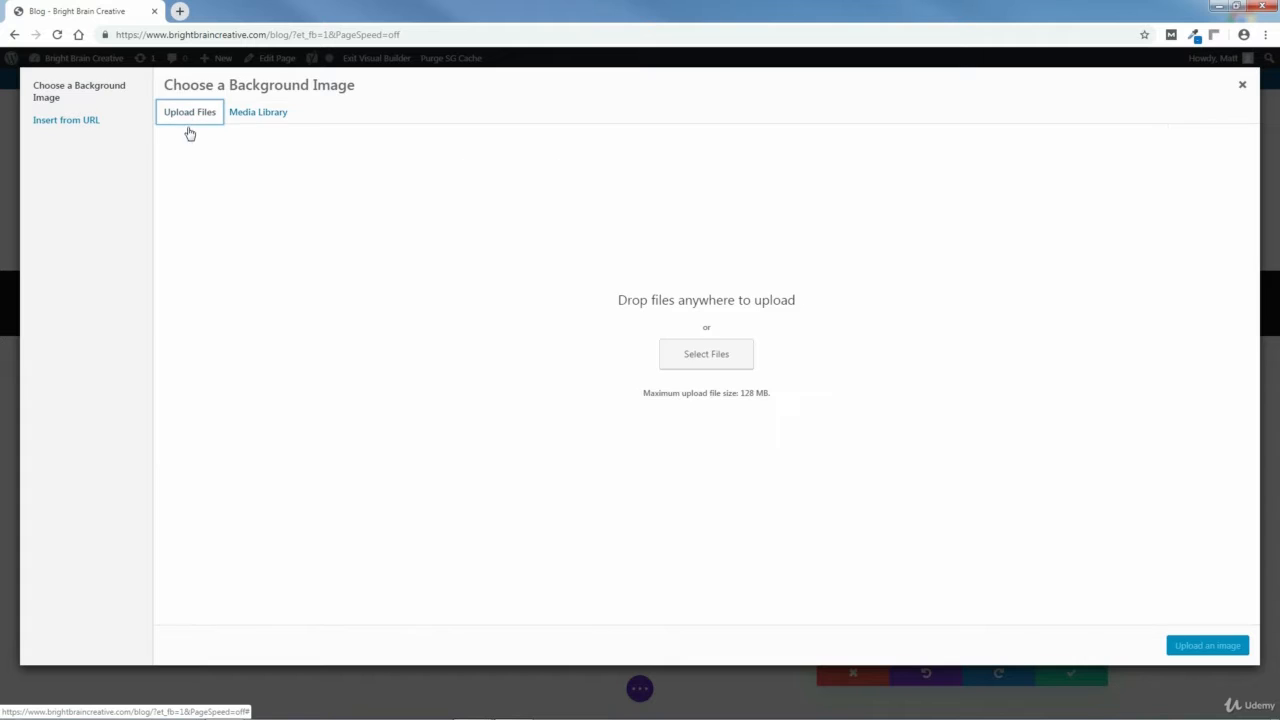
click(706, 356)
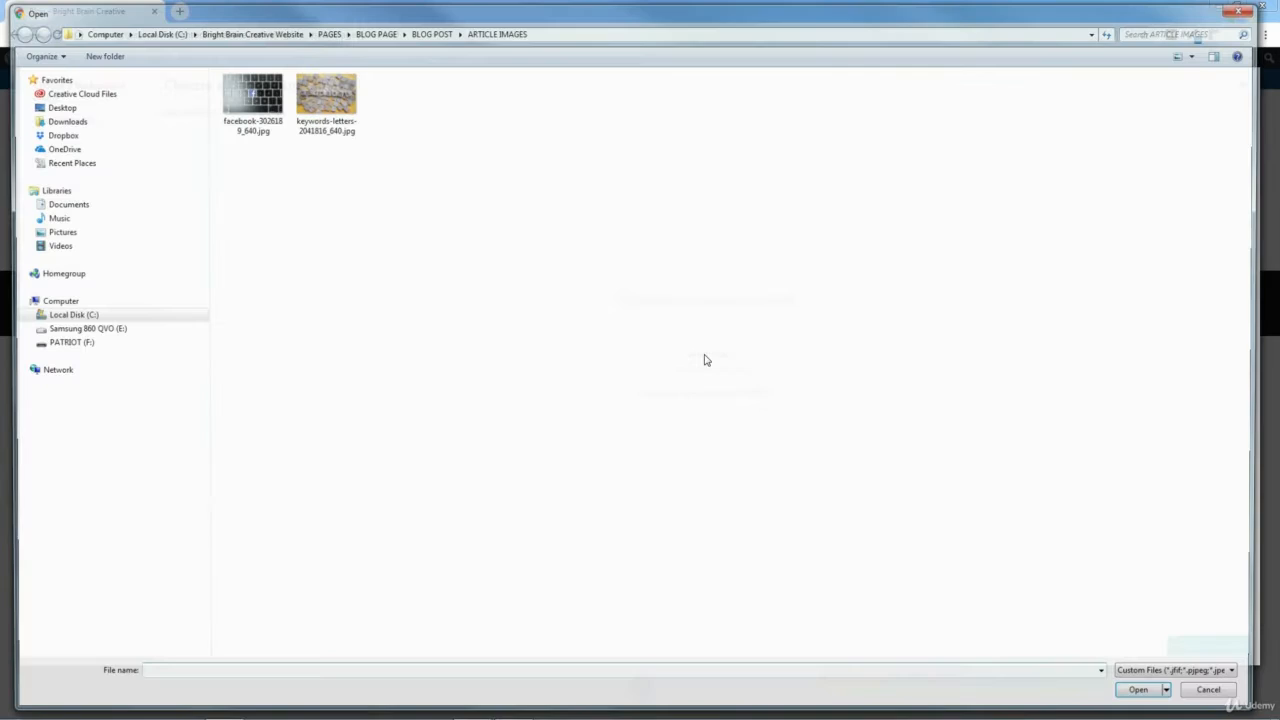
Upload vintage-1148940_1280.jpg from the Blog Page HEADER IMAGE folder and set it as the section background image.
click(85, 317)
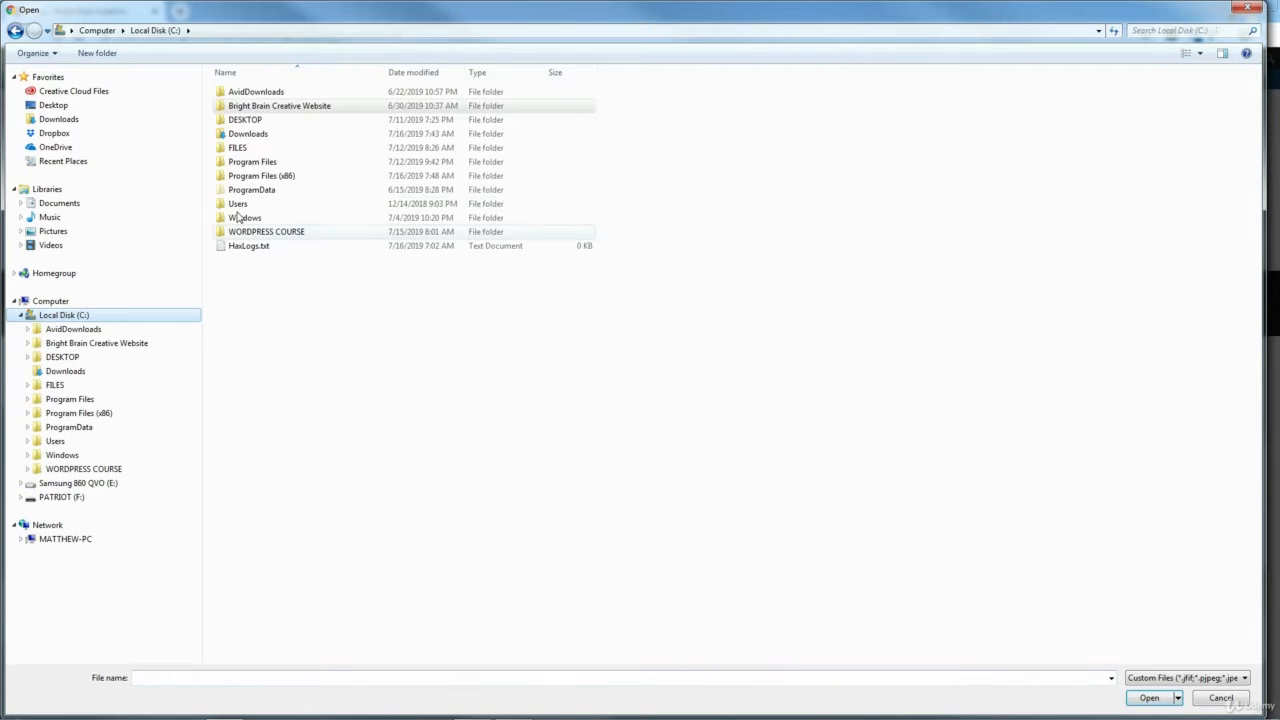
double_click(250, 107)
double_click(243, 106)
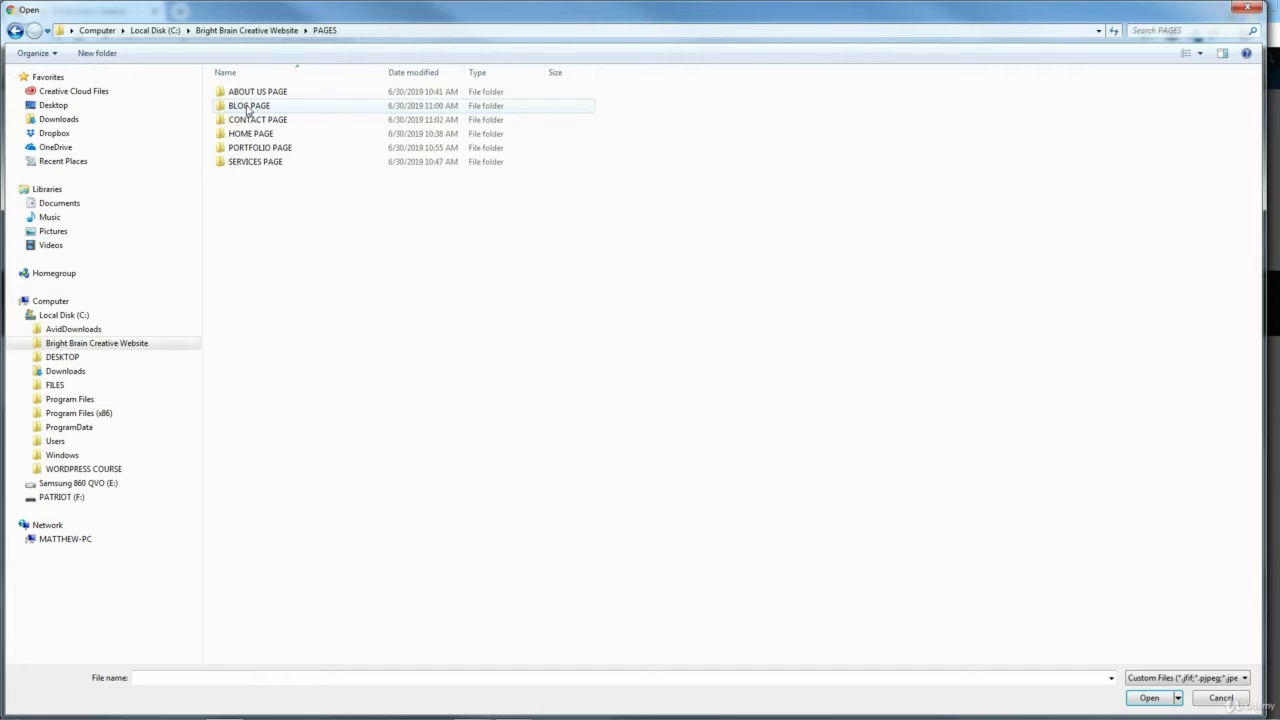
double_click(248, 107)
double_click(244, 120)
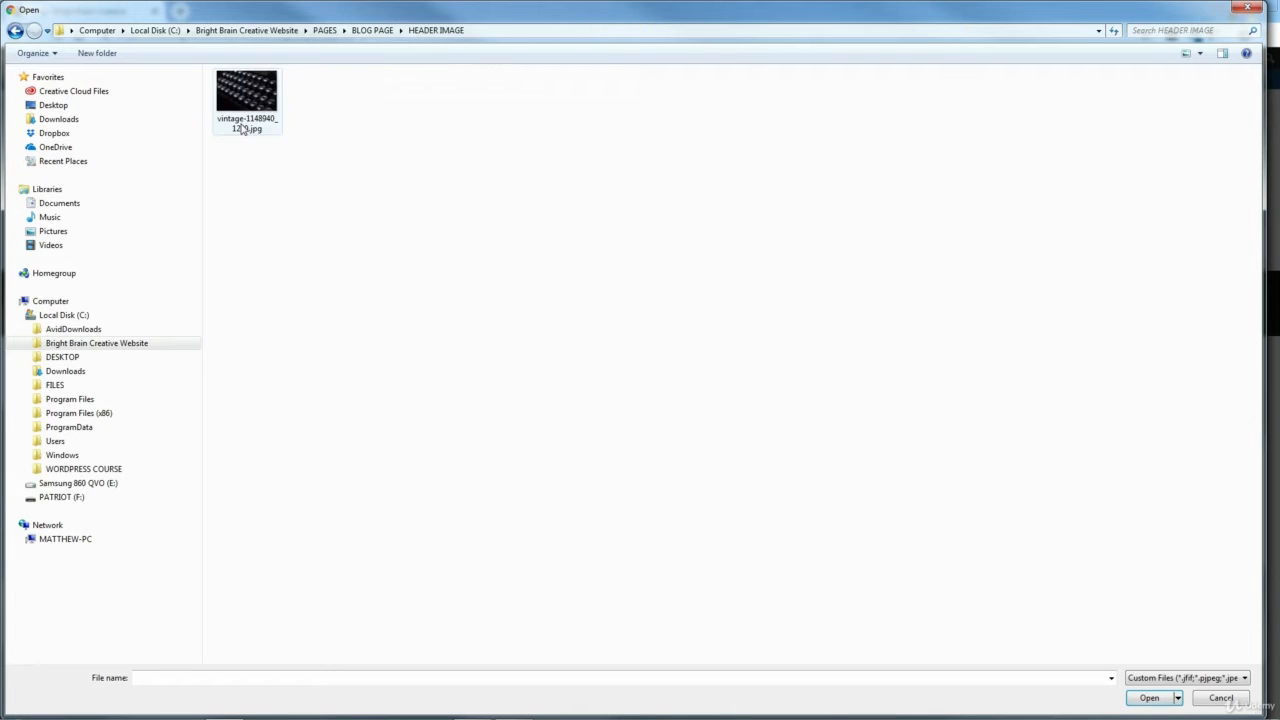
click(250, 97)
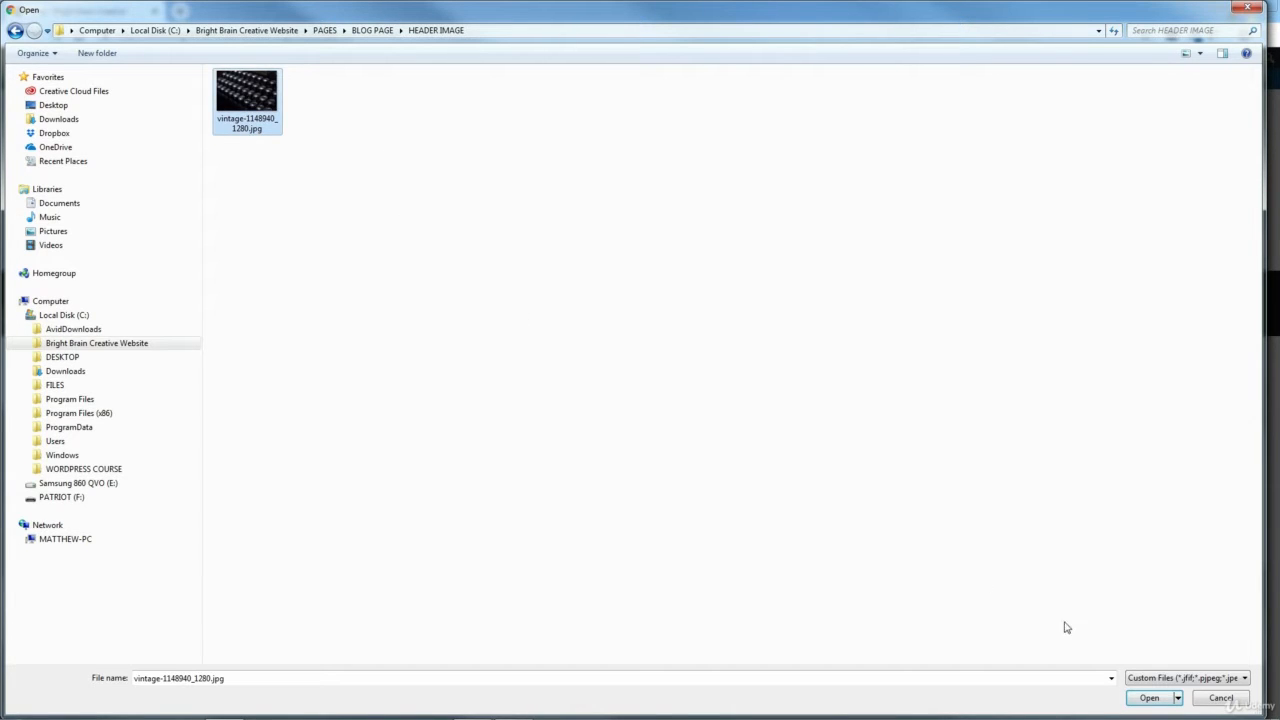
click(1150, 698)
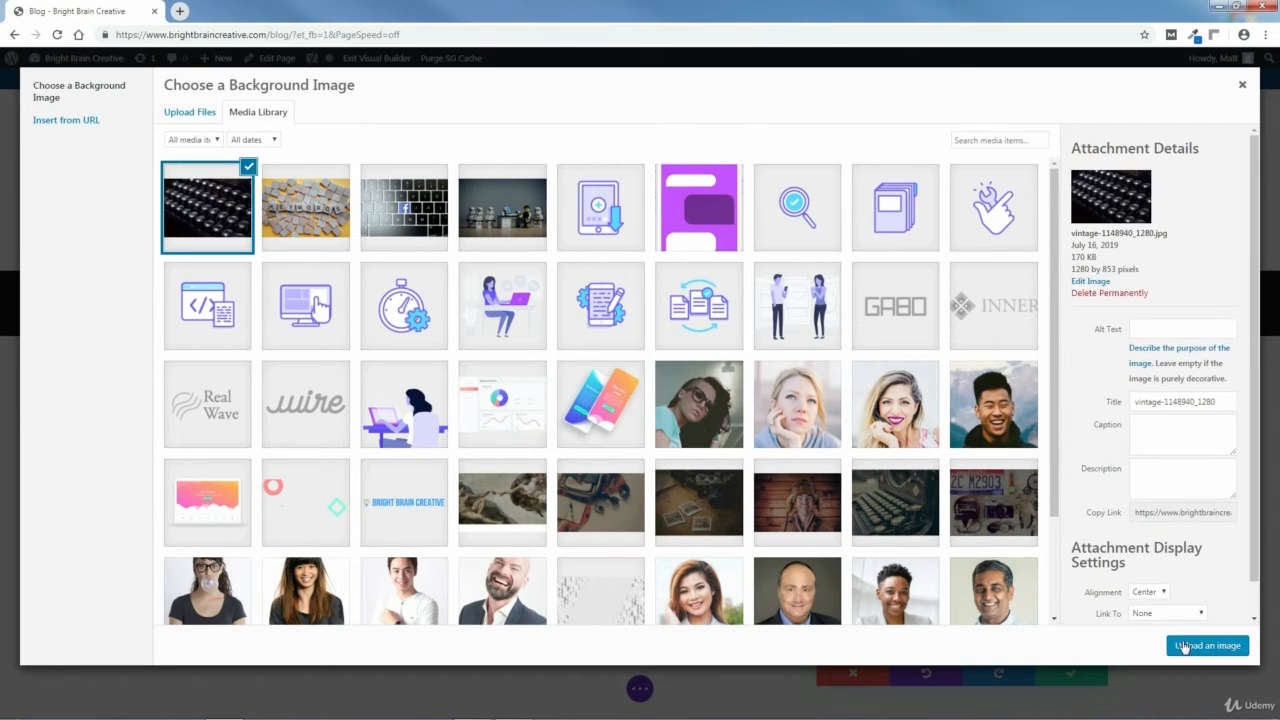
click(1185, 647)
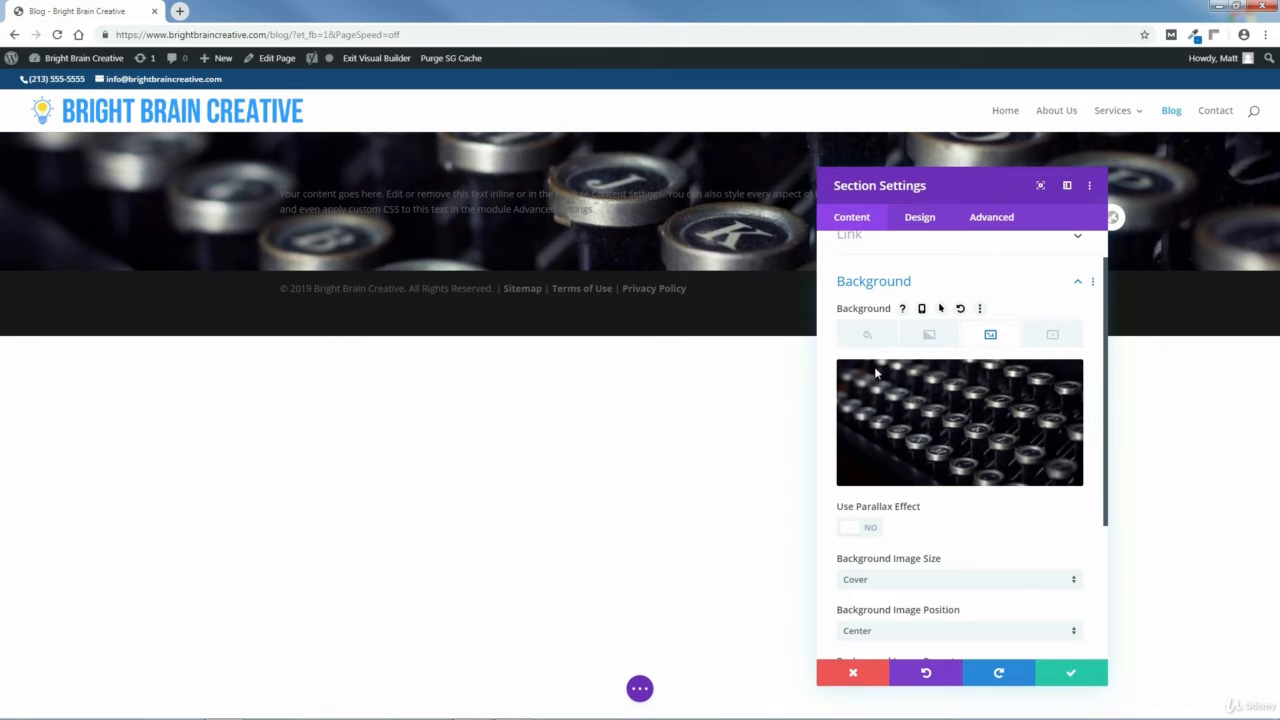
Add a background gradient to the section and open its first color stop.
click(929, 334)
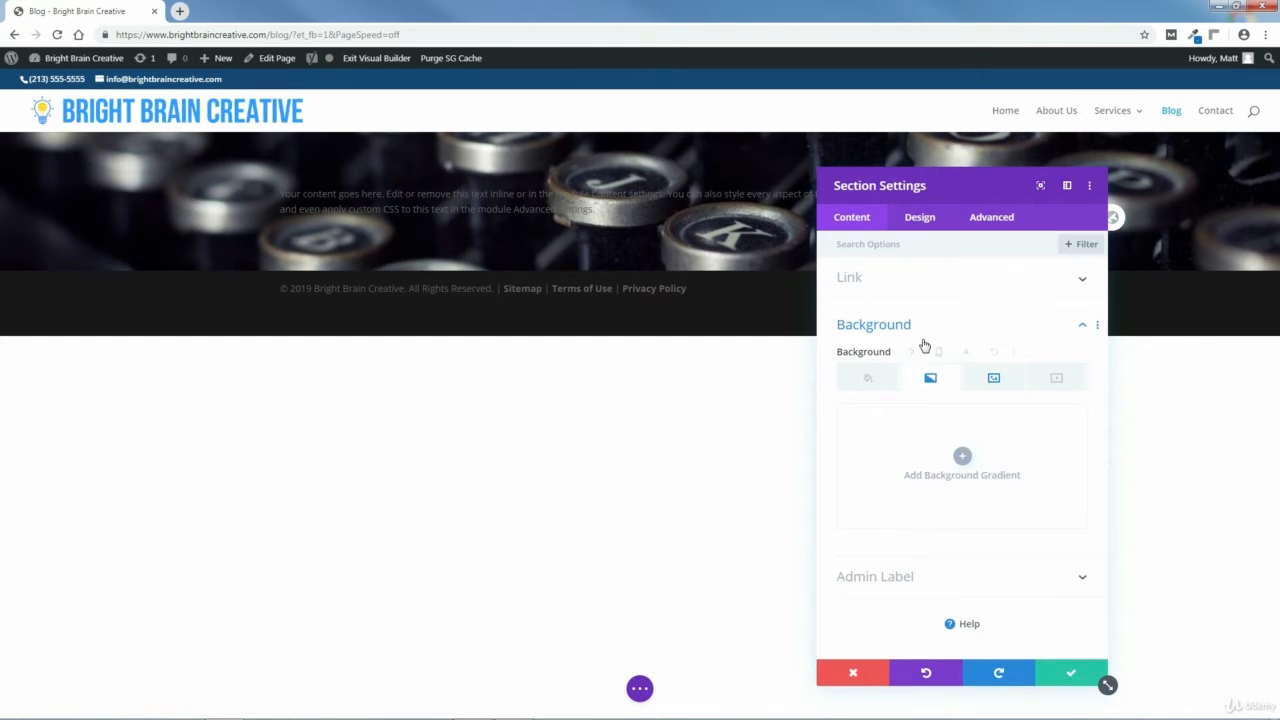
click(962, 458)
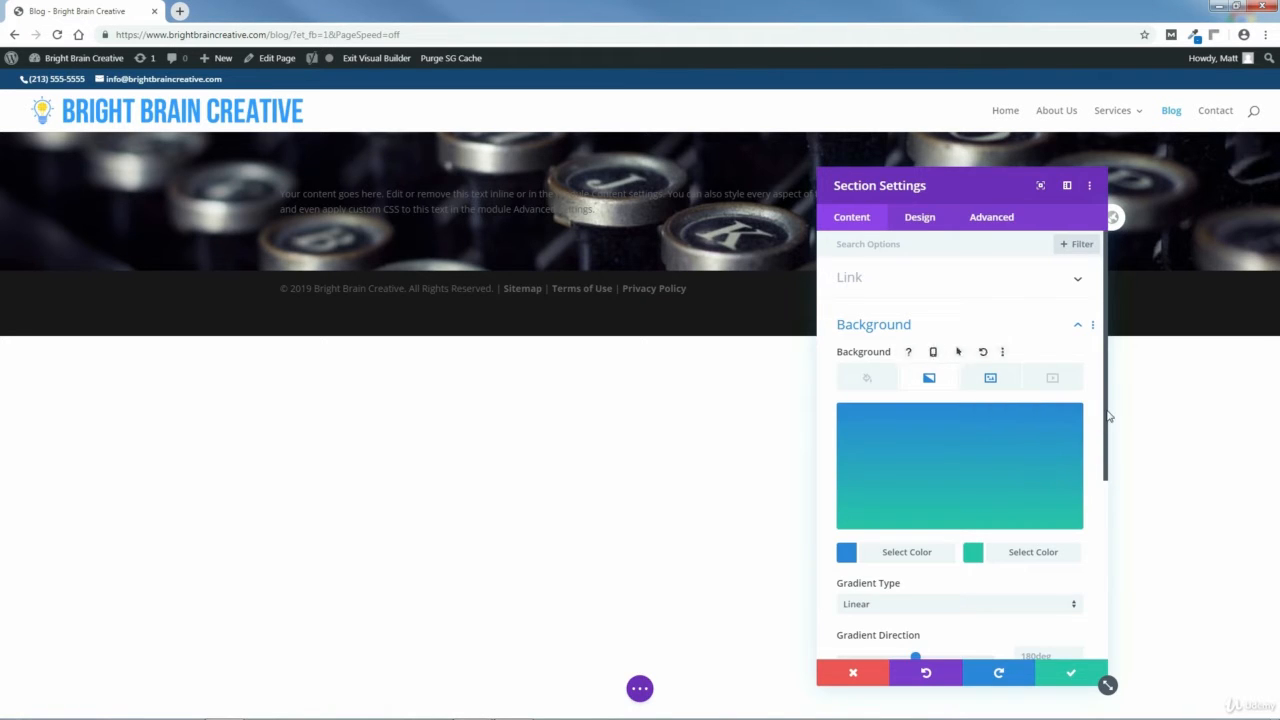
scroll(1108, 416, down, 2)
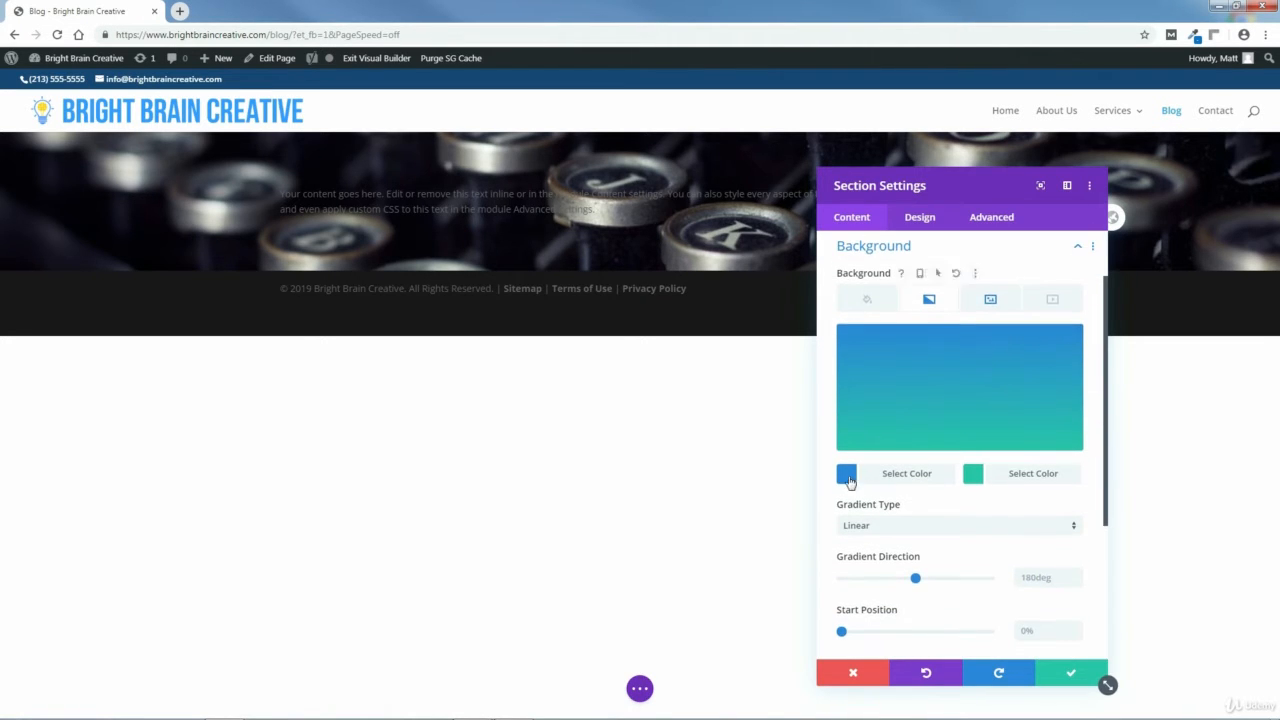
click(846, 476)
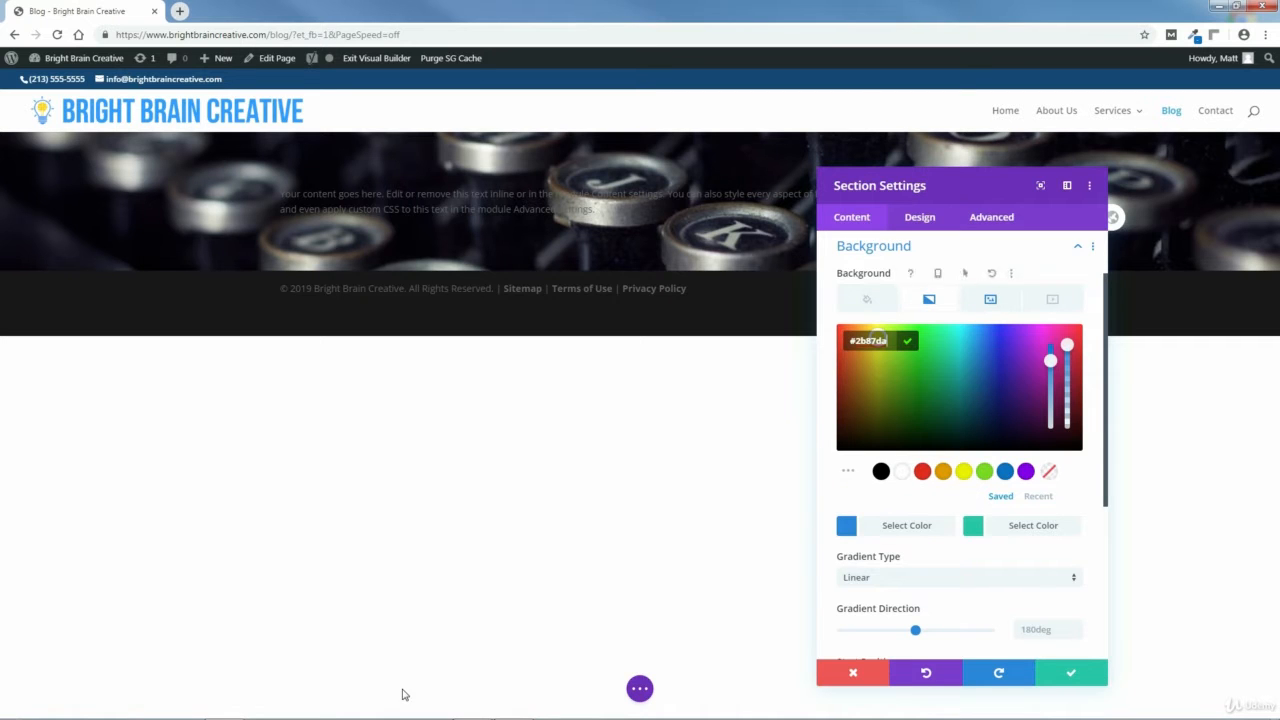
Open Header Image Gradient Color.txt from the BLOG PAGE COLORS folder in the file explorer.
mouse_move(307, 707)
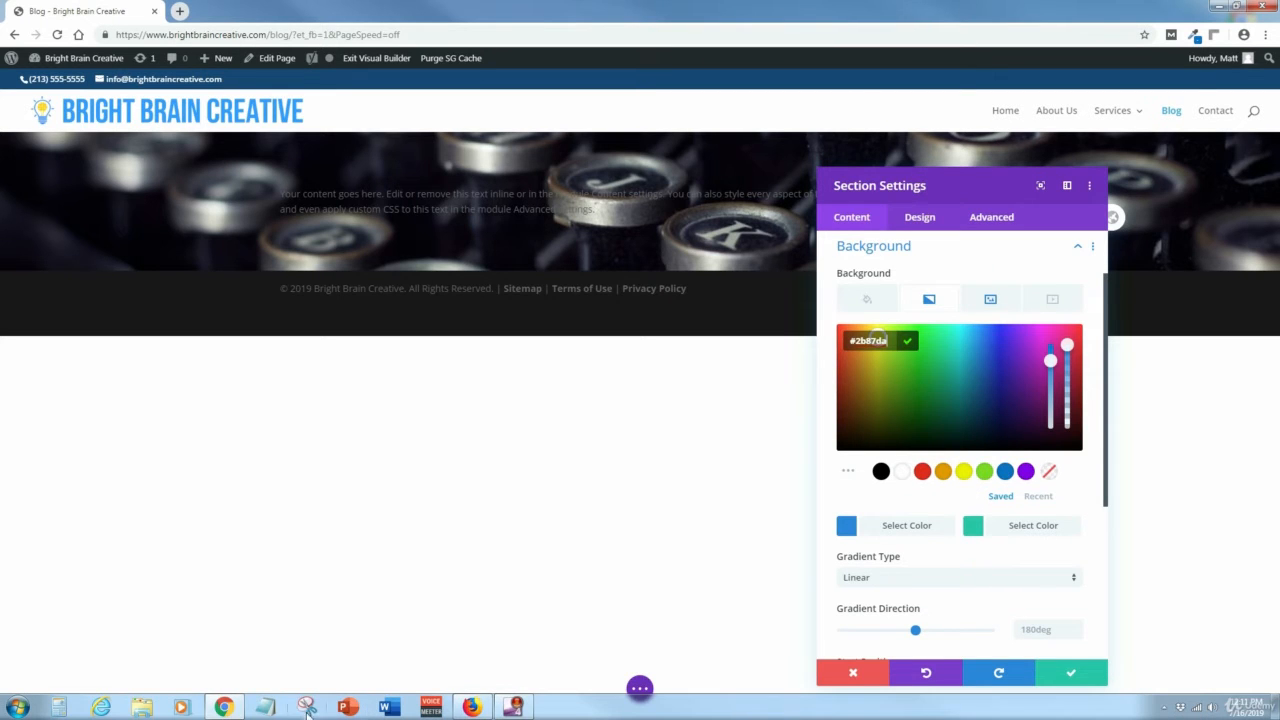
click(147, 708)
click(72, 350)
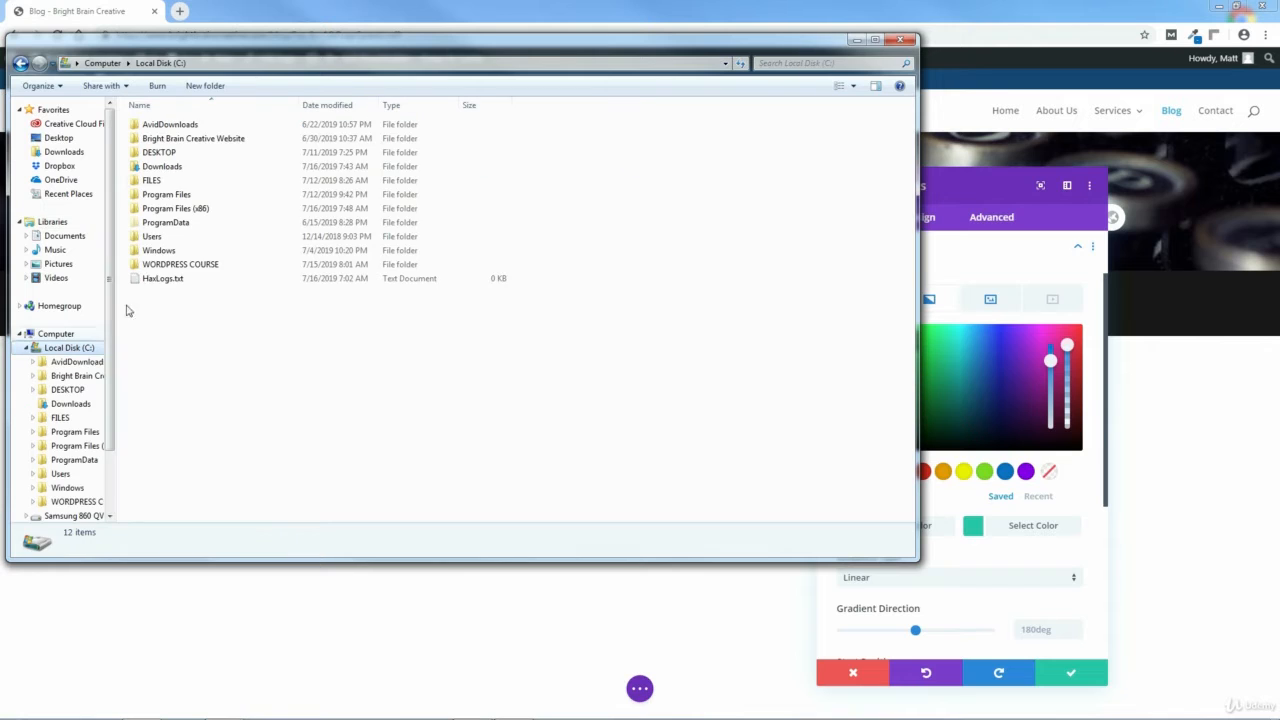
double_click(165, 140)
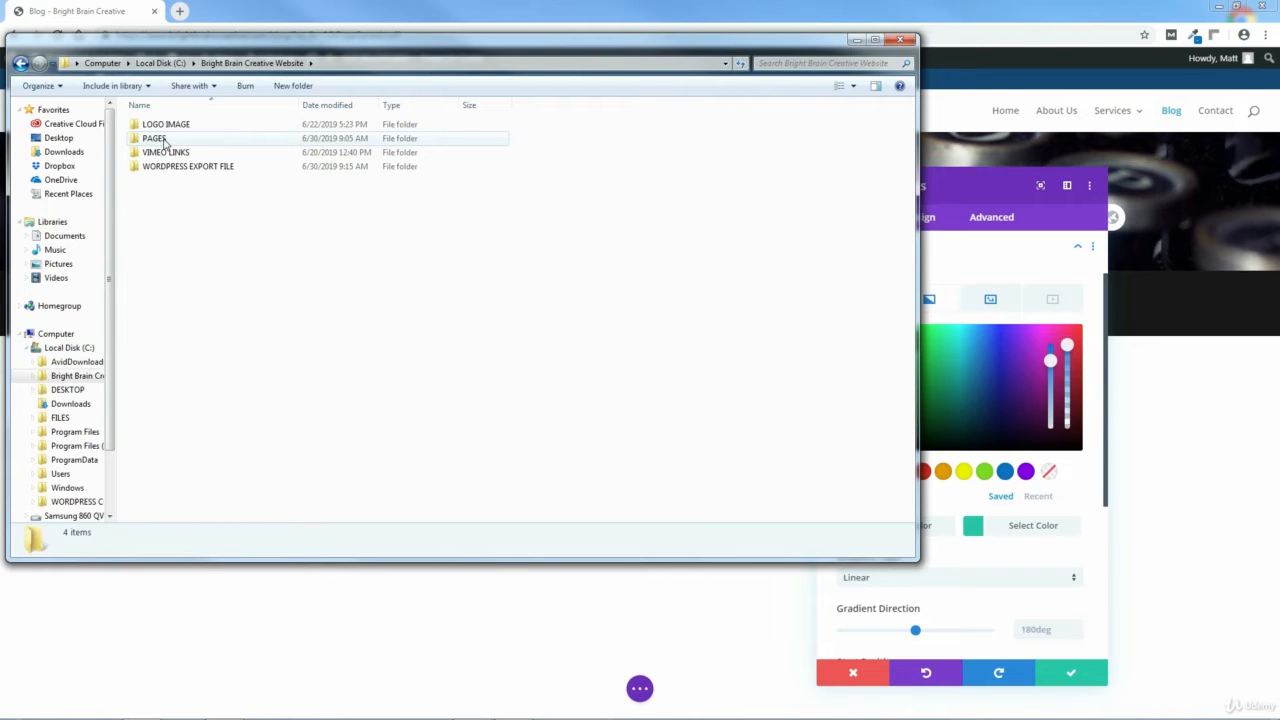
double_click(160, 139)
double_click(170, 181)
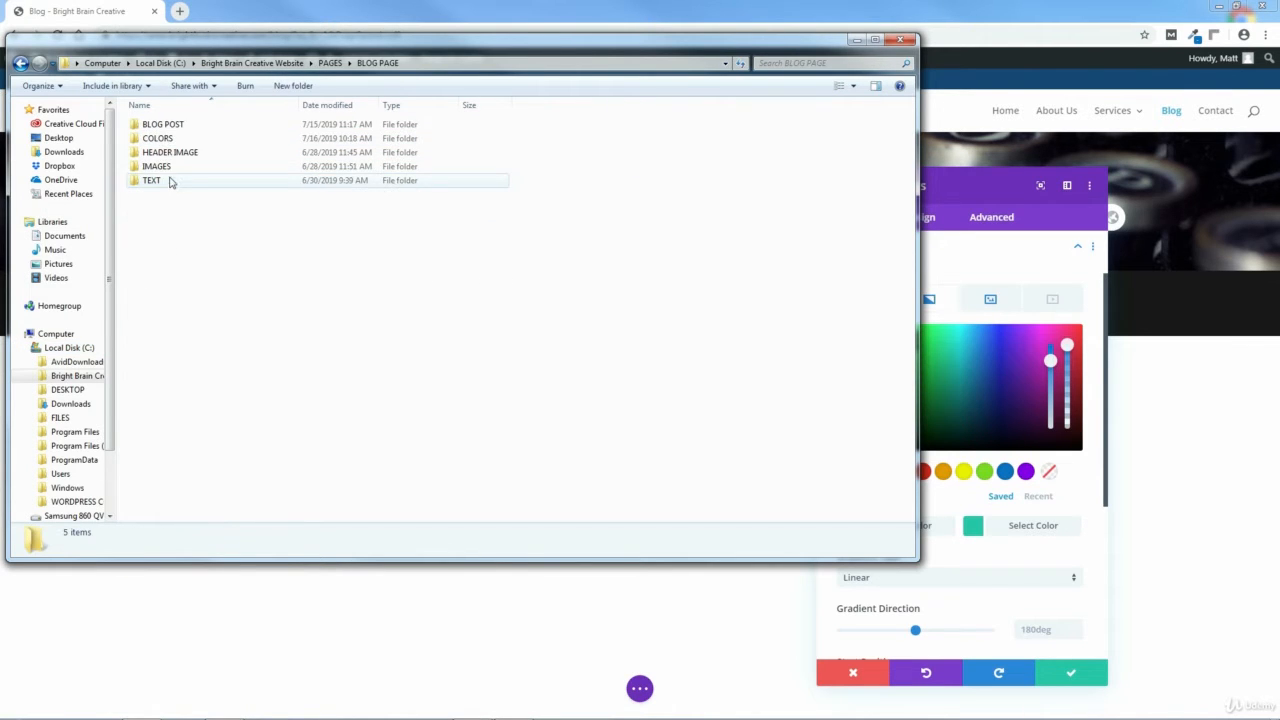
double_click(157, 138)
click(192, 128)
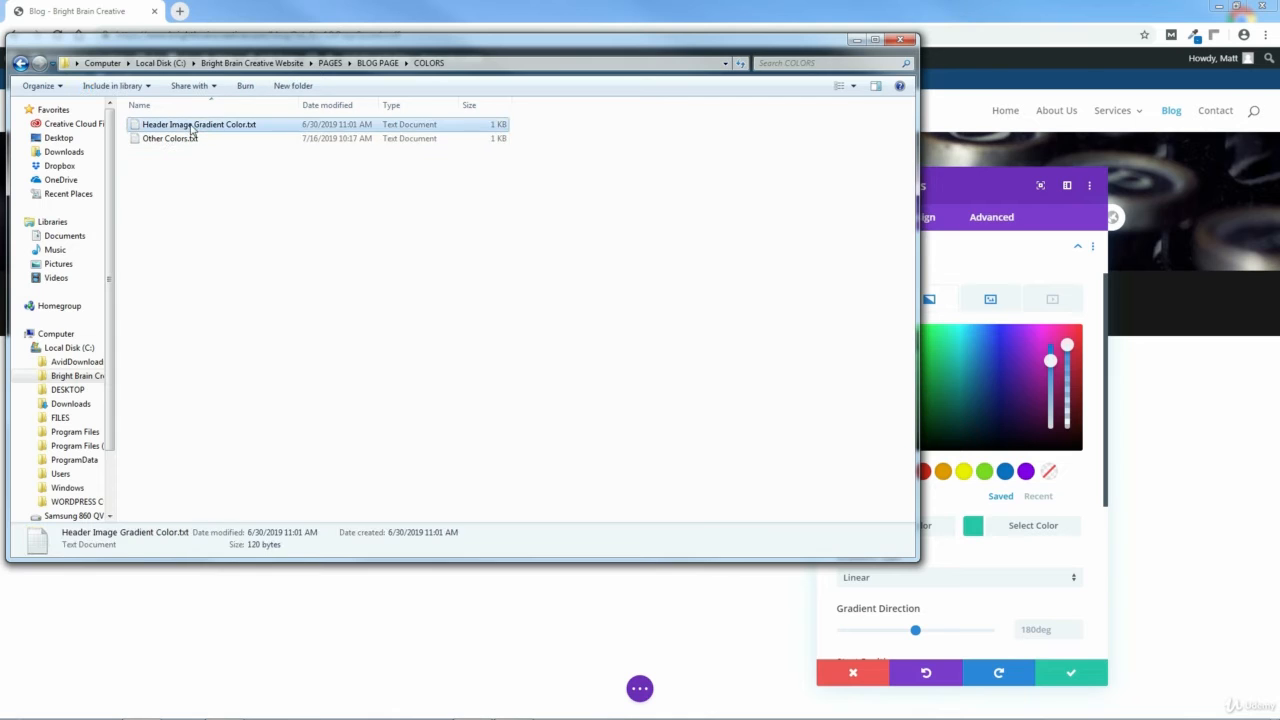
double_click(192, 128)
Copy the left gradient value rgba(0,0,0,0.51) from the text file.
drag(364, 199, 283, 199)
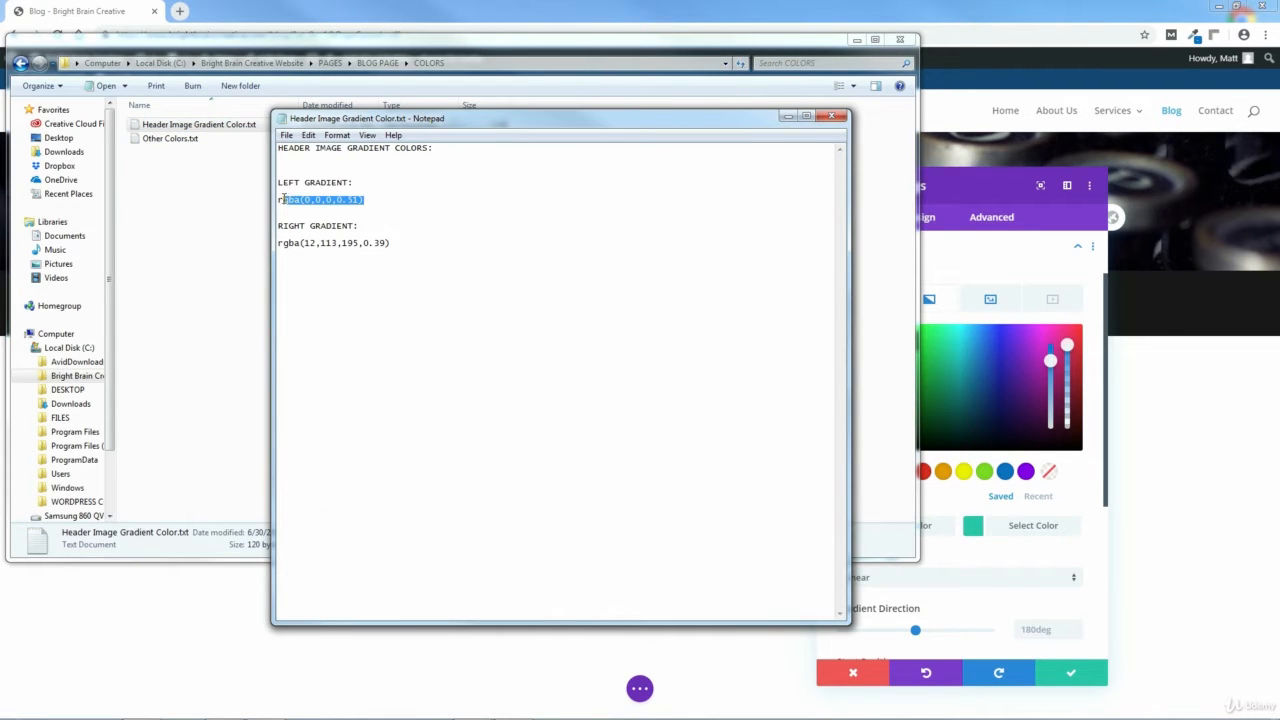
right_click(290, 199)
click(318, 241)
click(901, 40)
drag(750, 118, 648, 130)
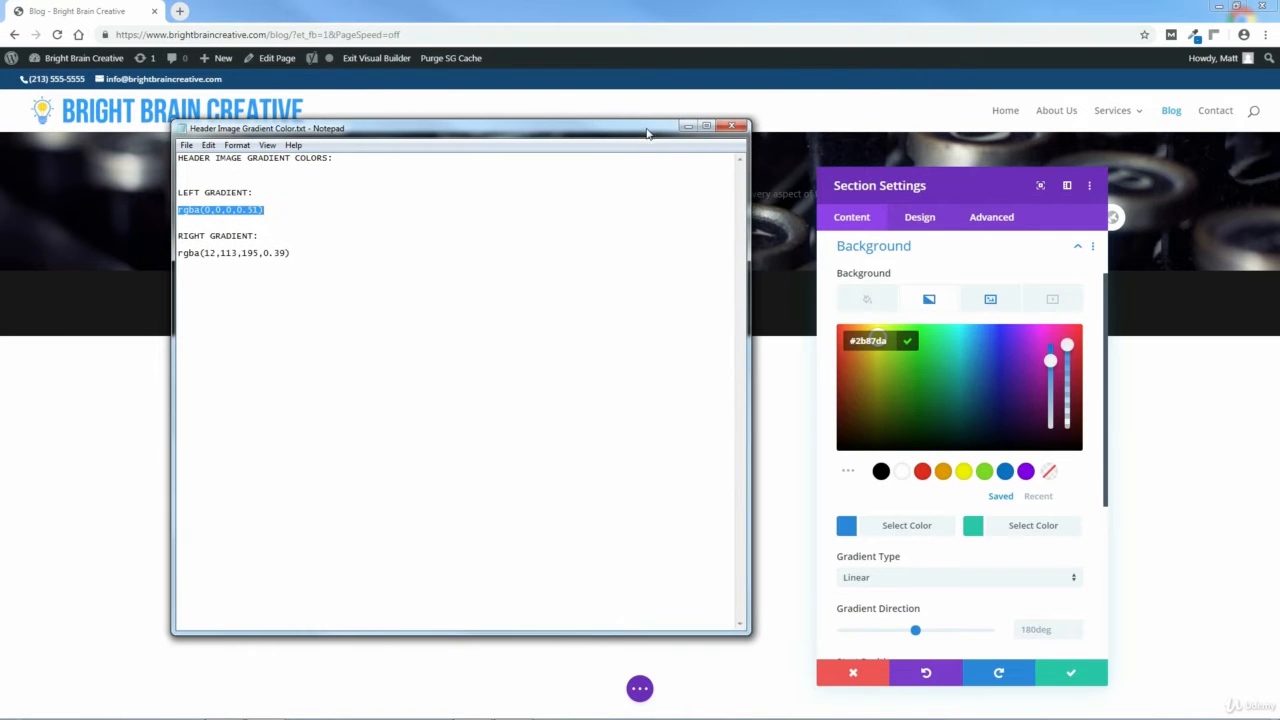
Paste rgba(0,0,0,0.51) as the gradient's first color and confirm it.
click(940, 273)
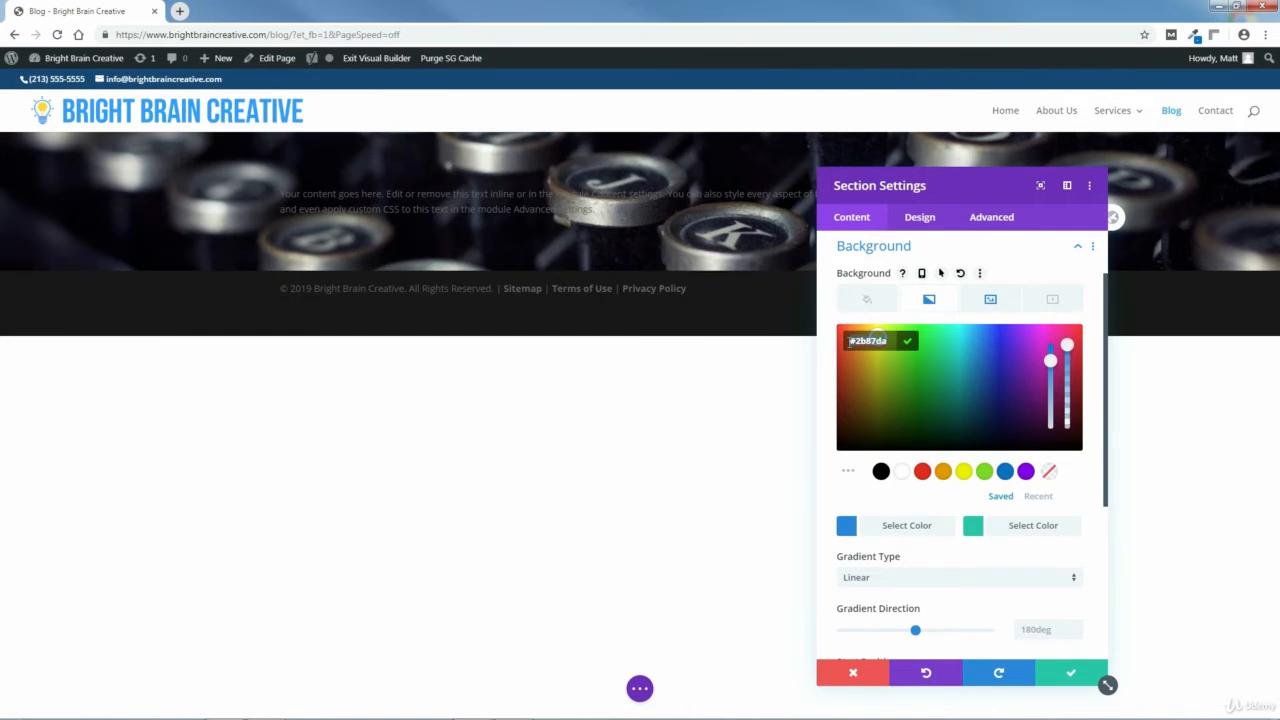
right_click(878, 340)
click(890, 427)
click(975, 343)
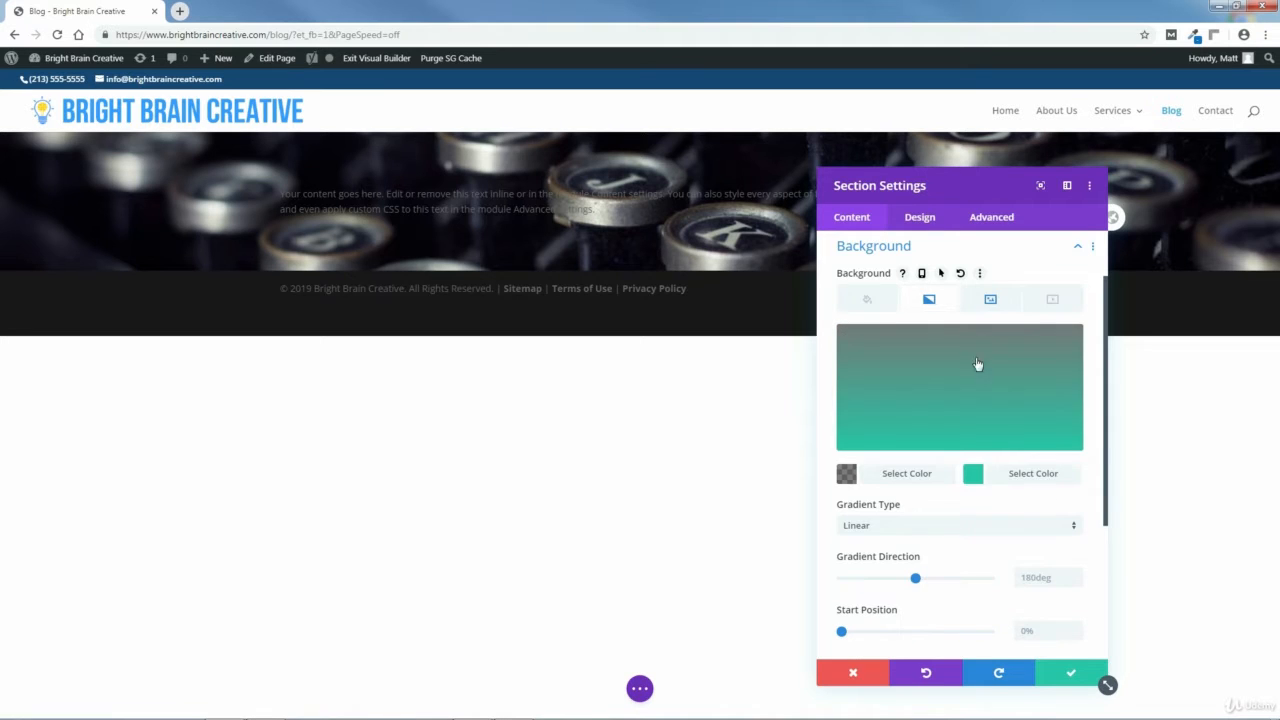
Open the gradient's second color and copy the right gradient value rgba(12,113,195,0.39) from the text file.
click(975, 478)
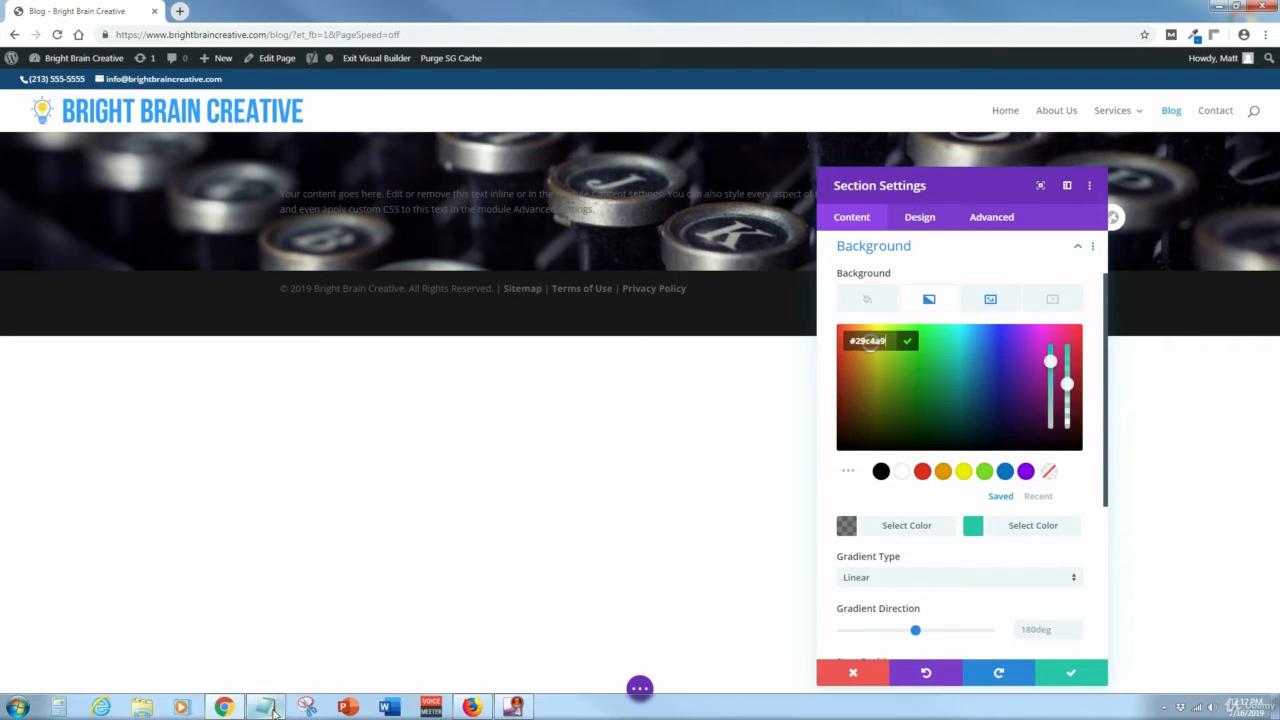
click(265, 707)
drag(291, 254, 183, 256)
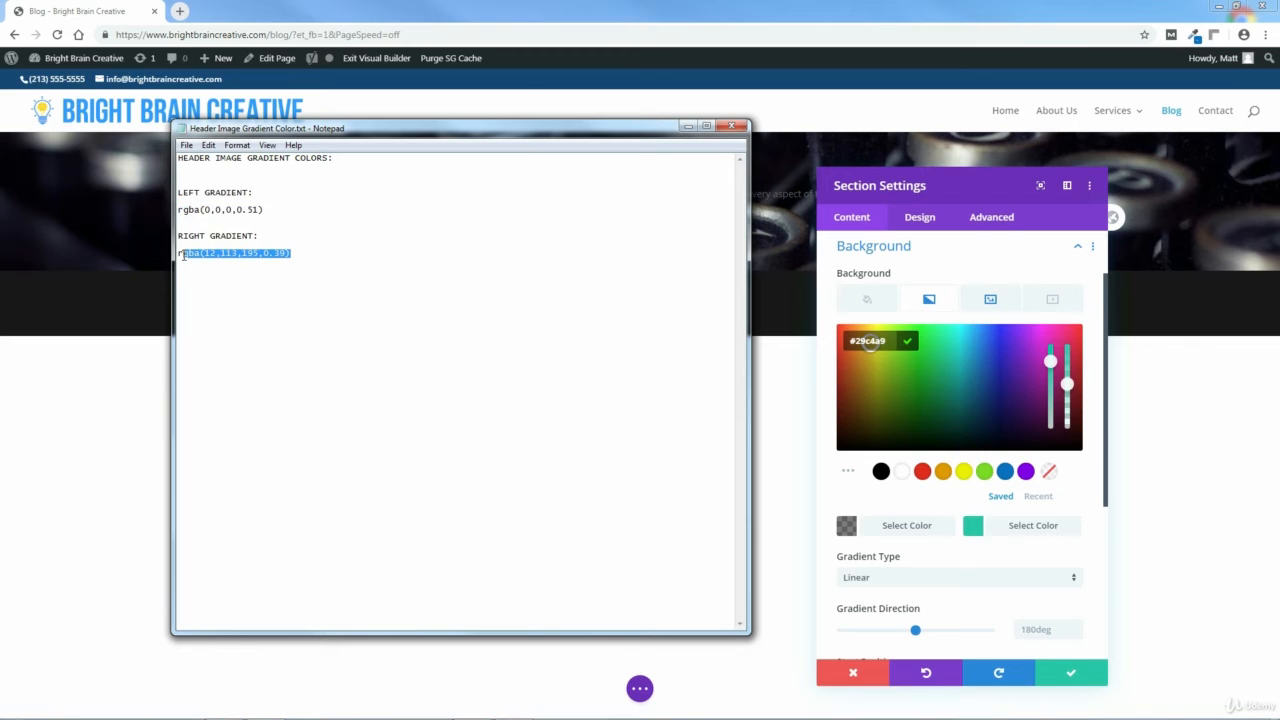
right_click(207, 258)
click(238, 297)
click(730, 131)
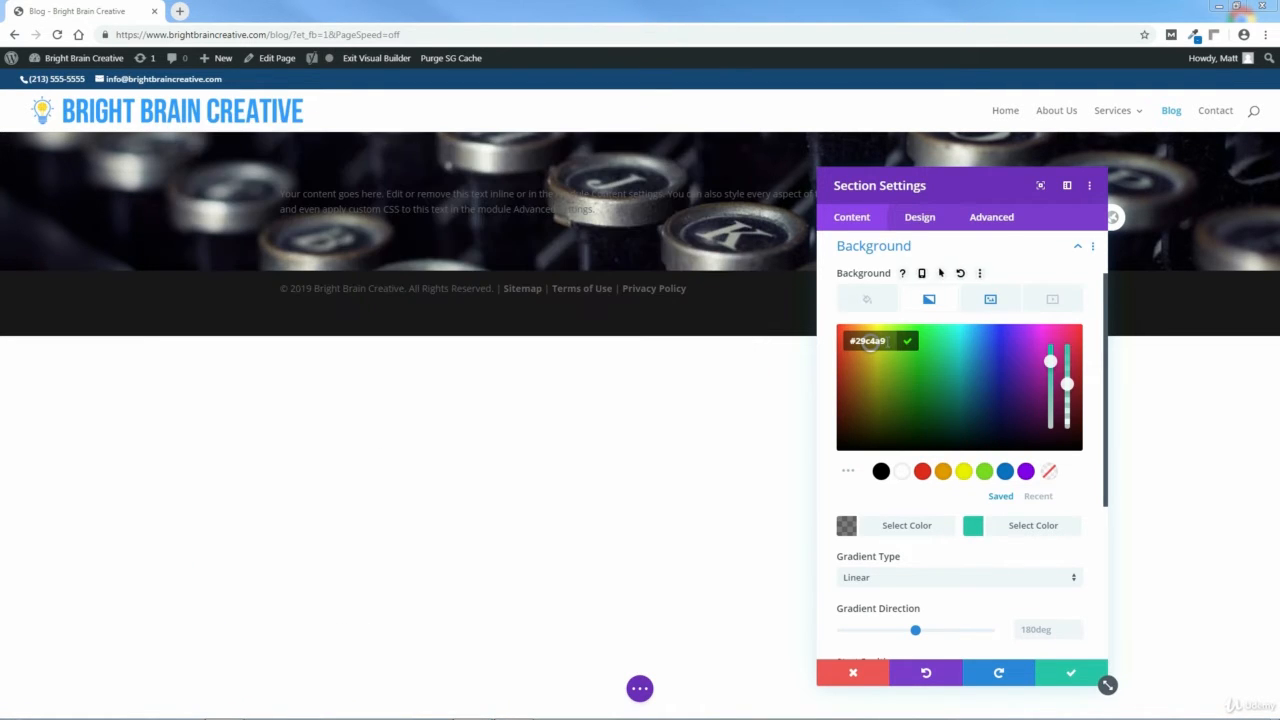
Paste rgba(12,113,195,0.39) as the gradient's second color and confirm it.
right_click(868, 343)
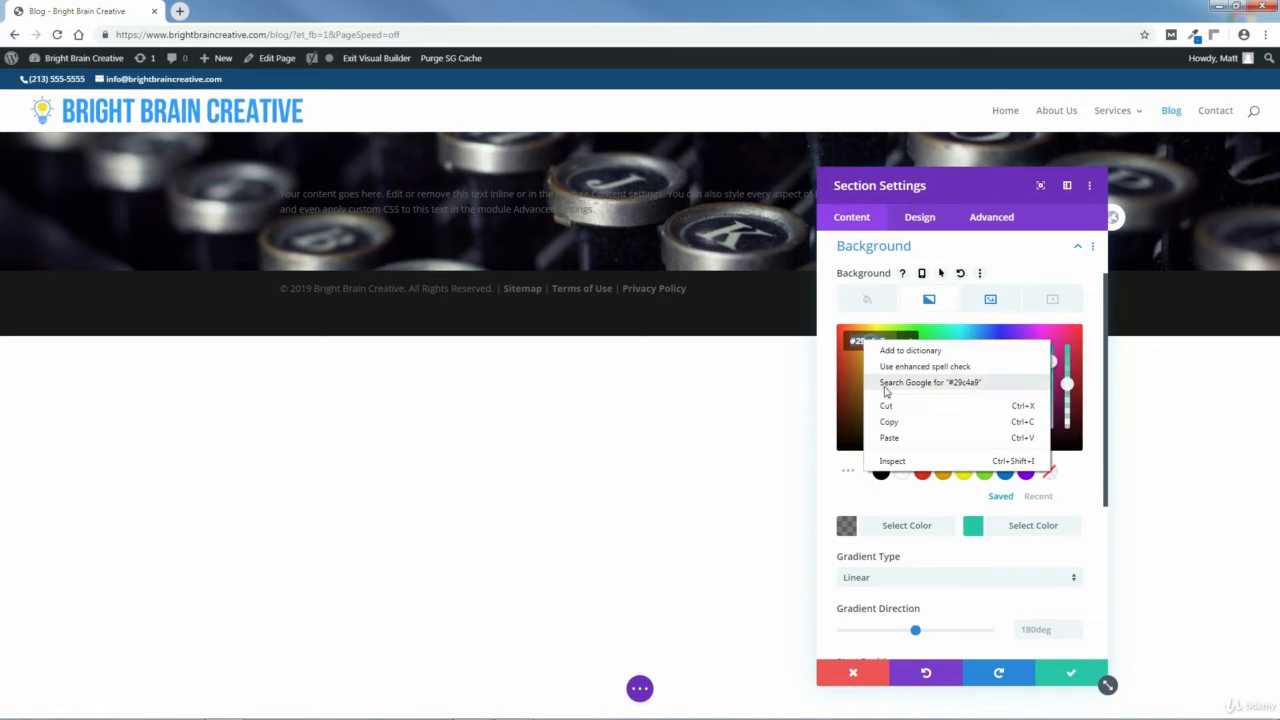
click(885, 433)
click(971, 344)
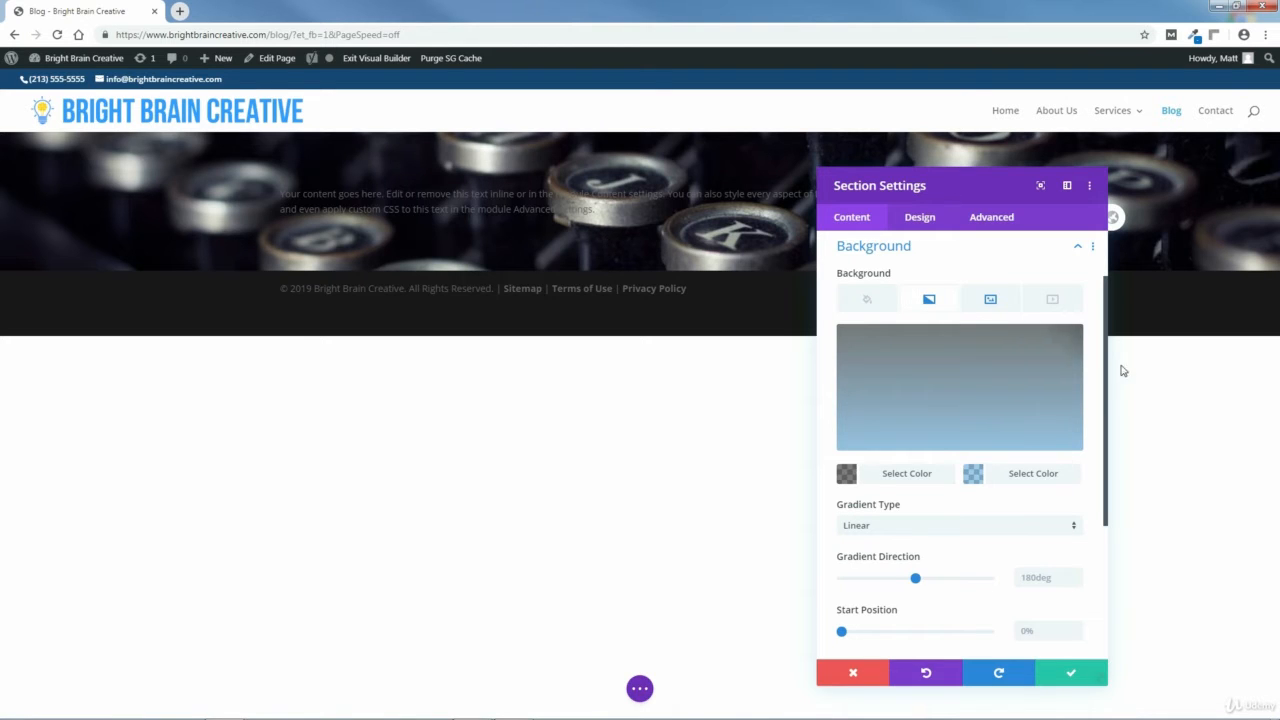
drag(1108, 362, 1117, 491)
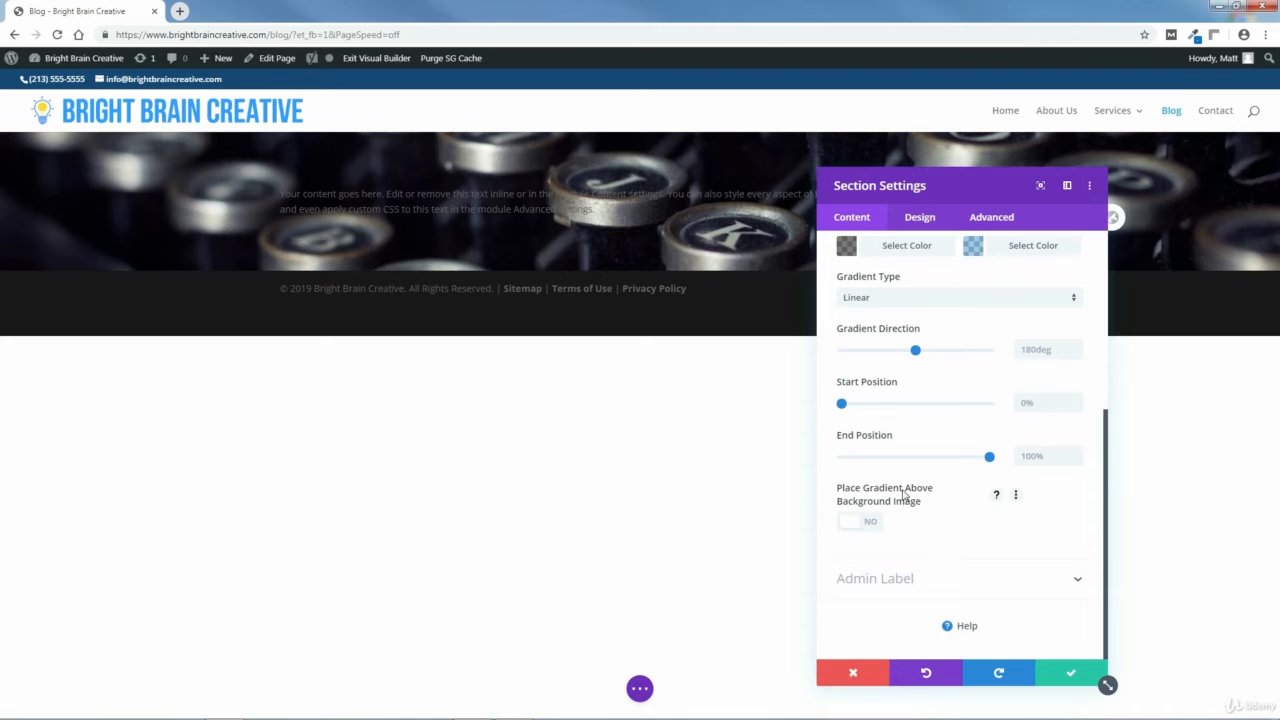
Place the gradient above the background image and save the section settings.
click(856, 523)
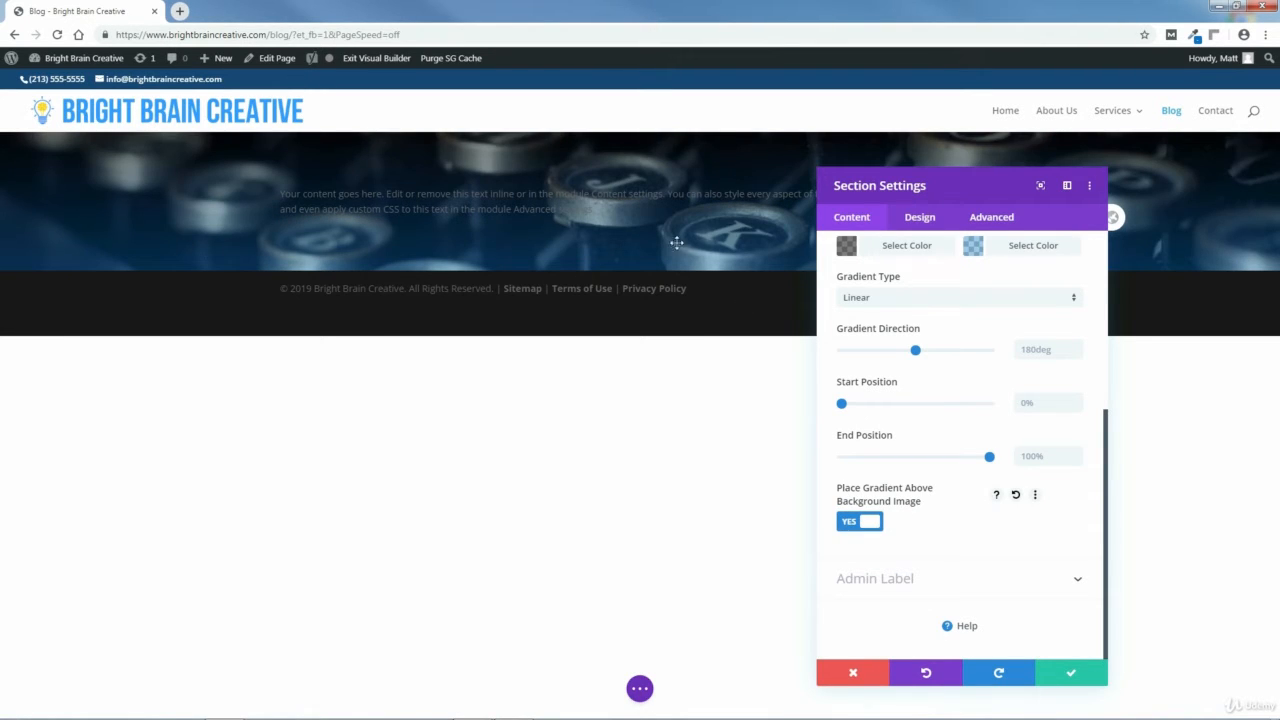
click(1071, 675)
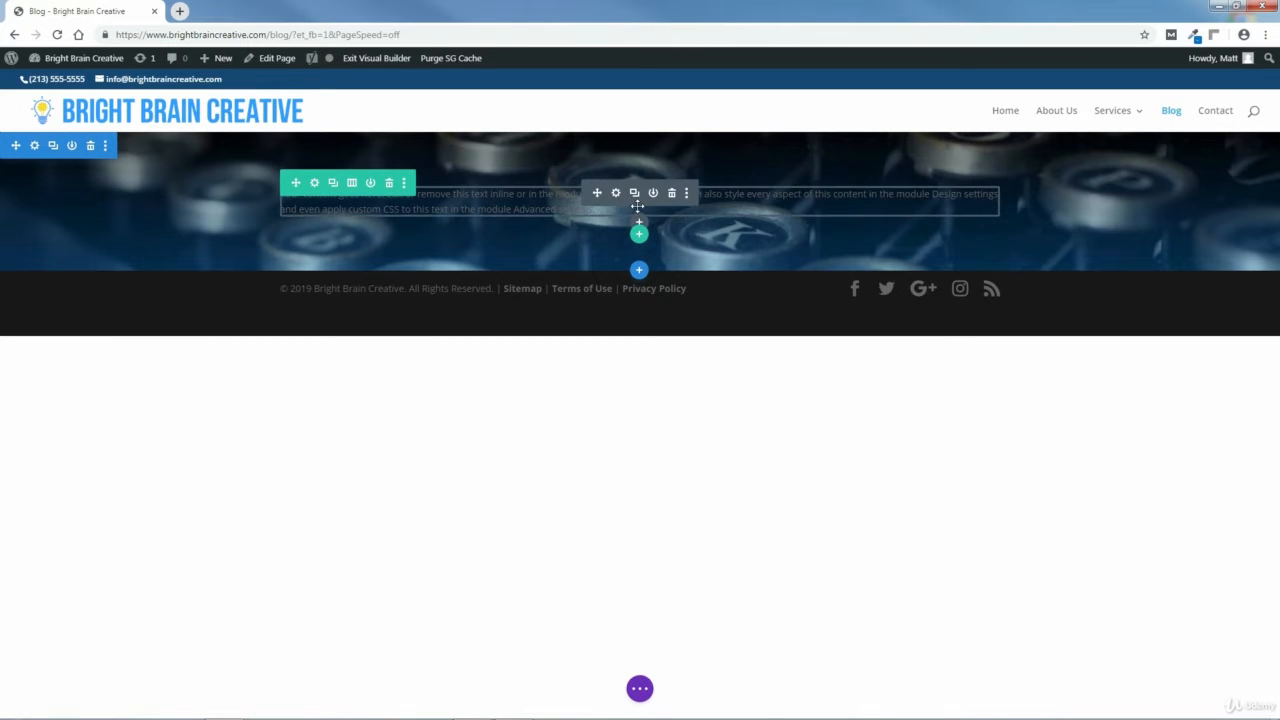
Open the text module's settings and replace its placeholder content with the word Blog.
click(640, 226)
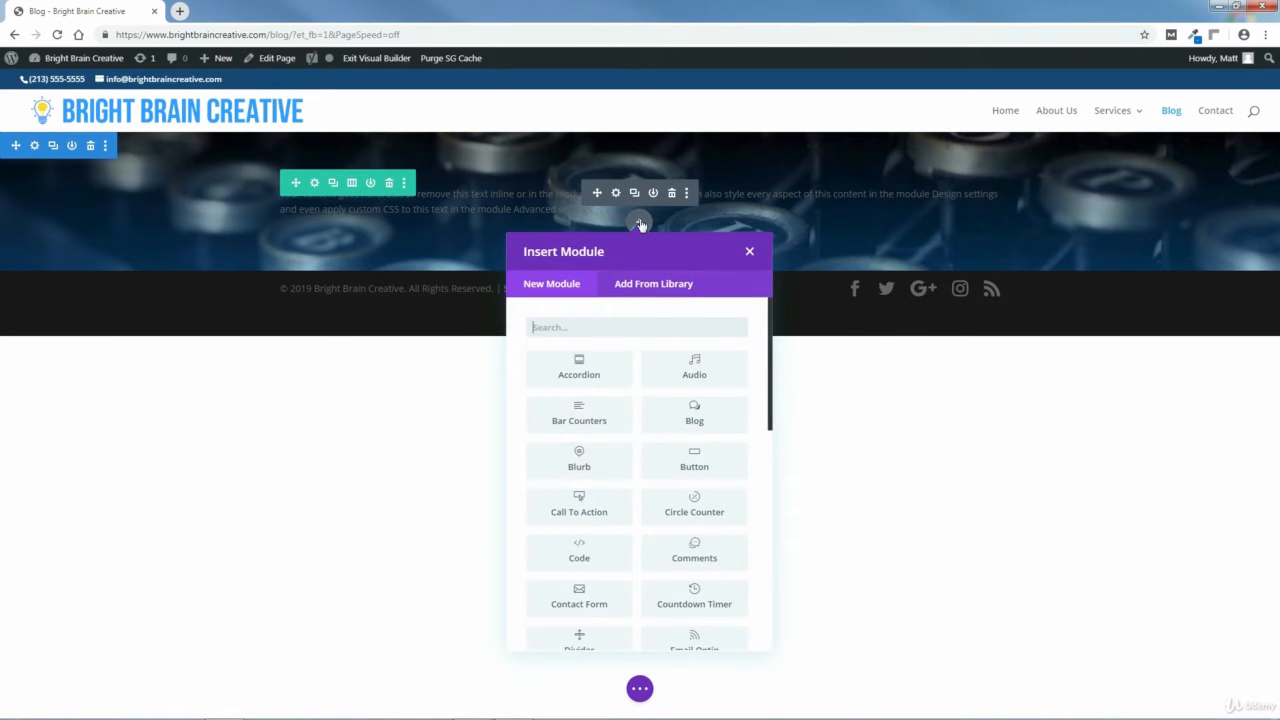
click(750, 252)
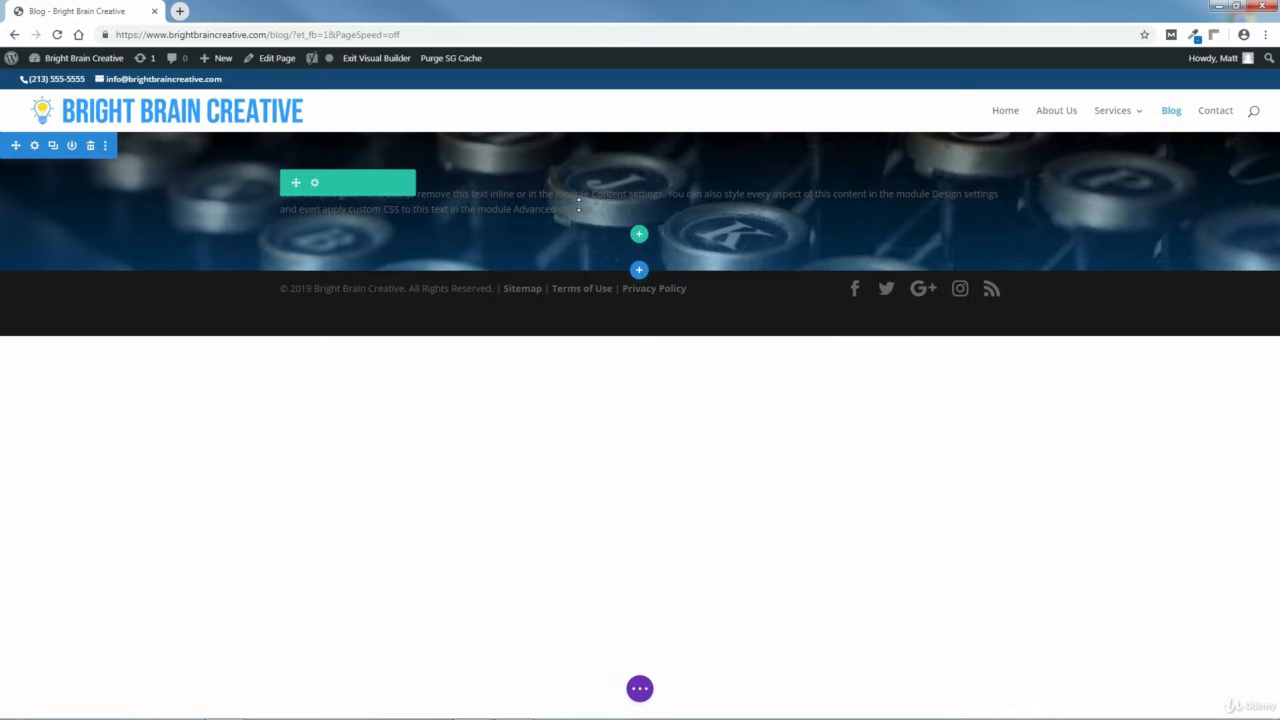
click(616, 193)
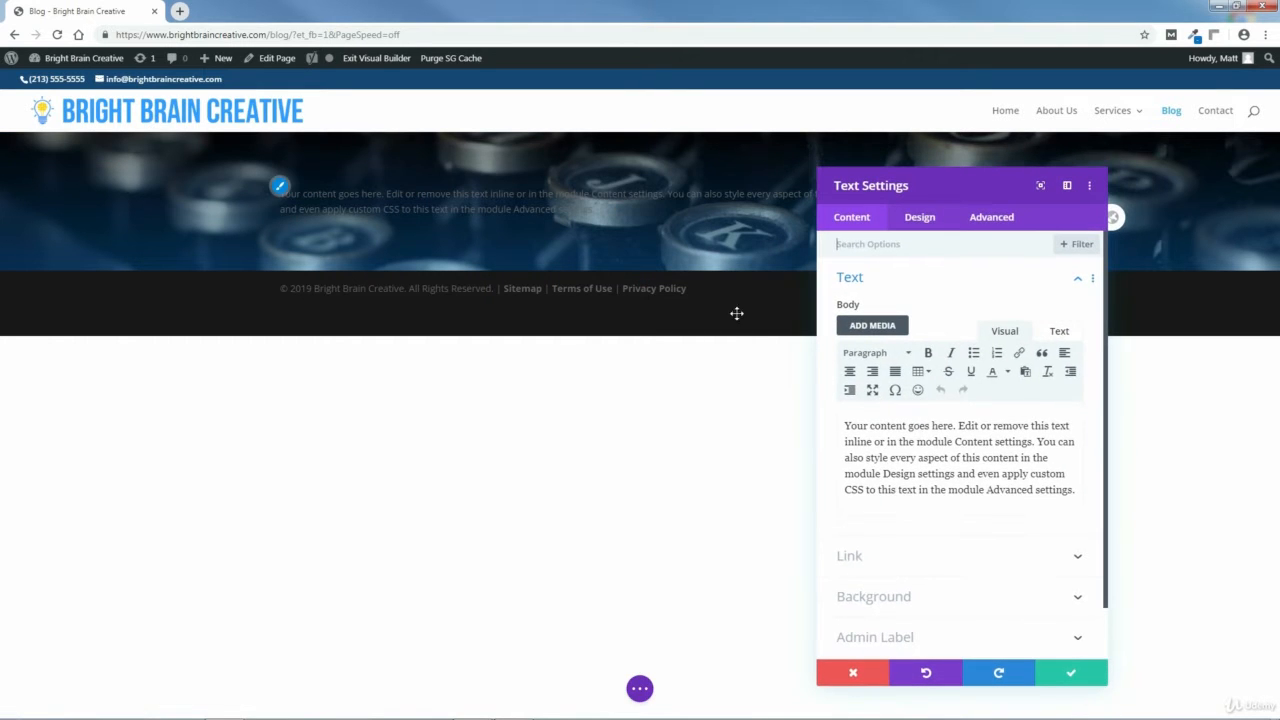
drag(1077, 491, 846, 421)
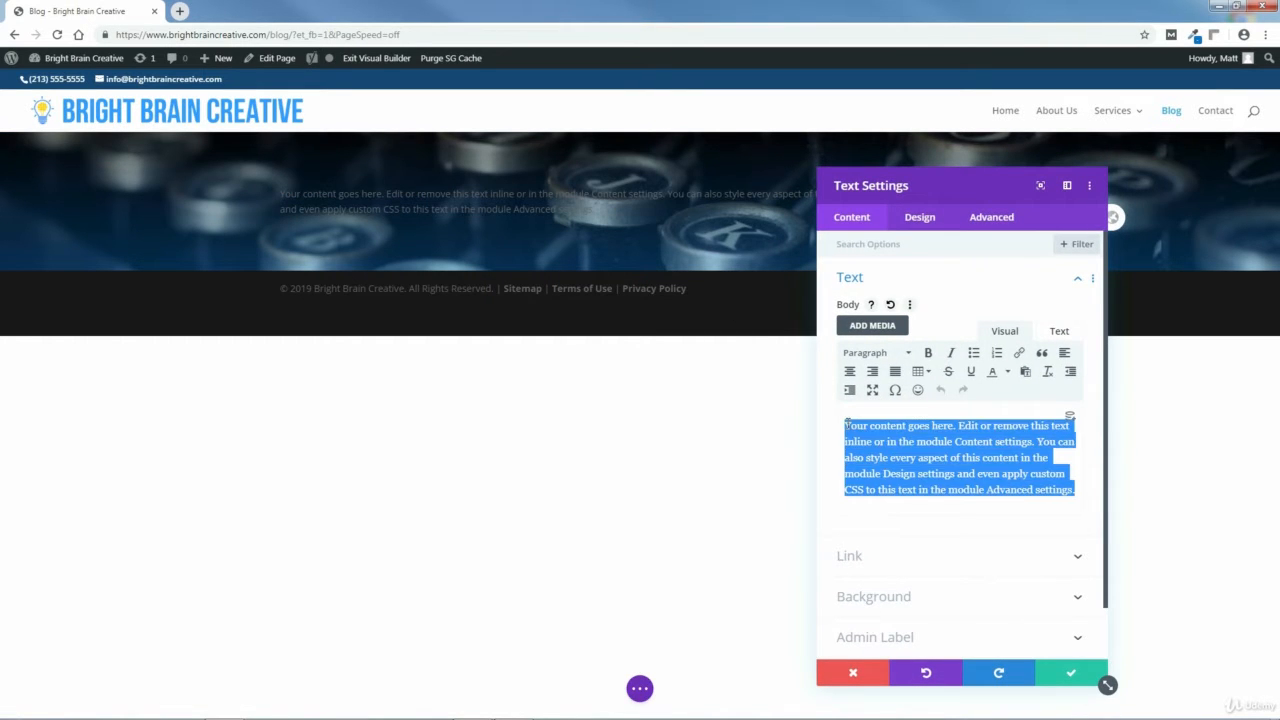
key(BackSpace)
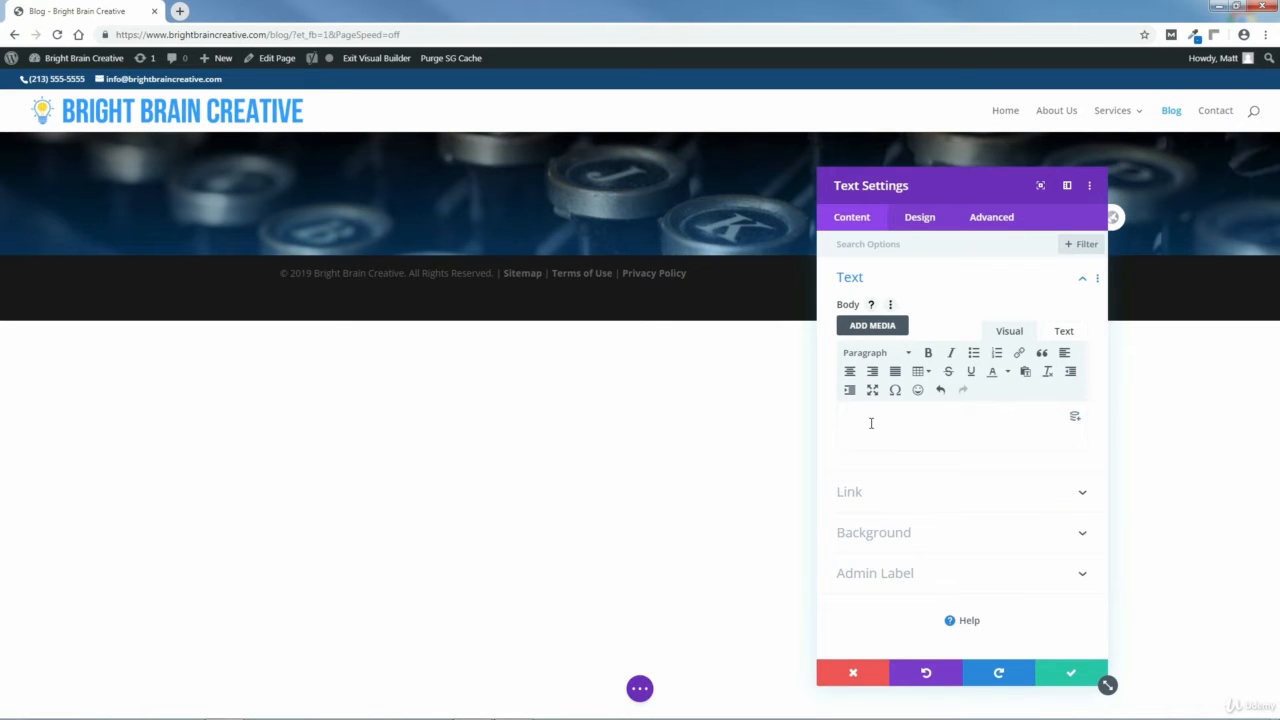
text(Blog)
Format the Blog text as Heading 1.
drag(886, 426, 840, 427)
click(871, 356)
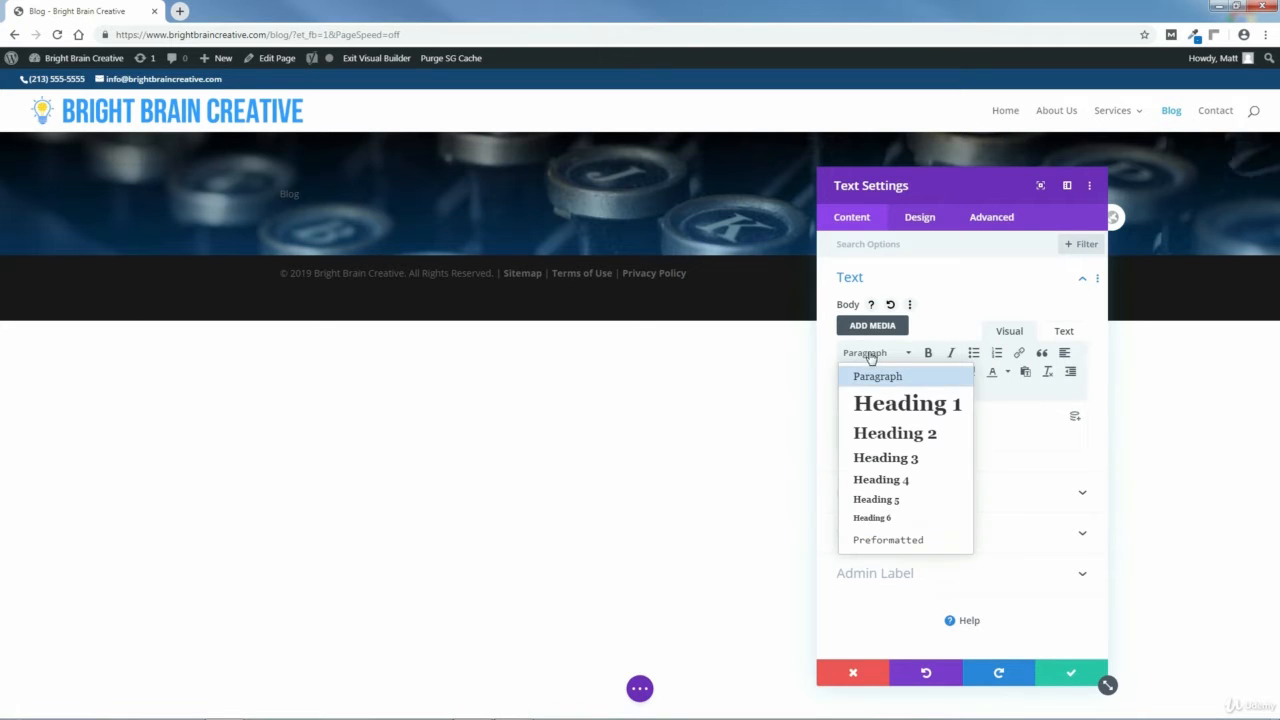
click(886, 404)
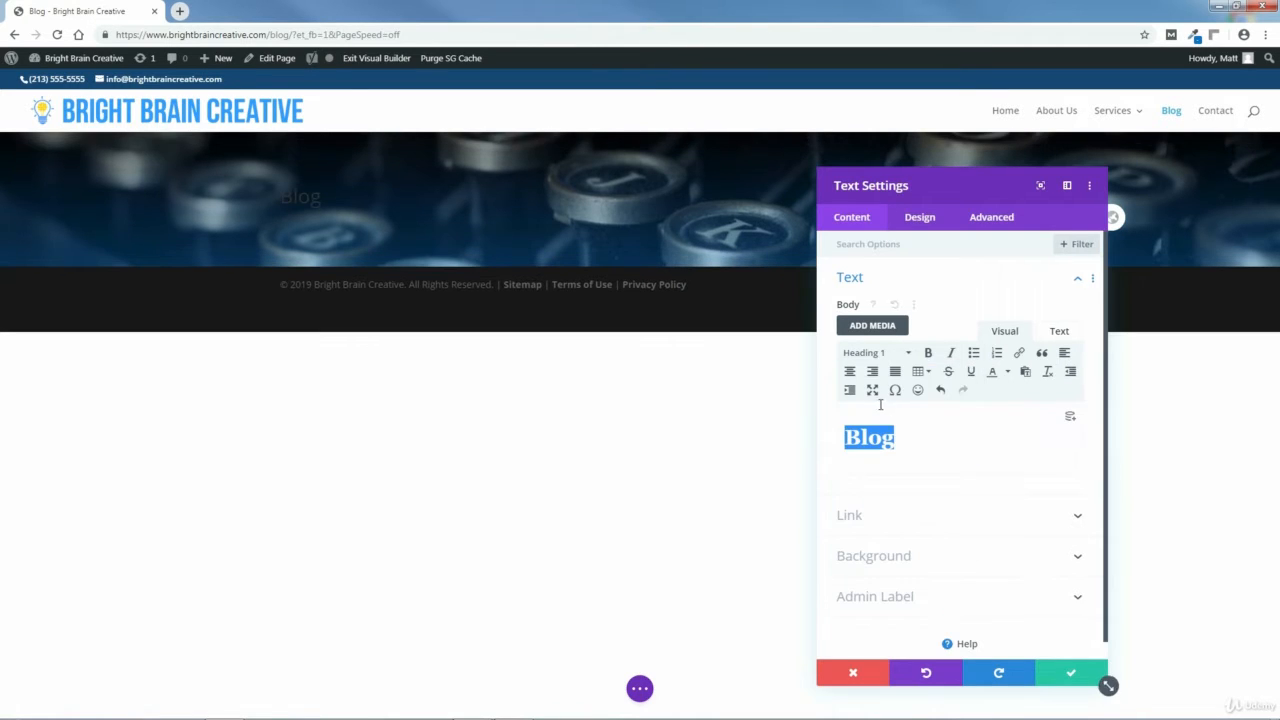
Set the H1 heading font to Montserrat in the text module's design settings.
click(919, 217)
click(880, 318)
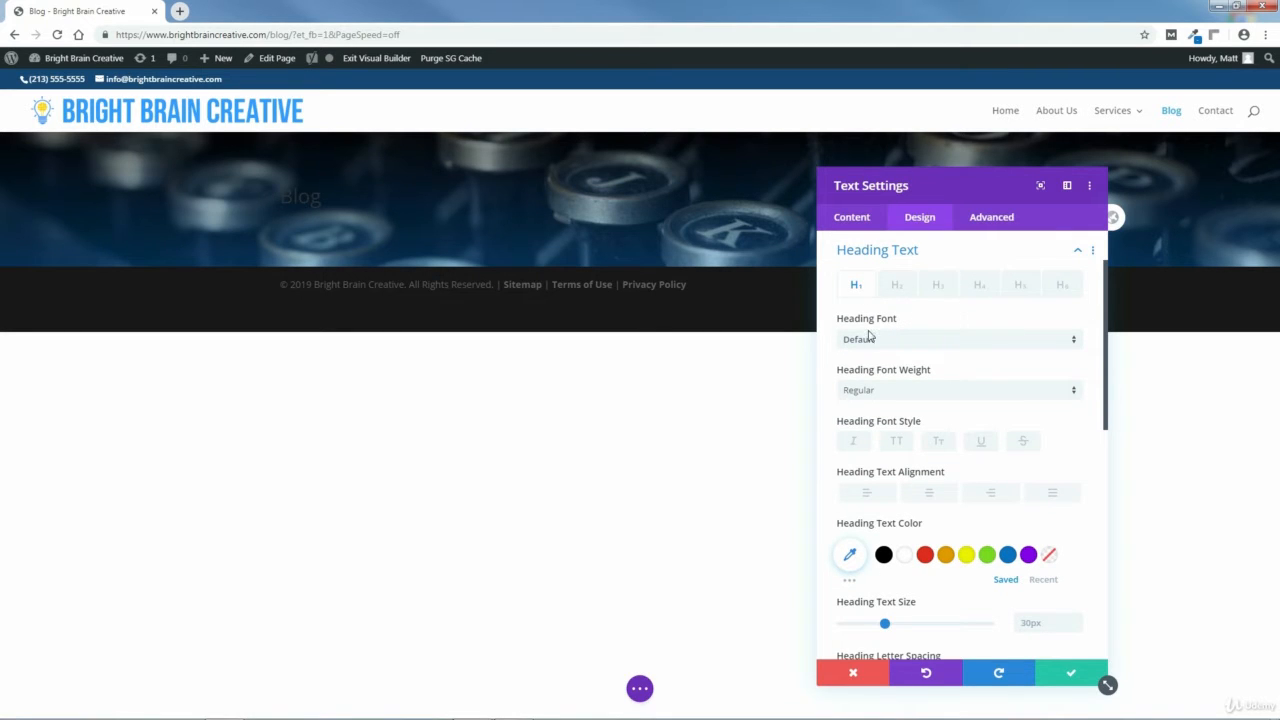
click(869, 342)
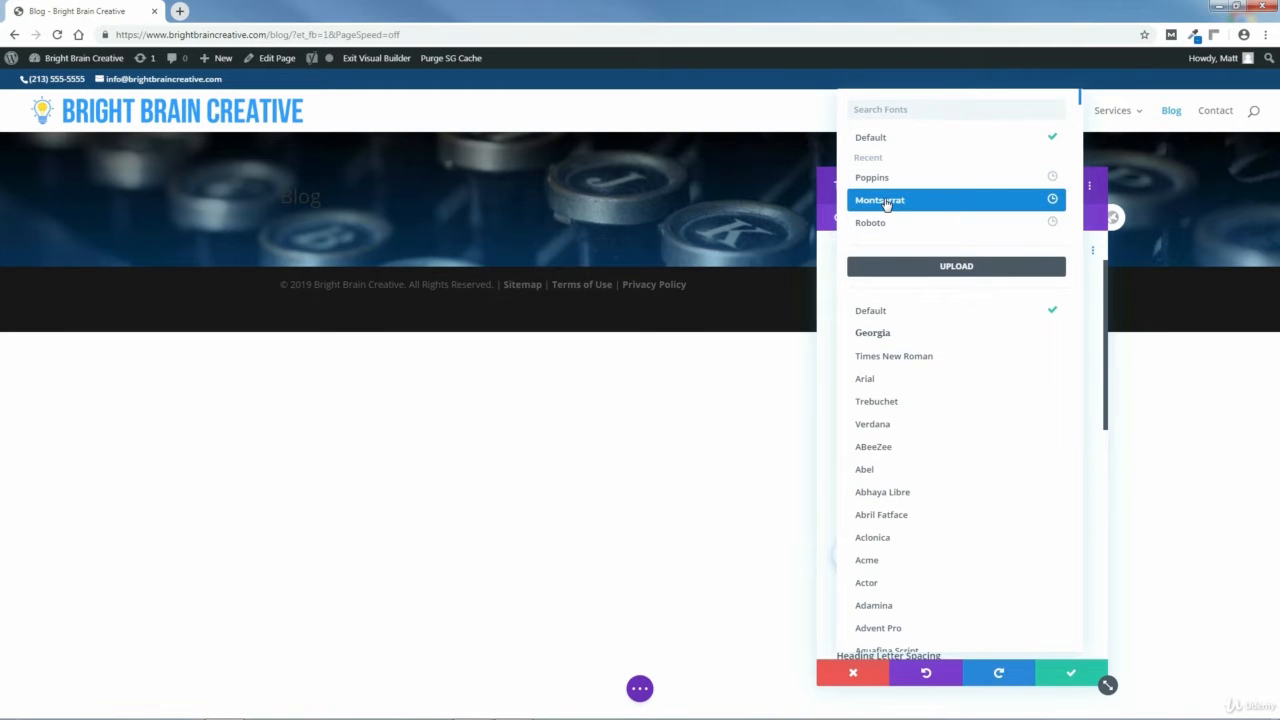
click(886, 204)
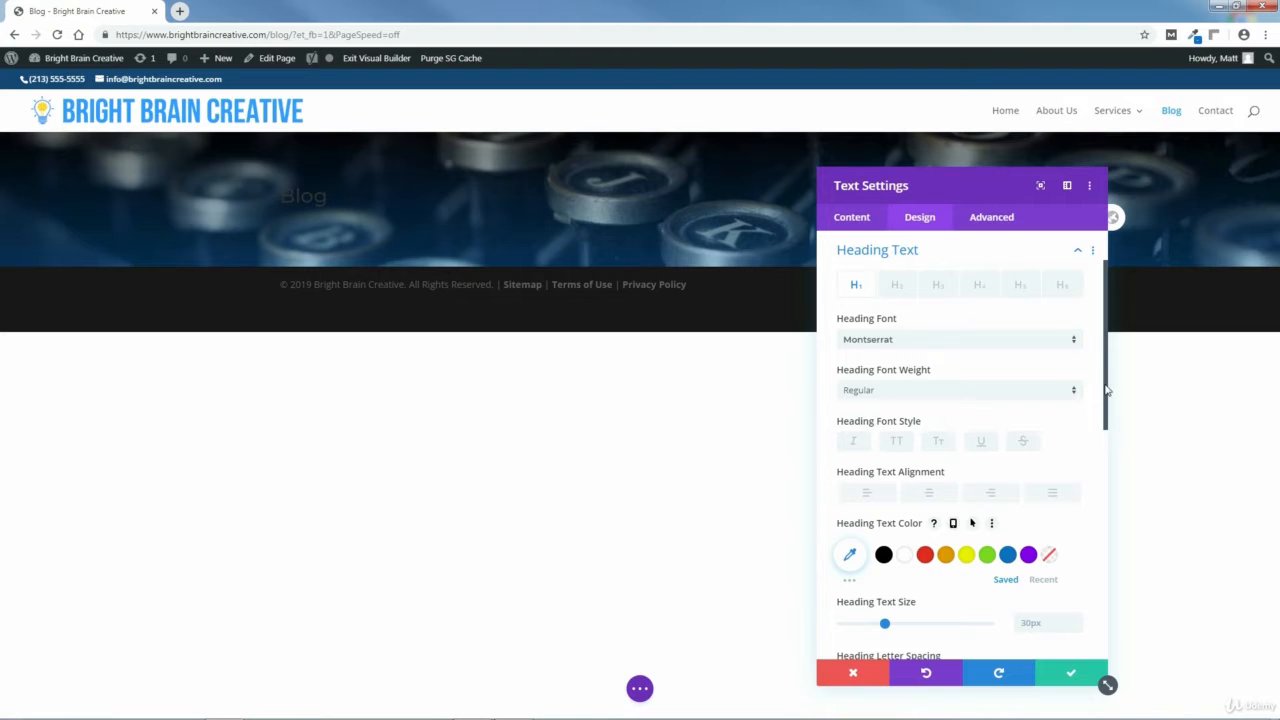
Set the heading text size to 48px.
drag(1107, 390, 1111, 457)
click(904, 380)
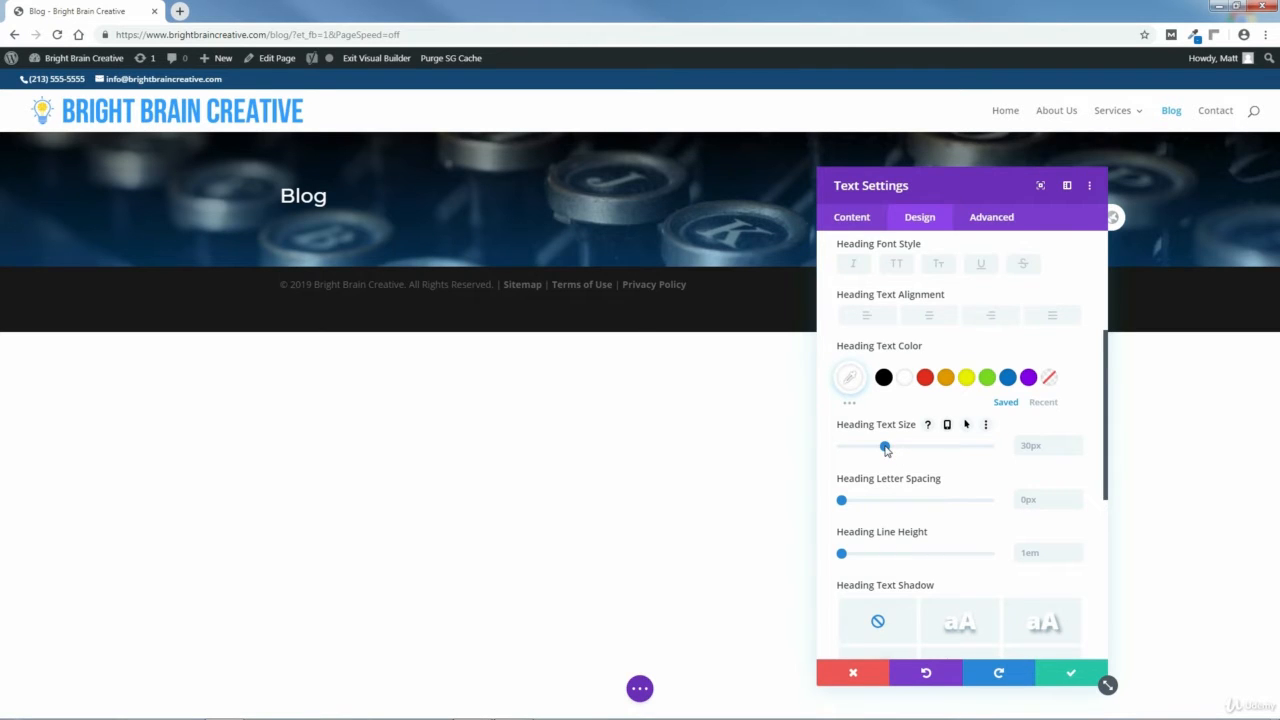
drag(885, 449, 911, 453)
click(1075, 444)
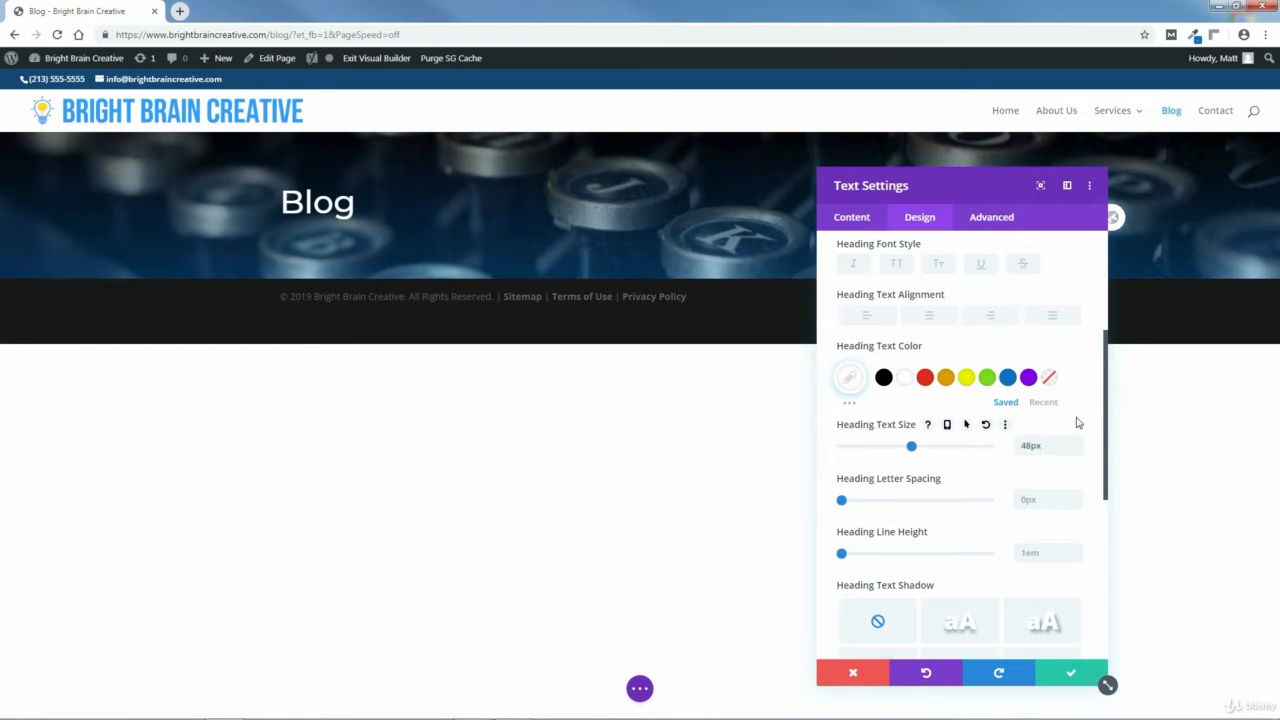
Center-align the heading text and save the text module settings.
drag(1107, 436, 1097, 420)
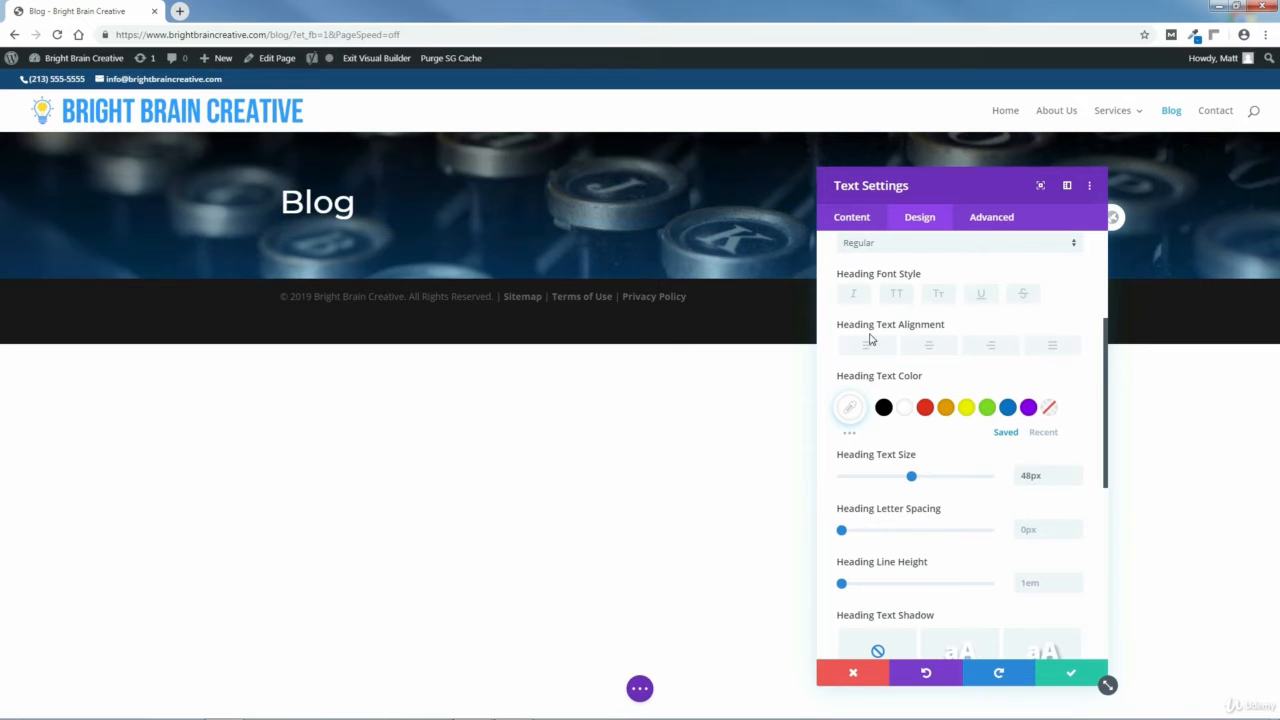
click(930, 348)
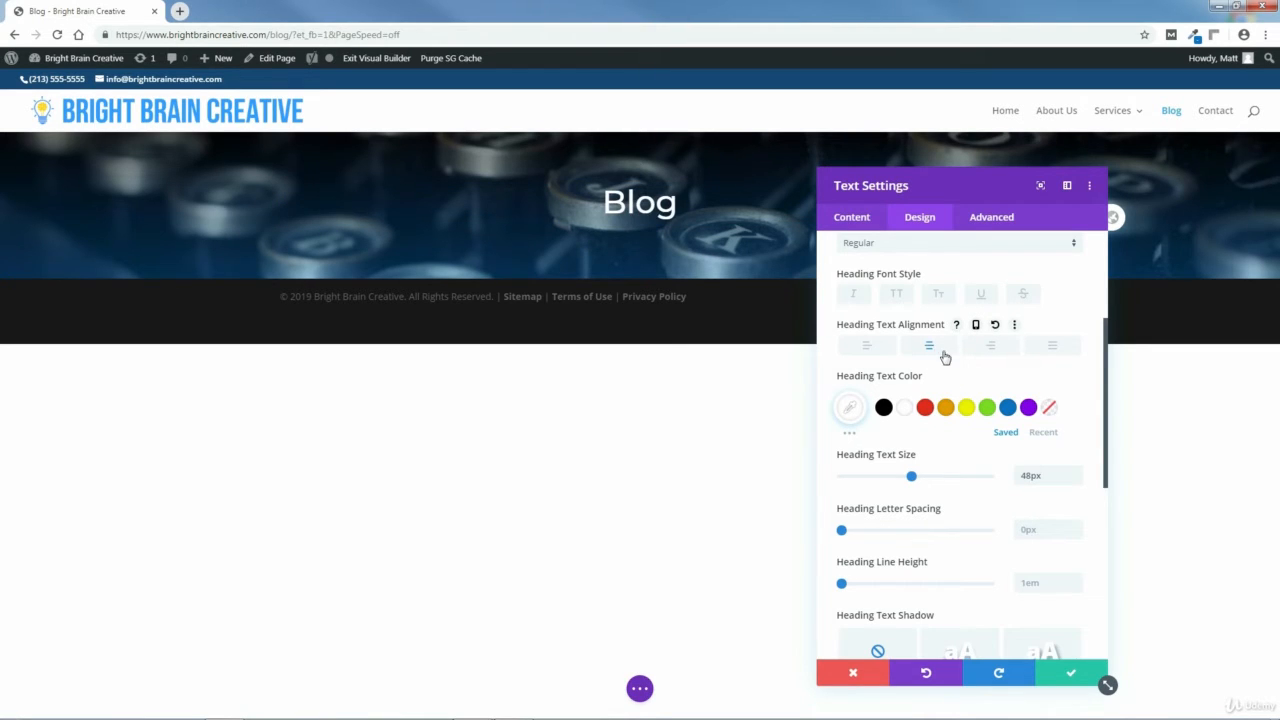
click(1072, 674)
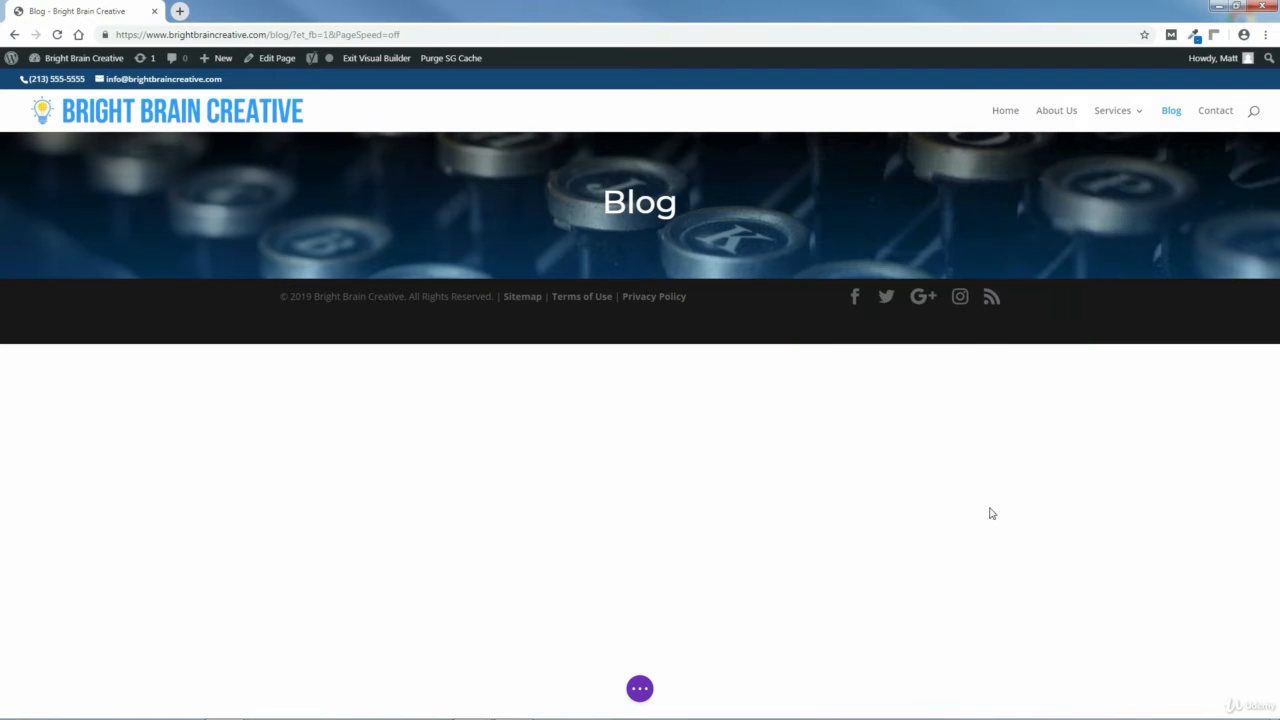
Save the page.
click(640, 689)
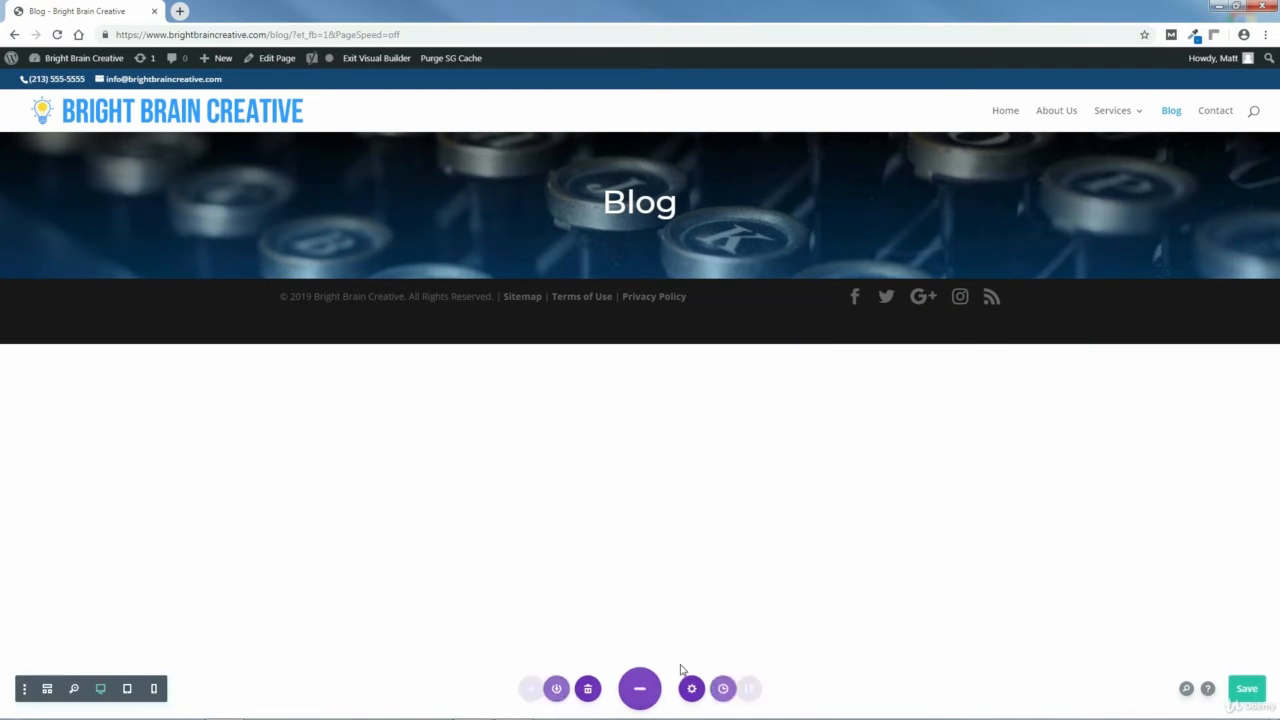
click(1240, 690)
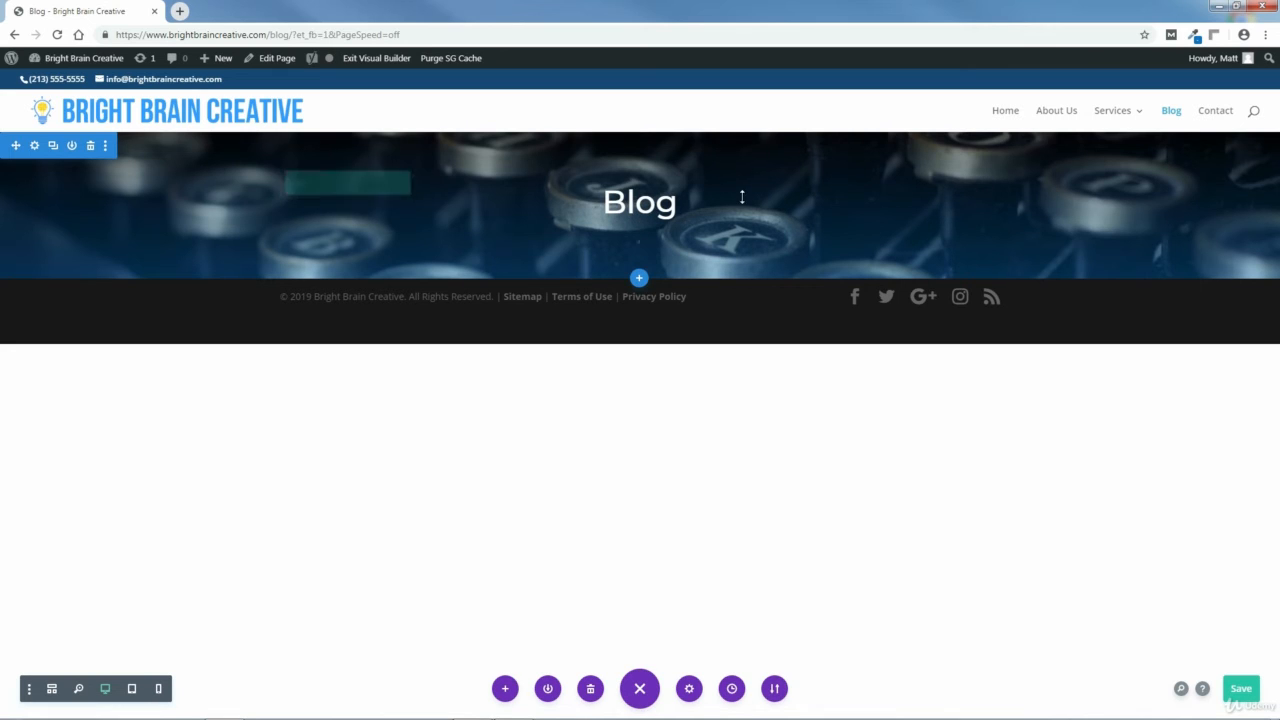
Set the header section's top padding to 100px and save the section settings.
click(34, 147)
click(919, 222)
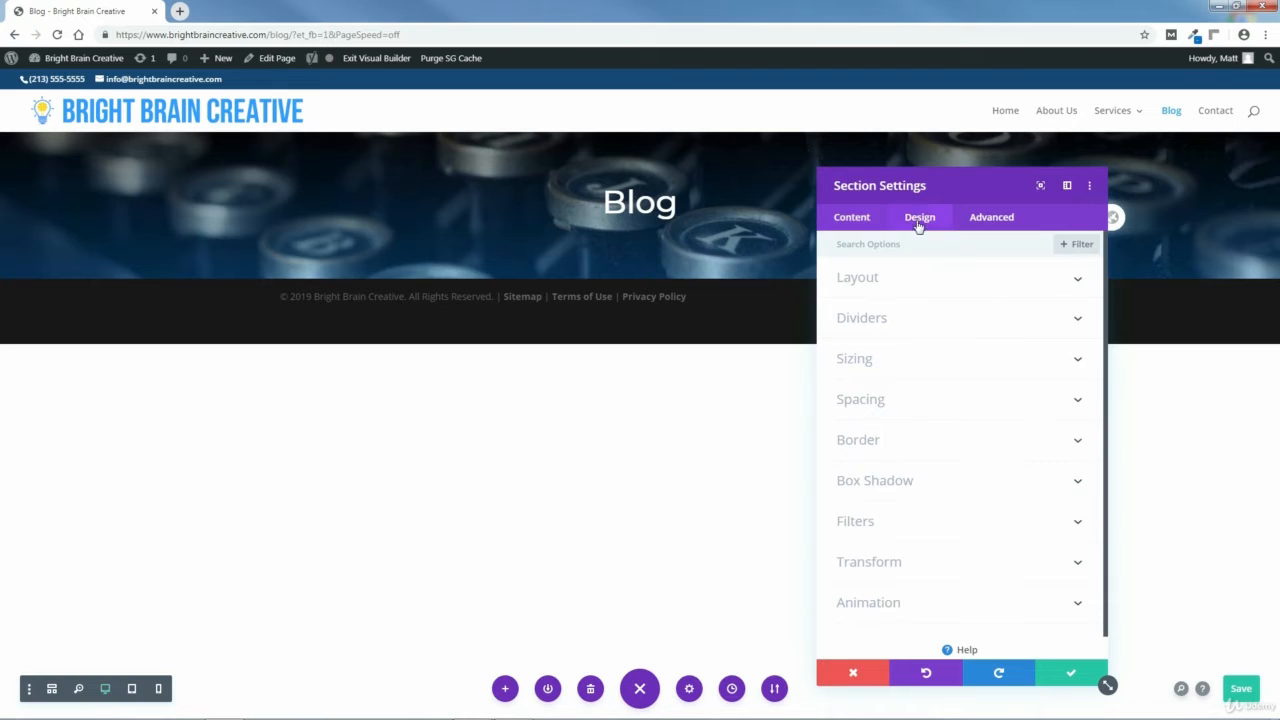
click(860, 402)
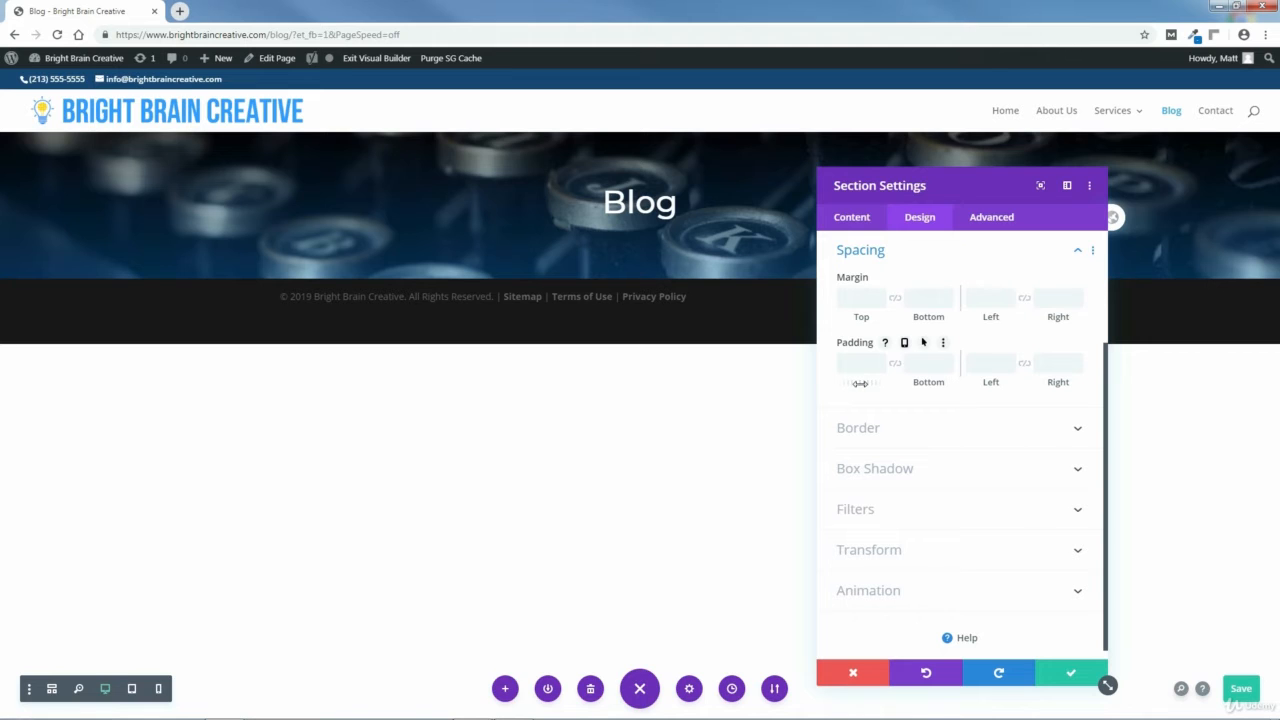
drag(860, 383, 930, 400)
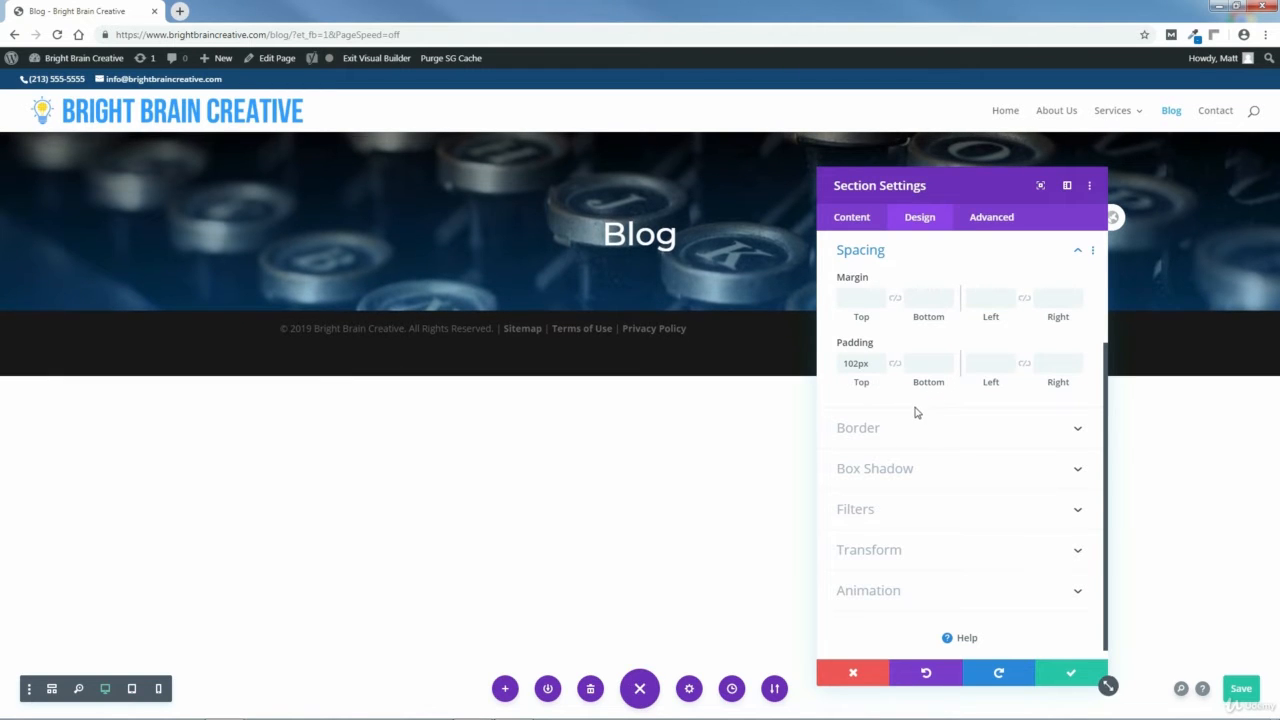
double_click(880, 367)
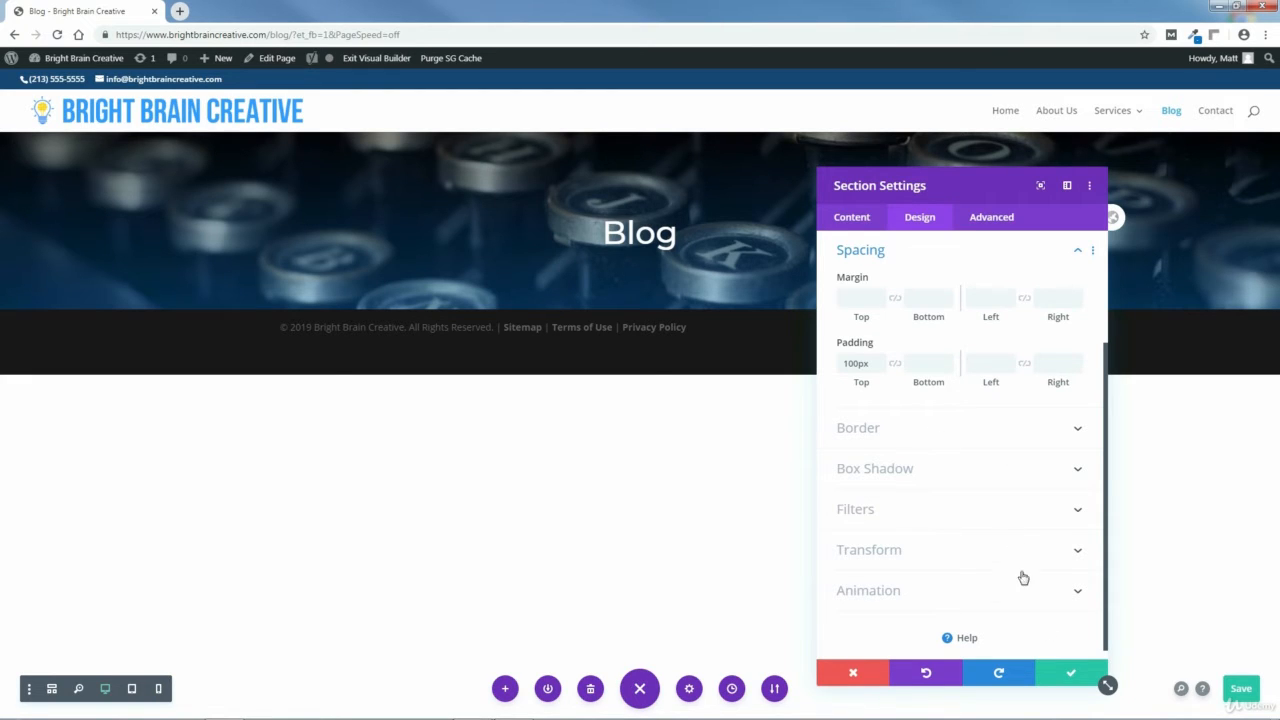
click(1068, 673)
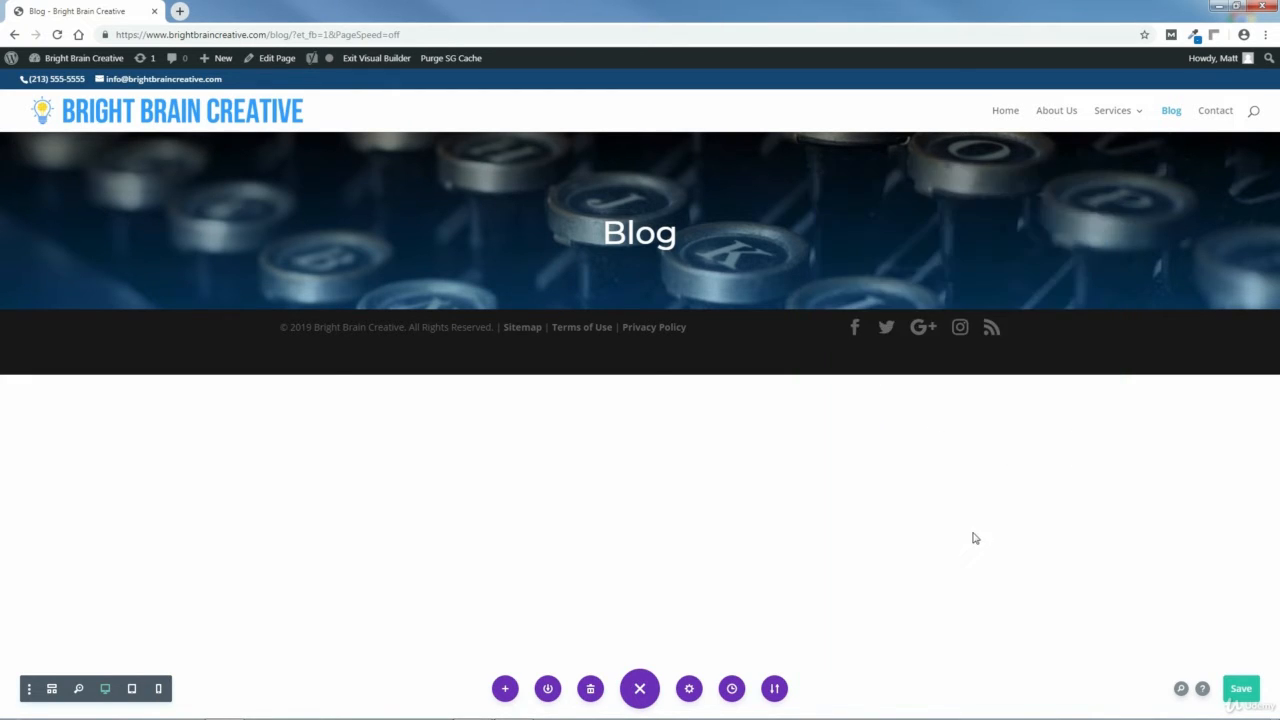
Add a regular one-column section below the header and insert a Blog module into it.
mouse_move(626, 283)
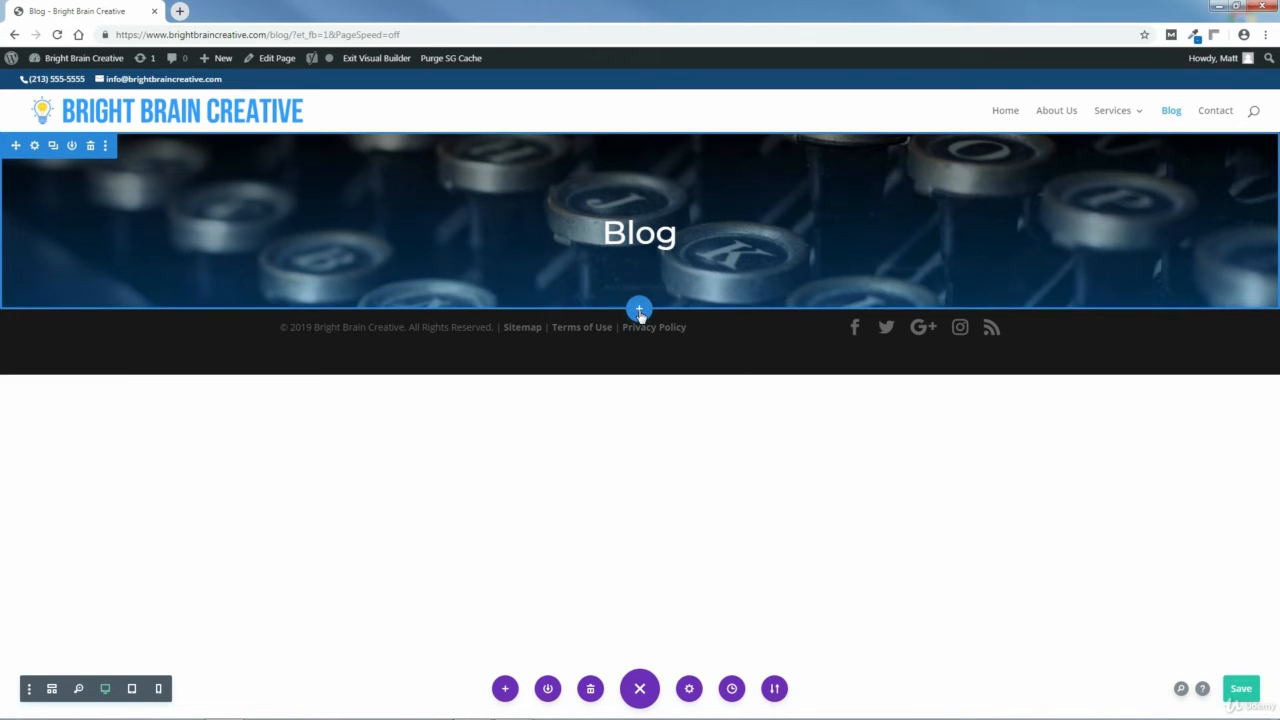
click(640, 311)
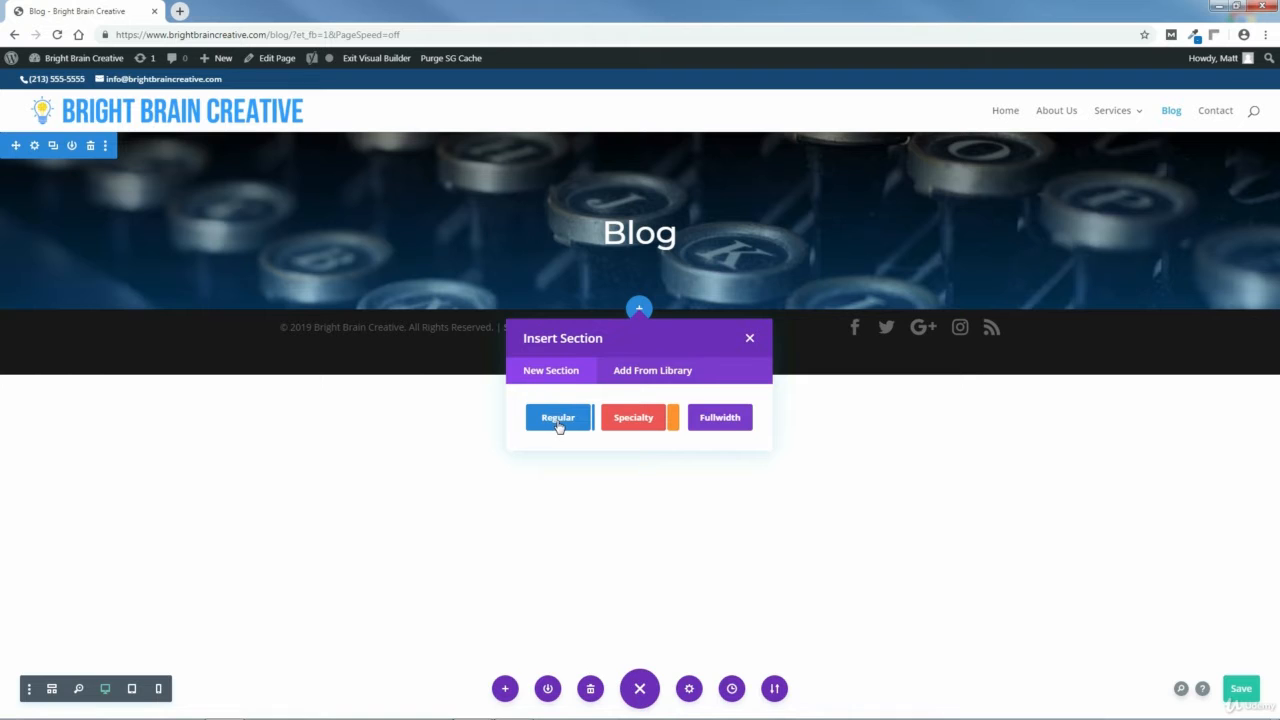
click(559, 420)
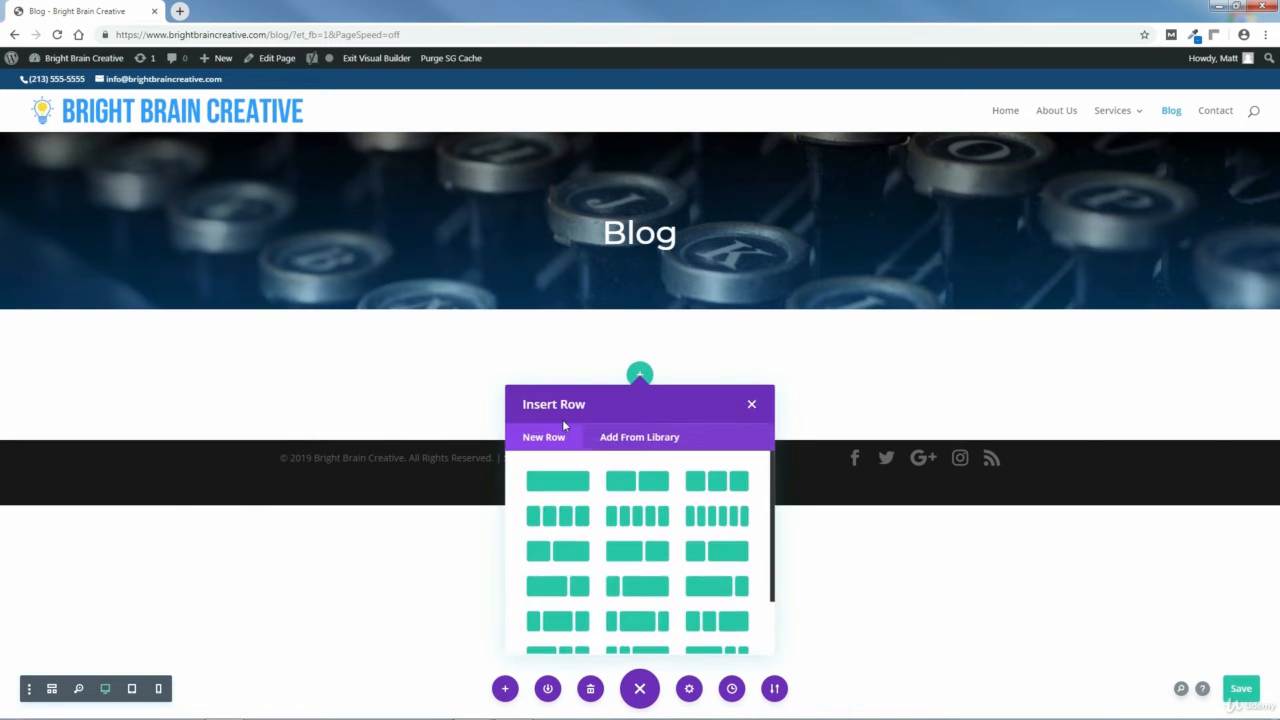
click(559, 483)
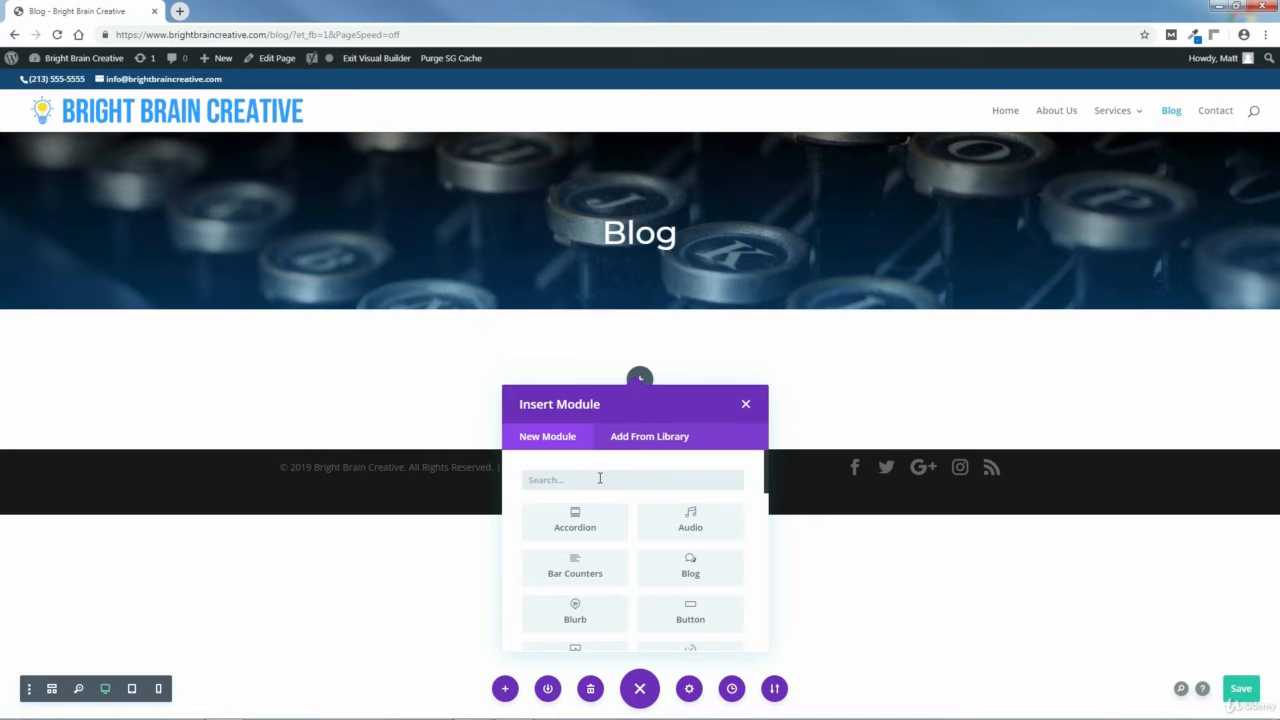
text(blog)
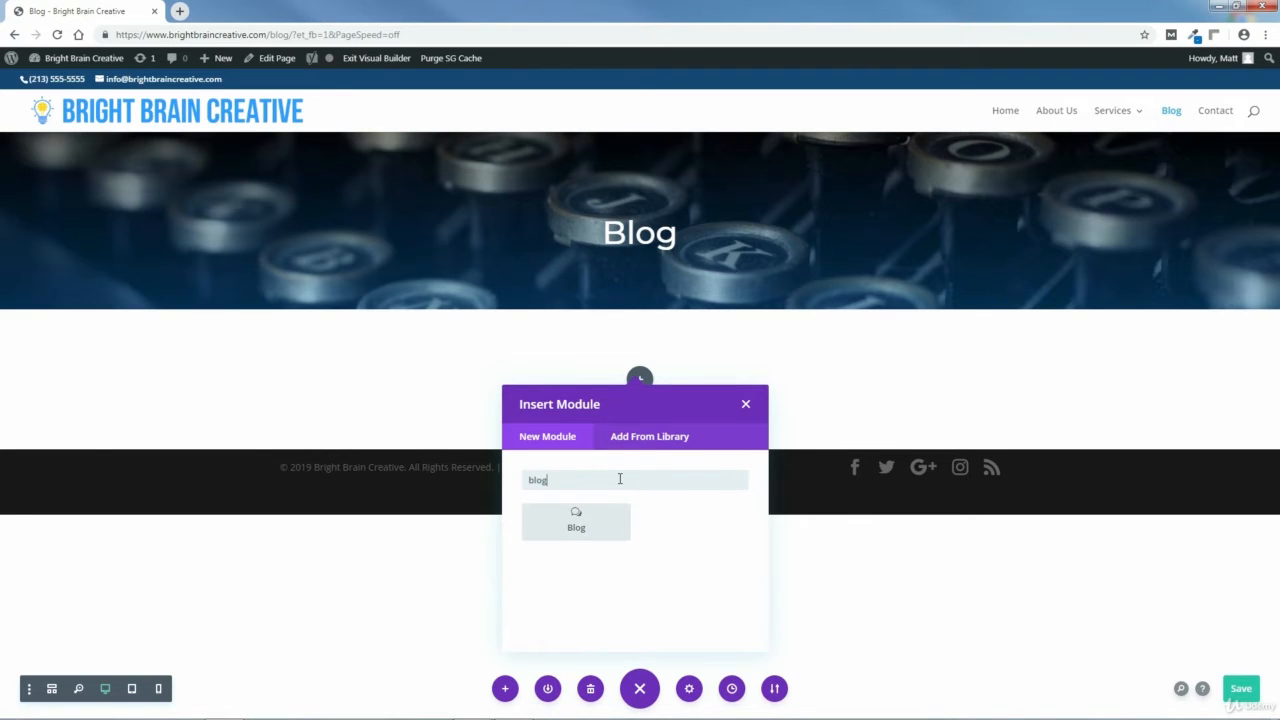
click(576, 527)
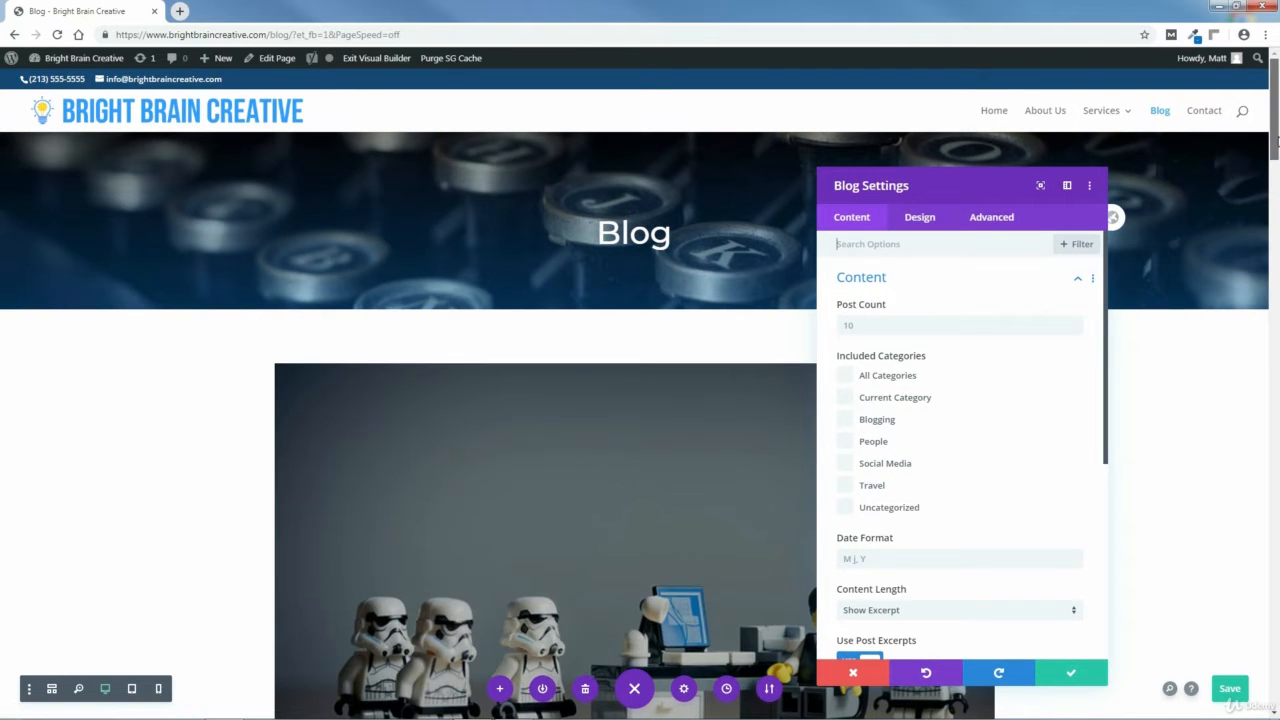
Try setting the Blog module's post count to 2.
mouse_move(1276, 160)
mouse_down()
mouse_move(1277, 688)
mouse_move(1277, 148)
mouse_up()
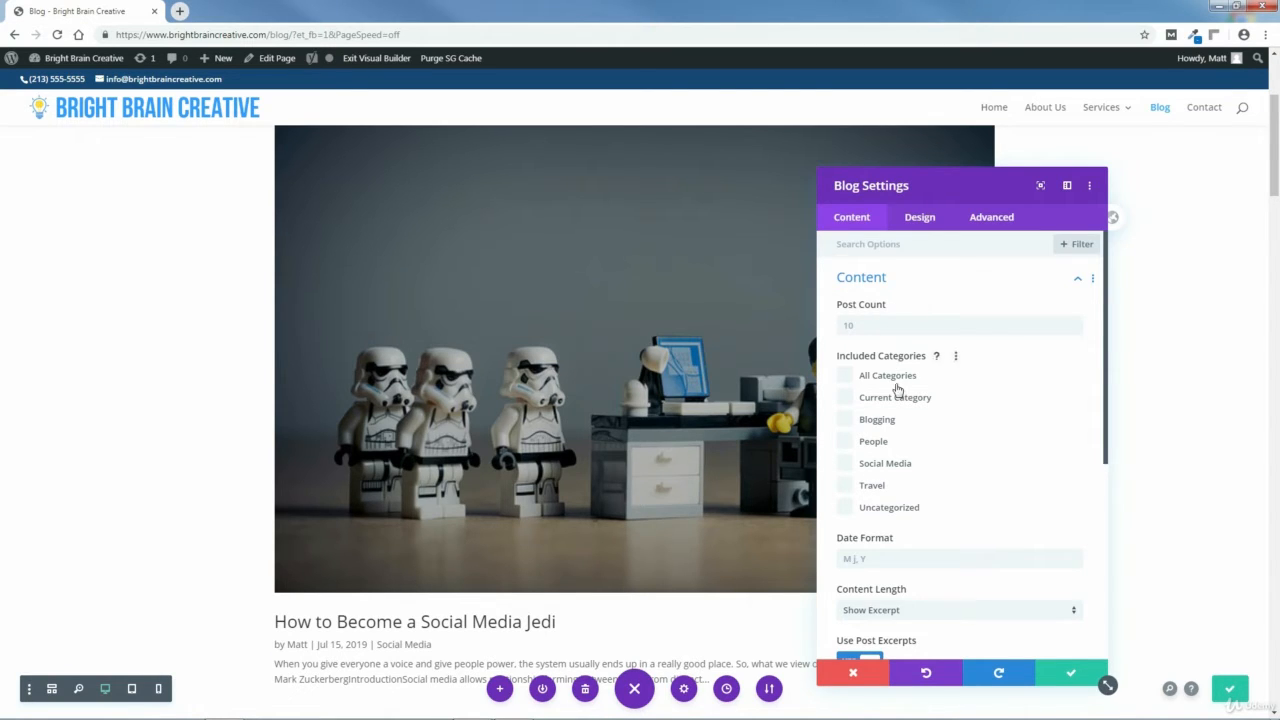
click(860, 328)
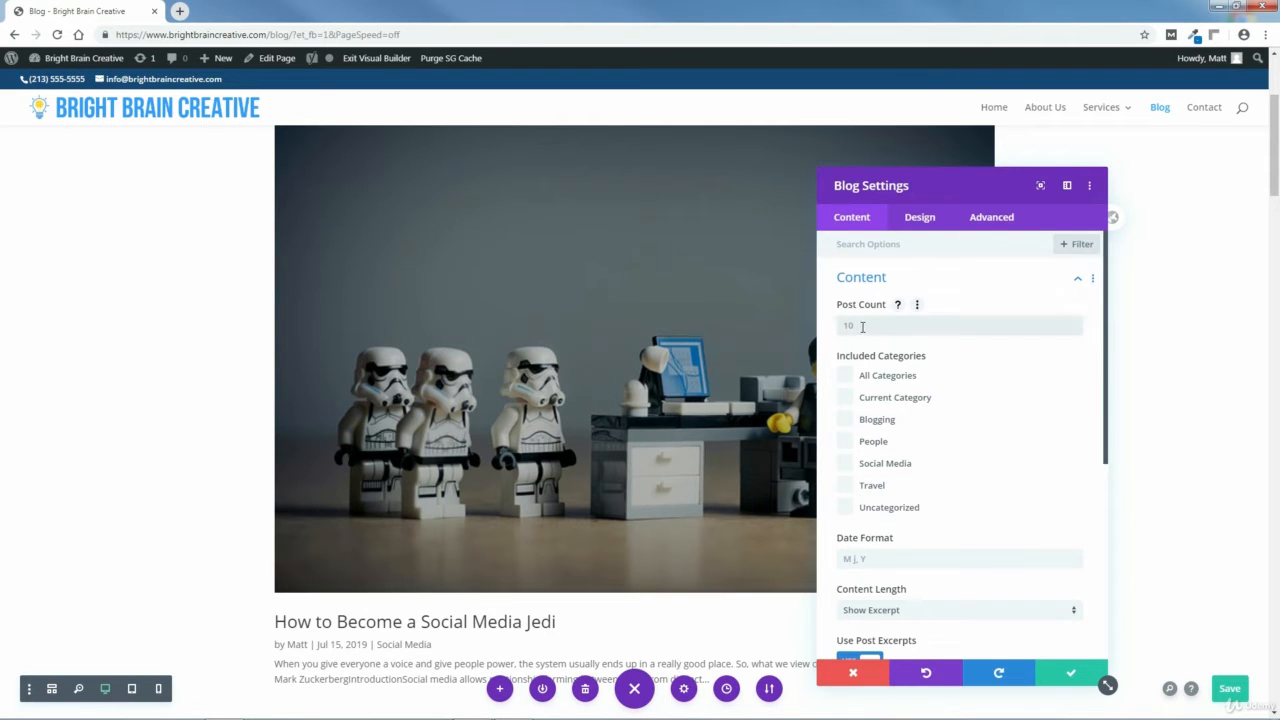
text(2)
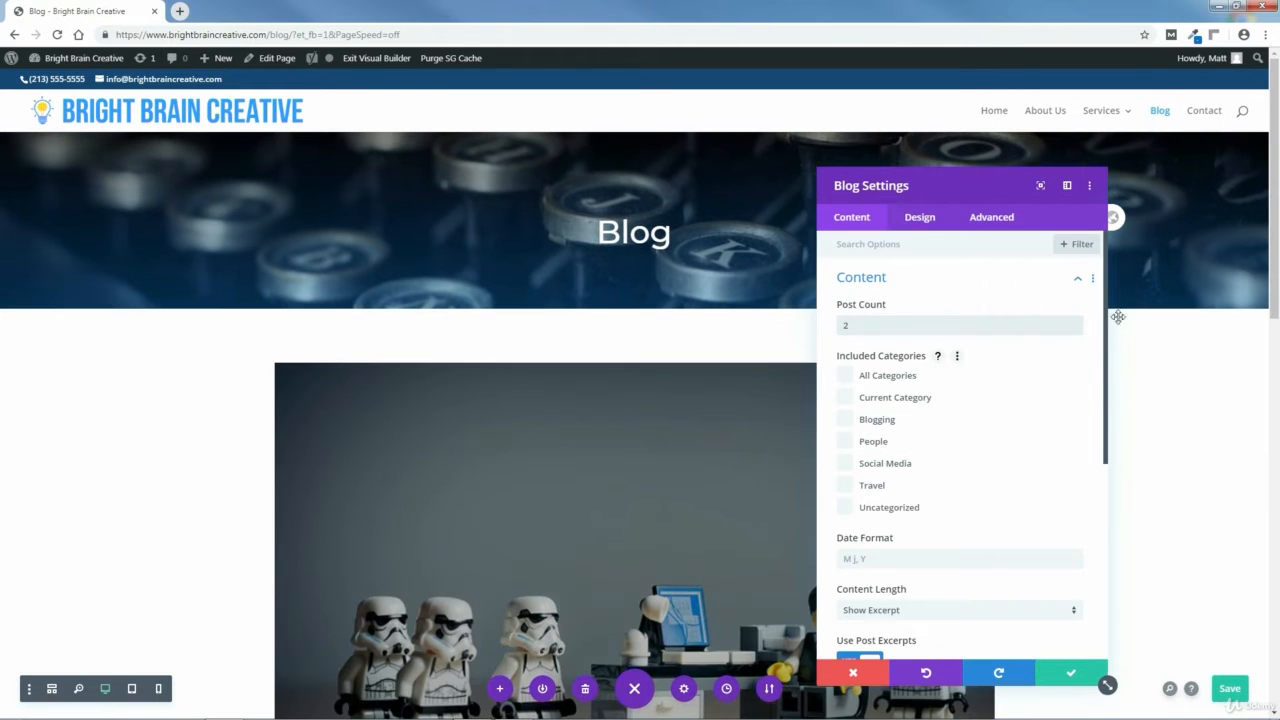
scroll(1275, 398, down, 3)
drag(1275, 398, 1276, 350)
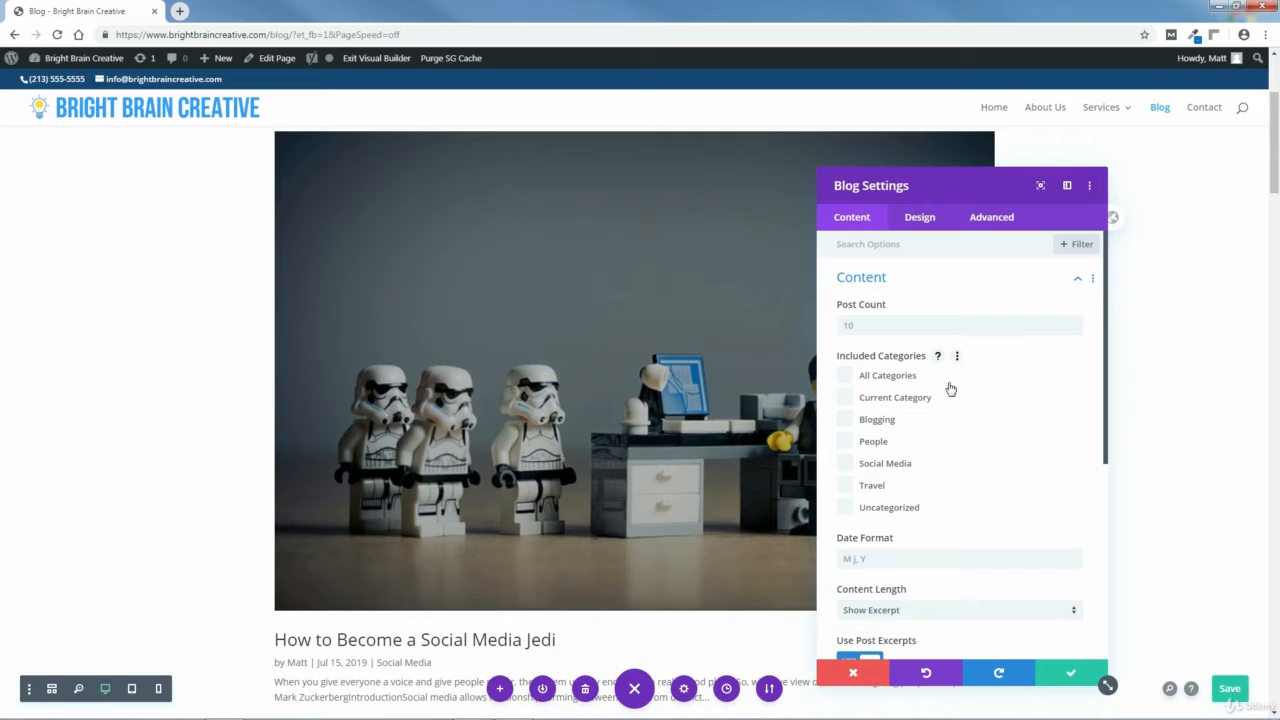
Include all categories in the Blog module.
click(846, 379)
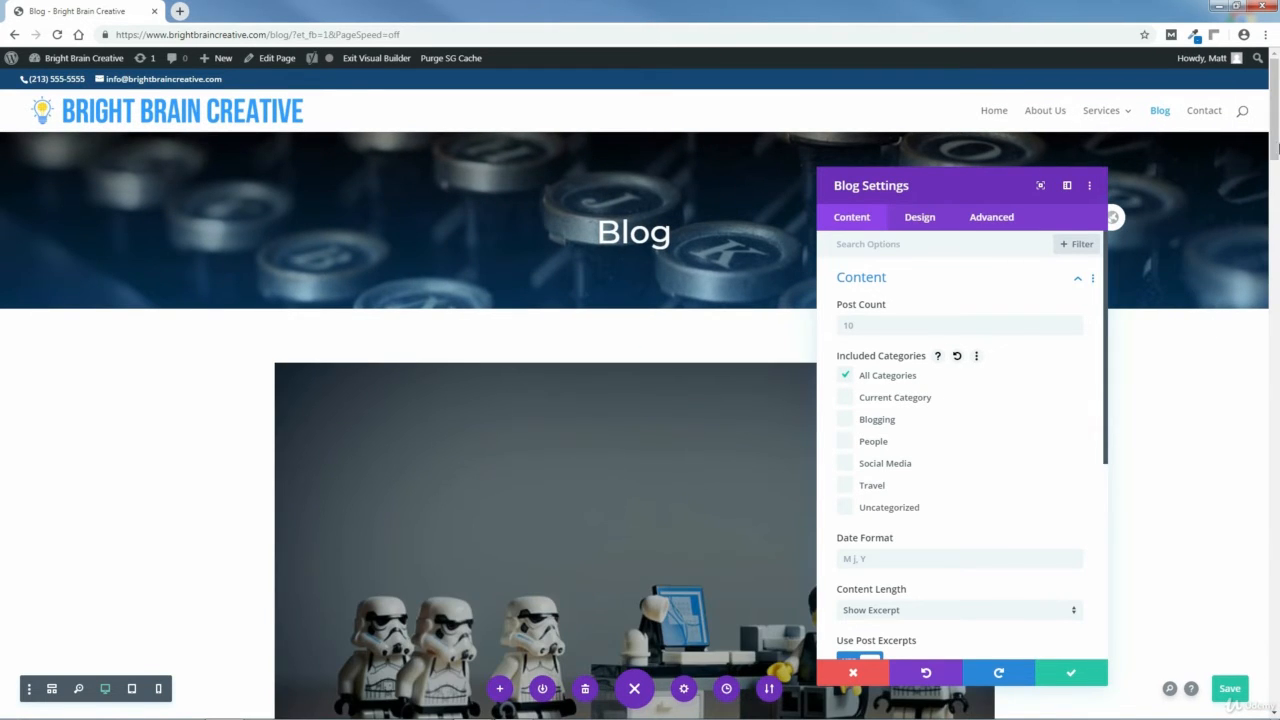
scroll(1278, 195, down, 2)
mouse_move(1278, 195)
mouse_down()
mouse_move(1274, 590)
mouse_move(1276, 175)
mouse_up()
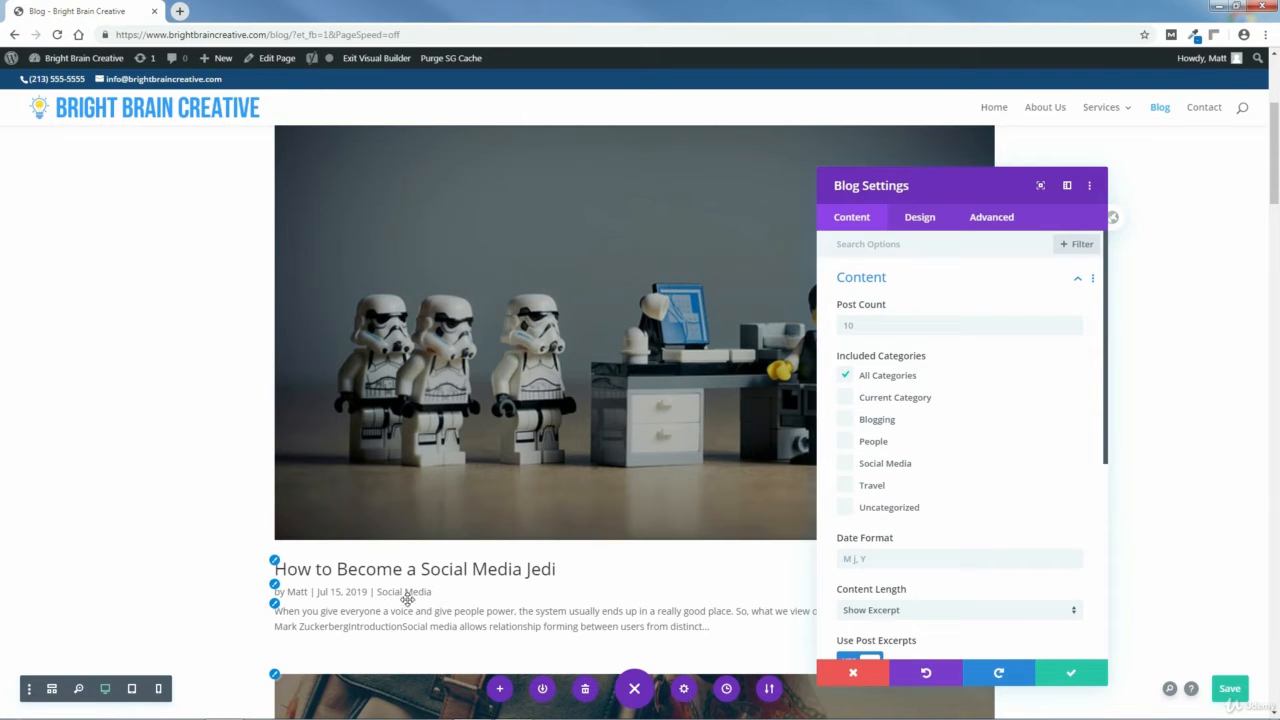
Try filtering the Blog module to the Travel category, review the listed posts, and clear the filter again.
drag(1278, 183, 1278, 293)
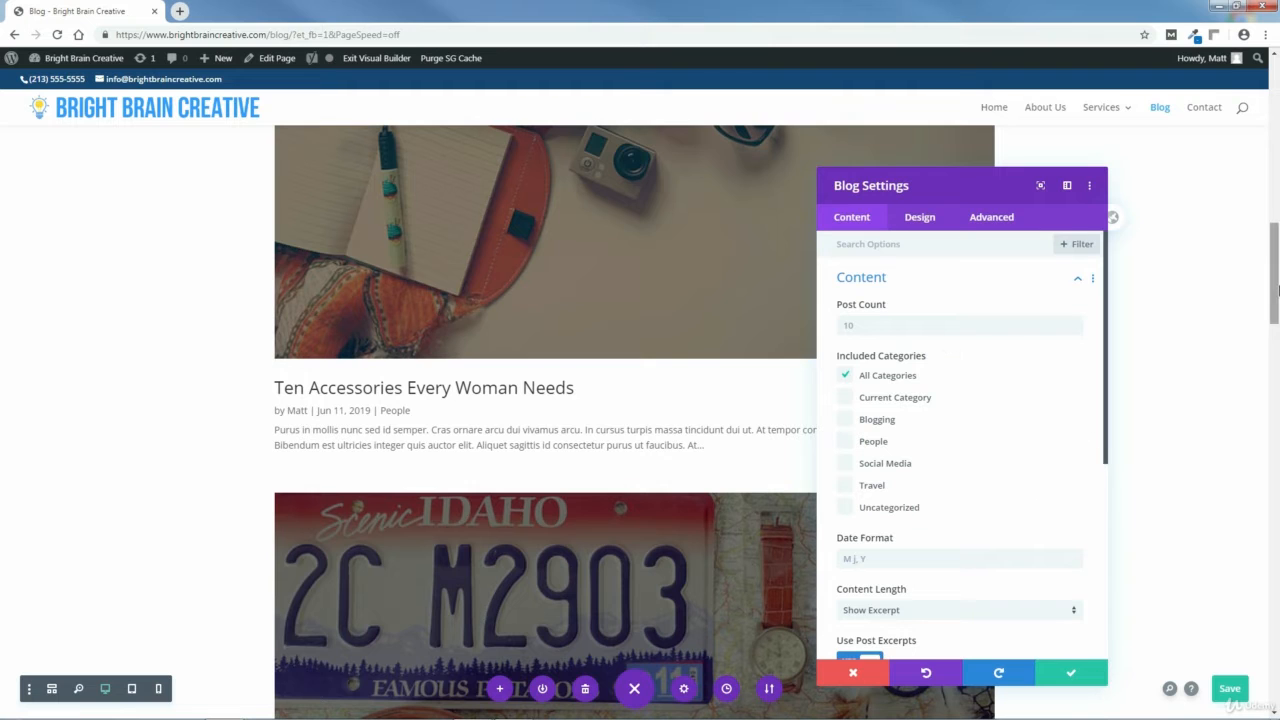
scroll(1216, 228, up, 8)
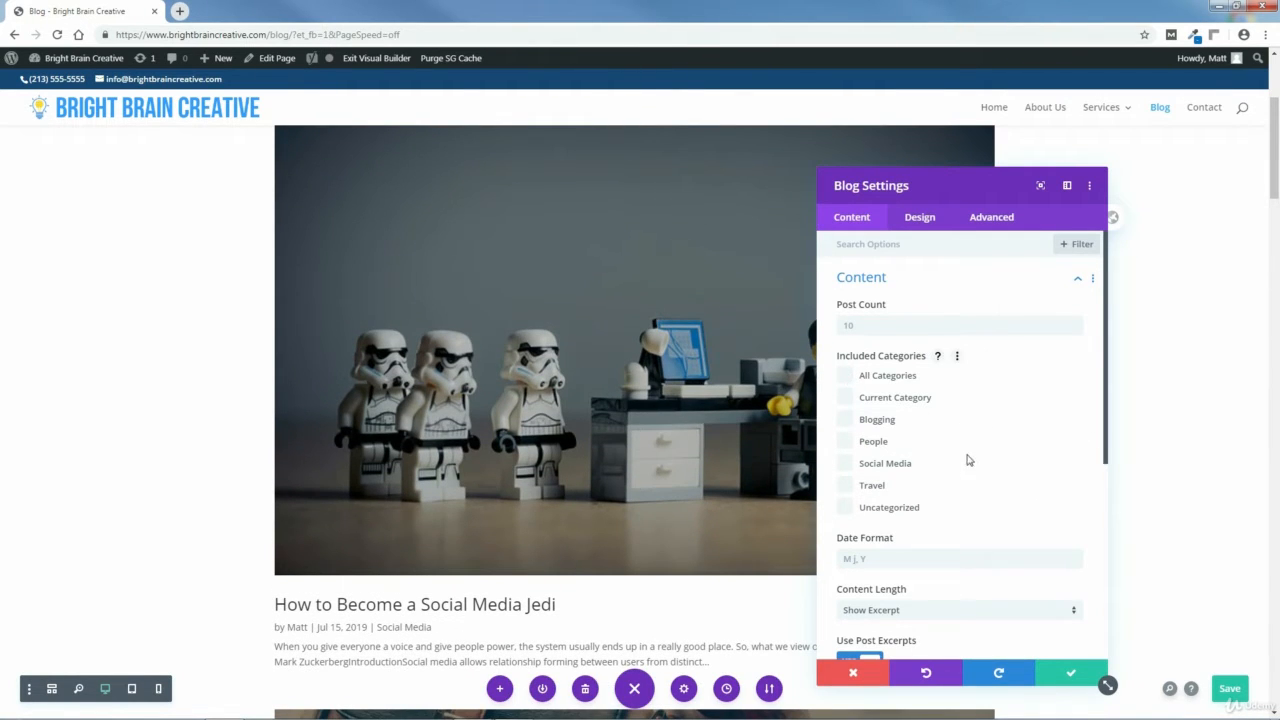
click(846, 486)
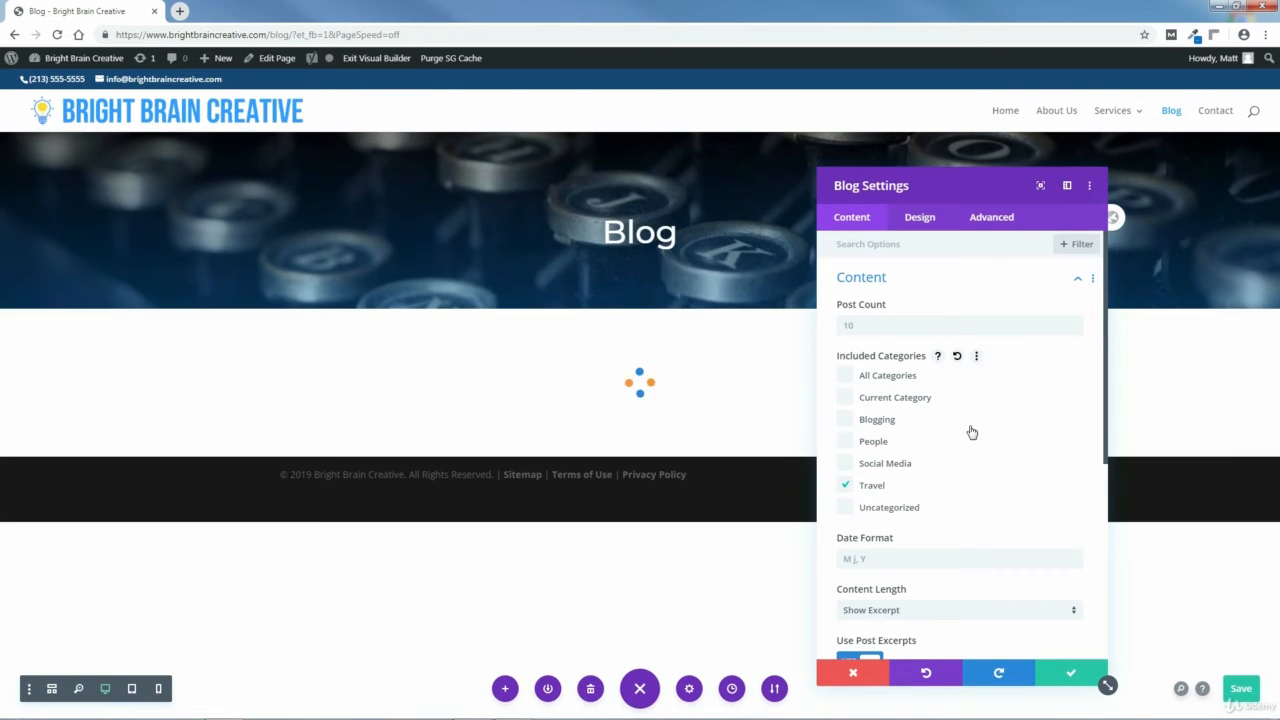
click(1277, 421)
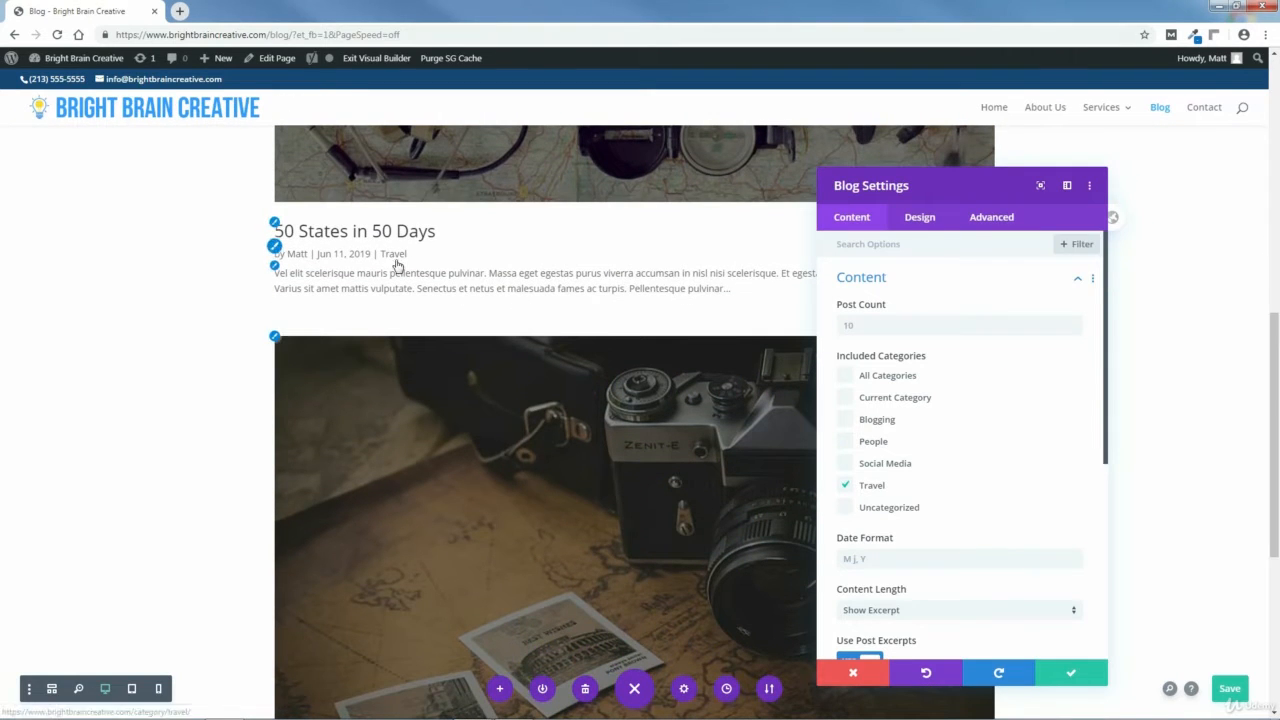
scroll(1277, 449, down, 3)
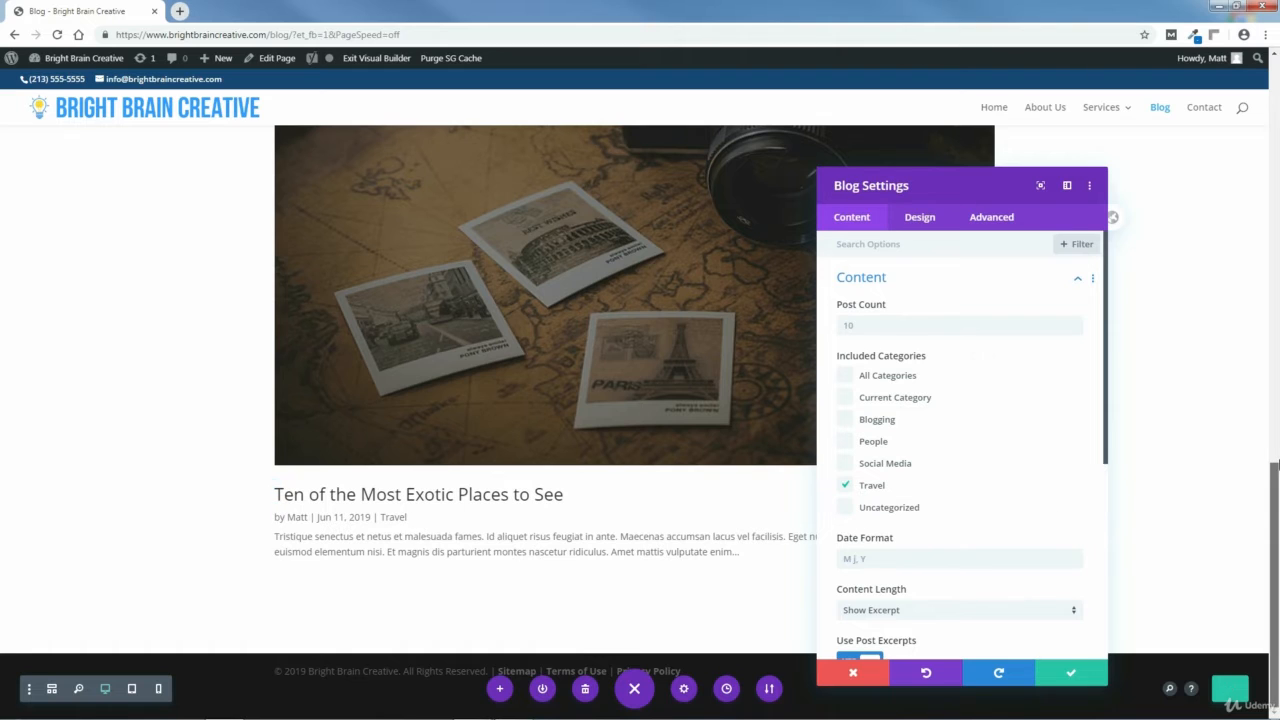
scroll(858, 433, up, 5)
click(847, 487)
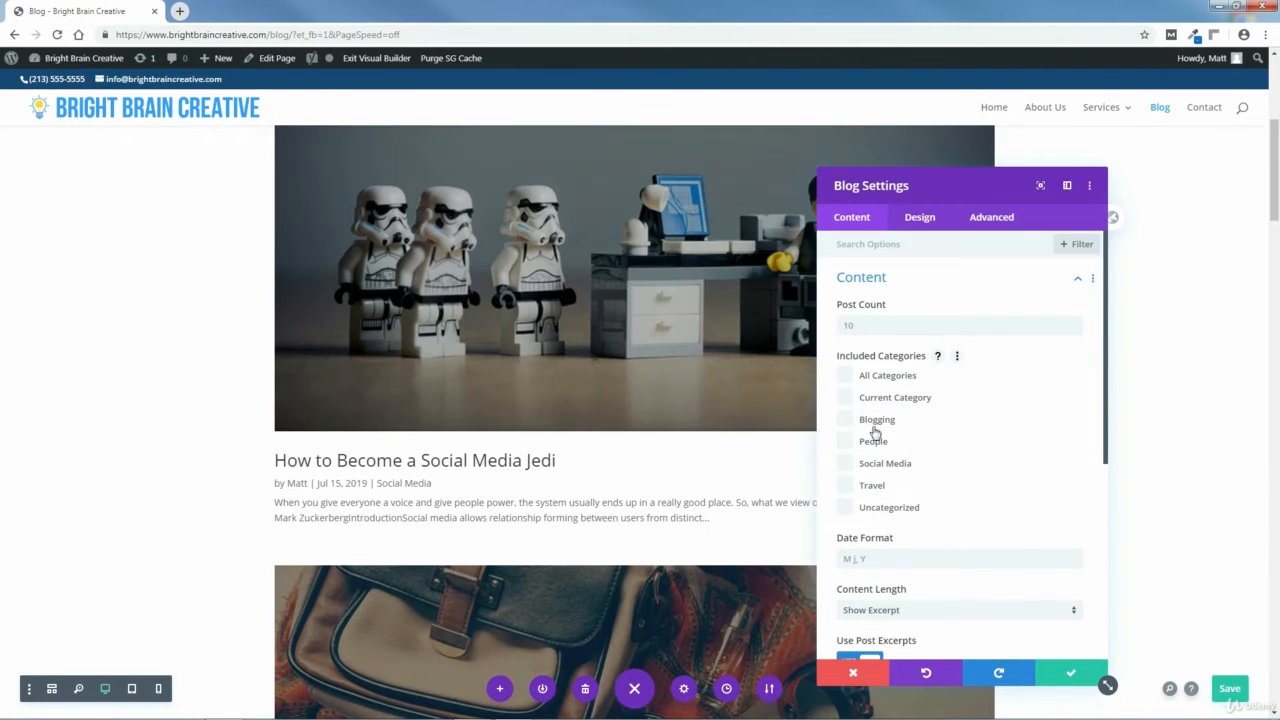
Turn the Blog module's author and categories meta off and back on in its Elements settings.
drag(1276, 165, 1276, 98)
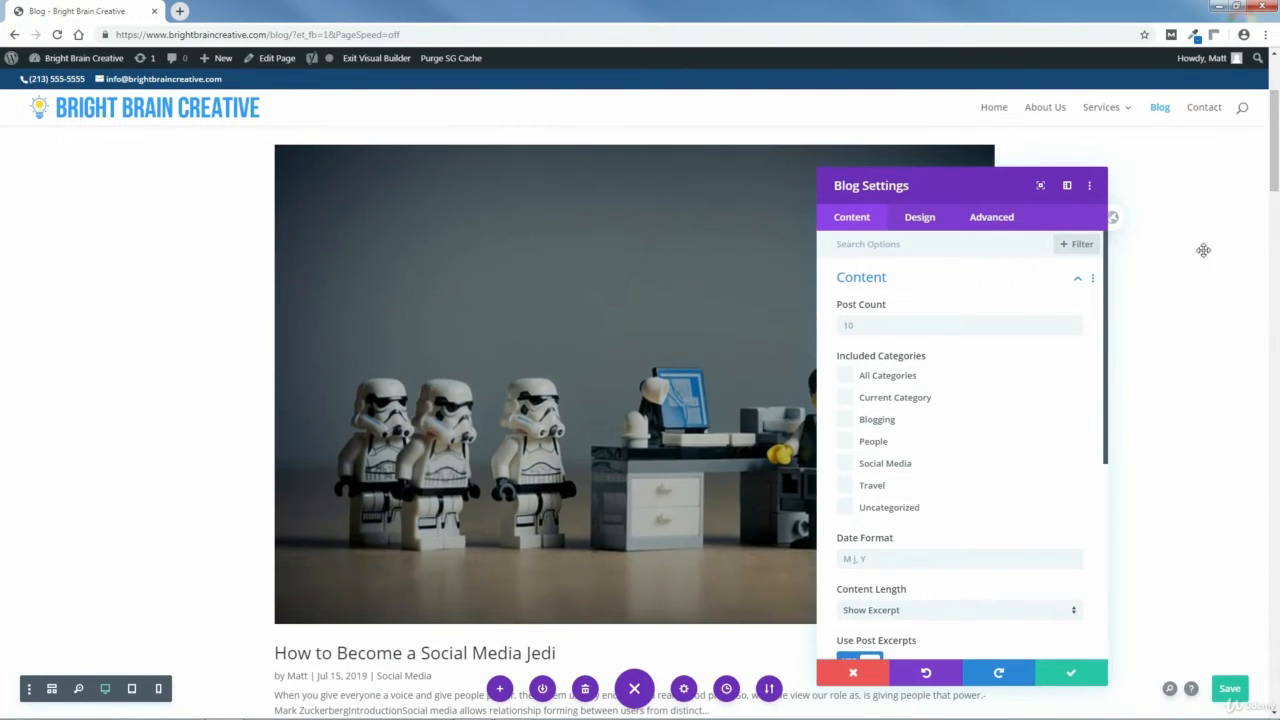
drag(1111, 297, 1113, 442)
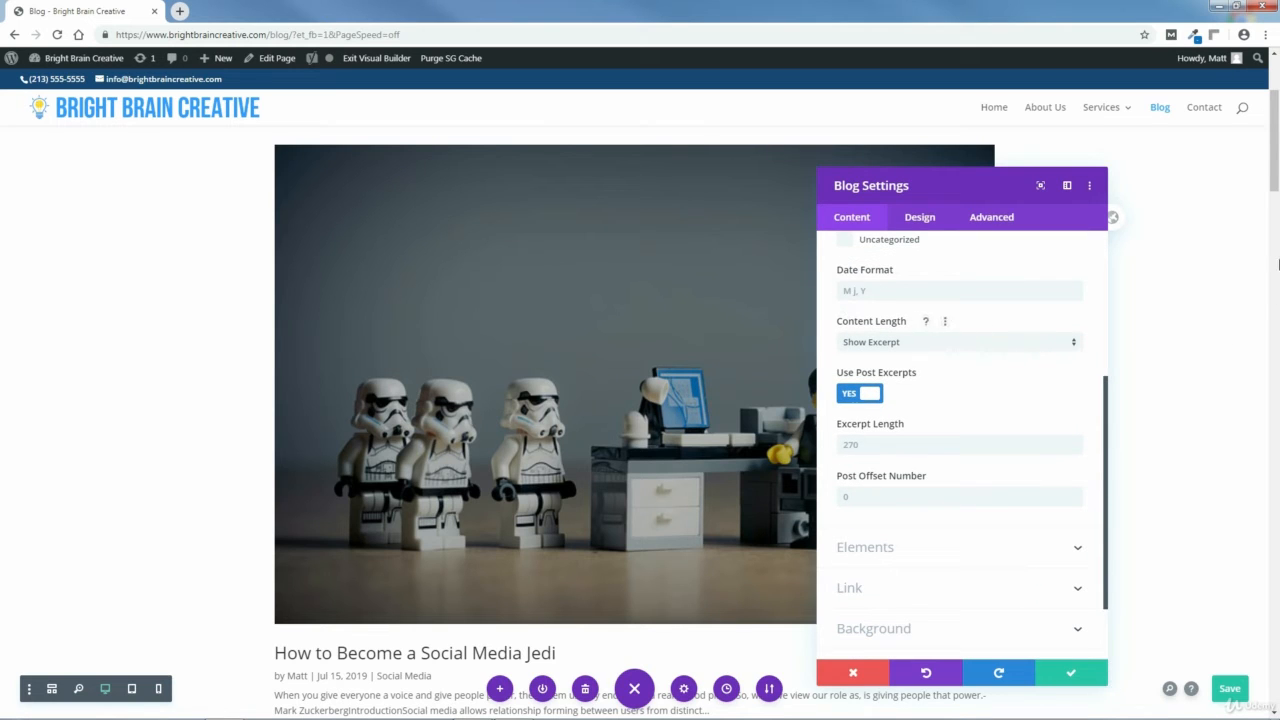
drag(1277, 166, 1277, 212)
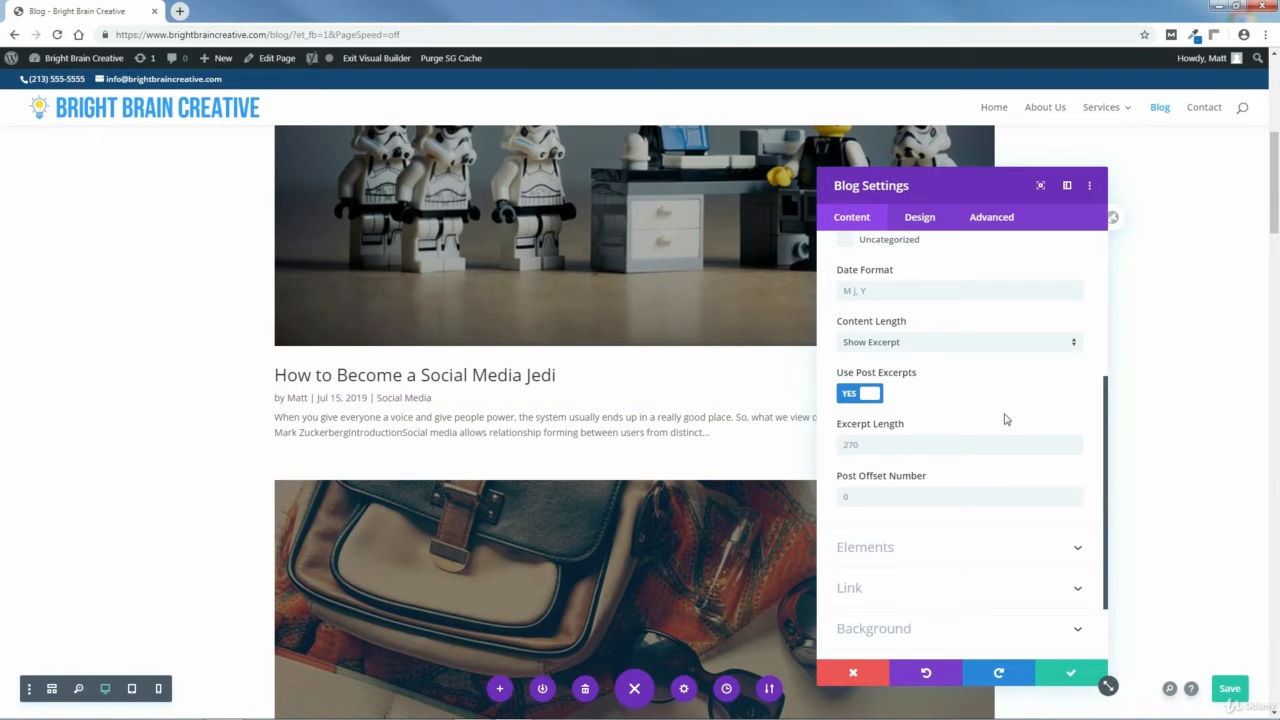
drag(1107, 400, 1112, 483)
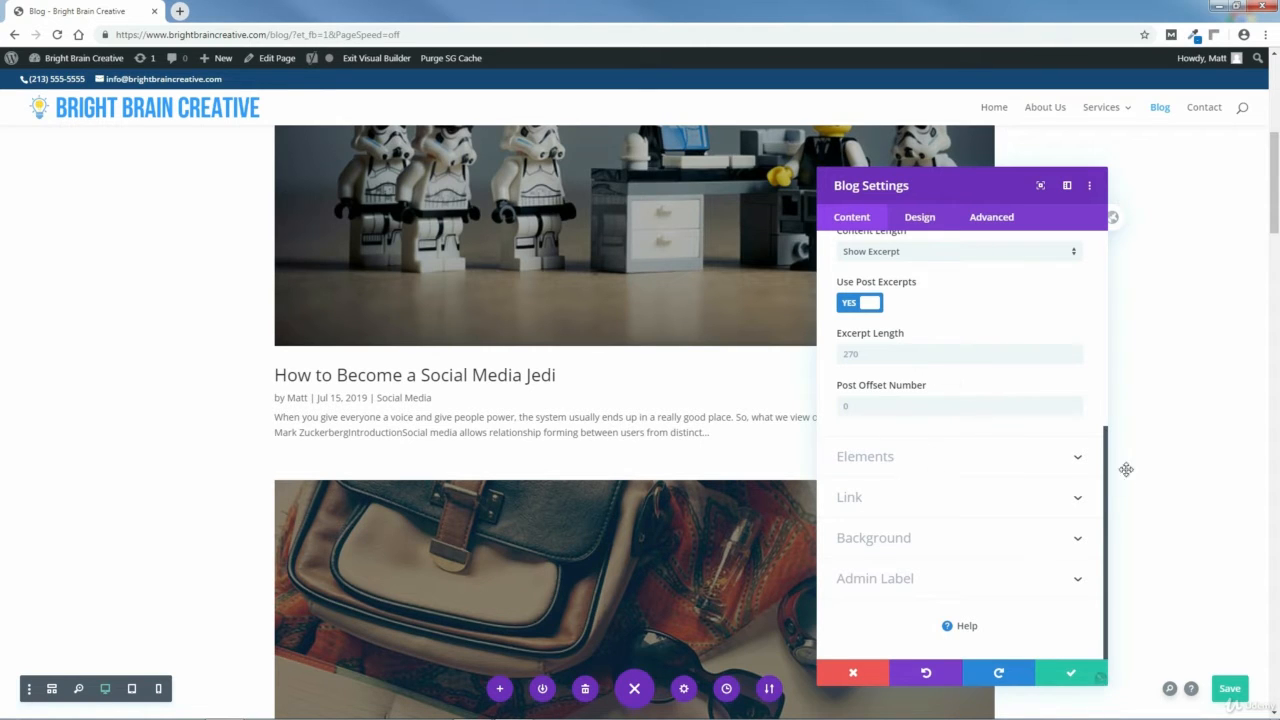
click(1078, 461)
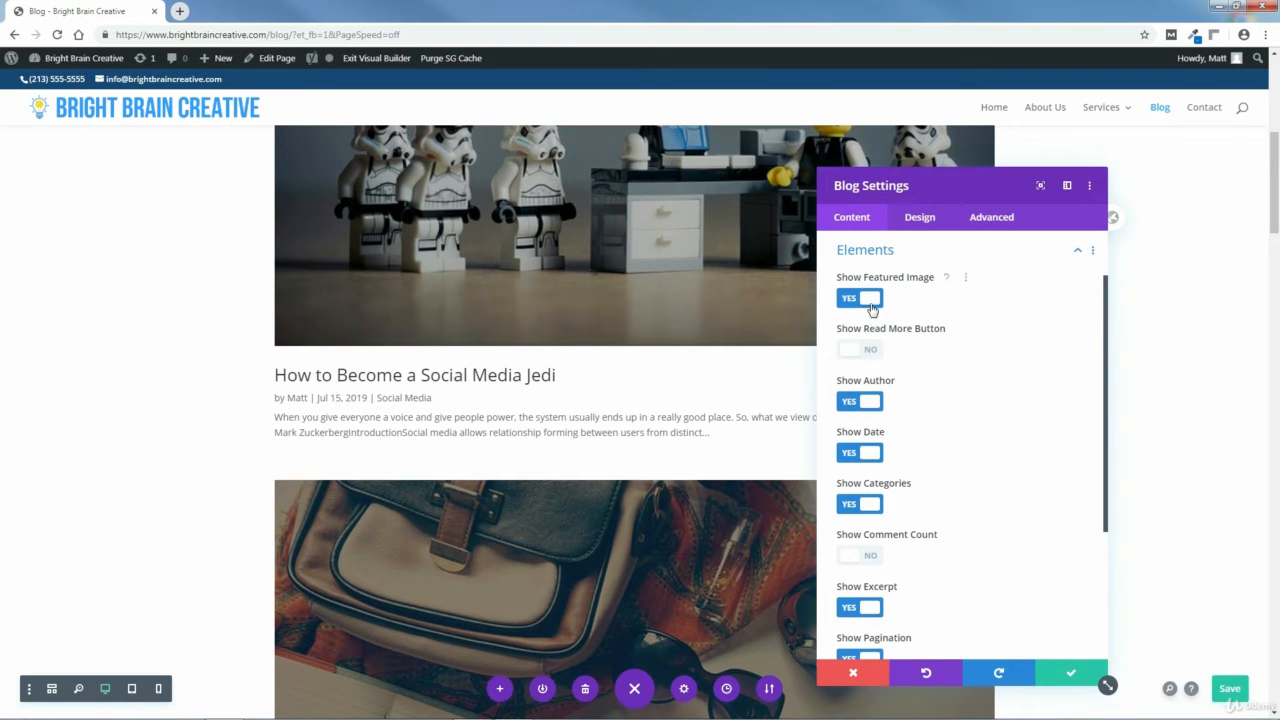
click(868, 402)
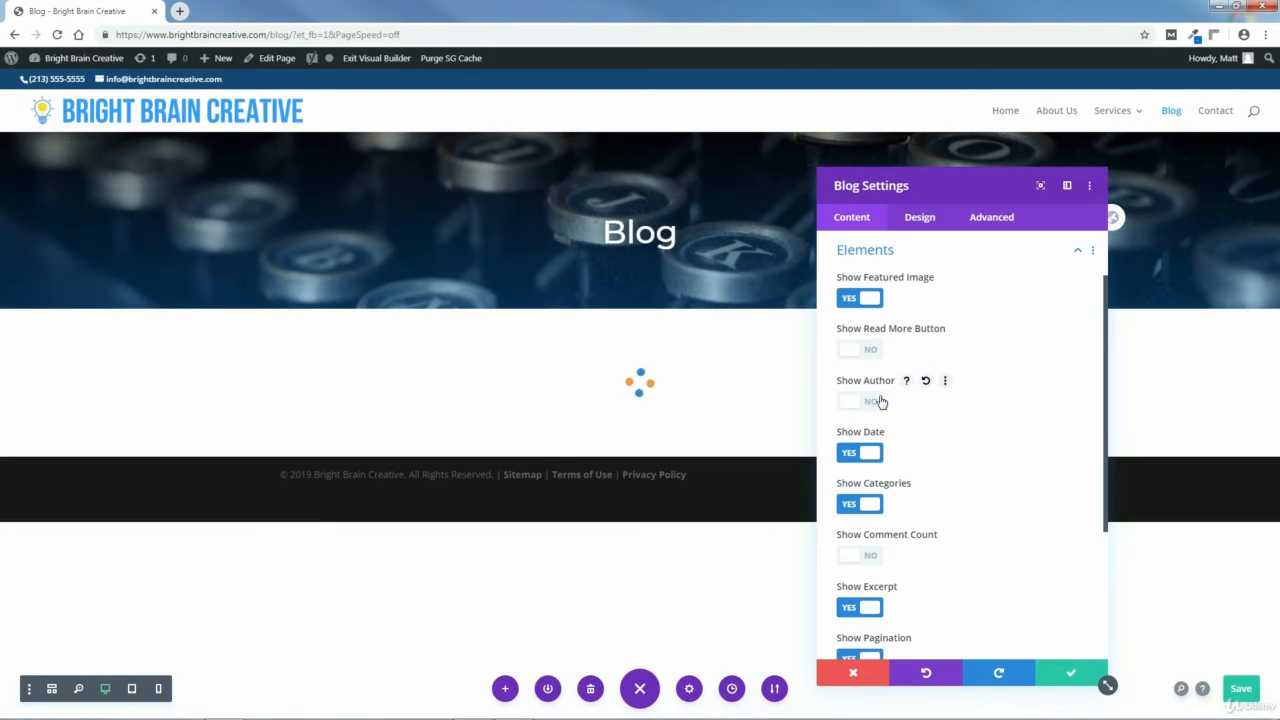
scroll(640, 400, down, 5)
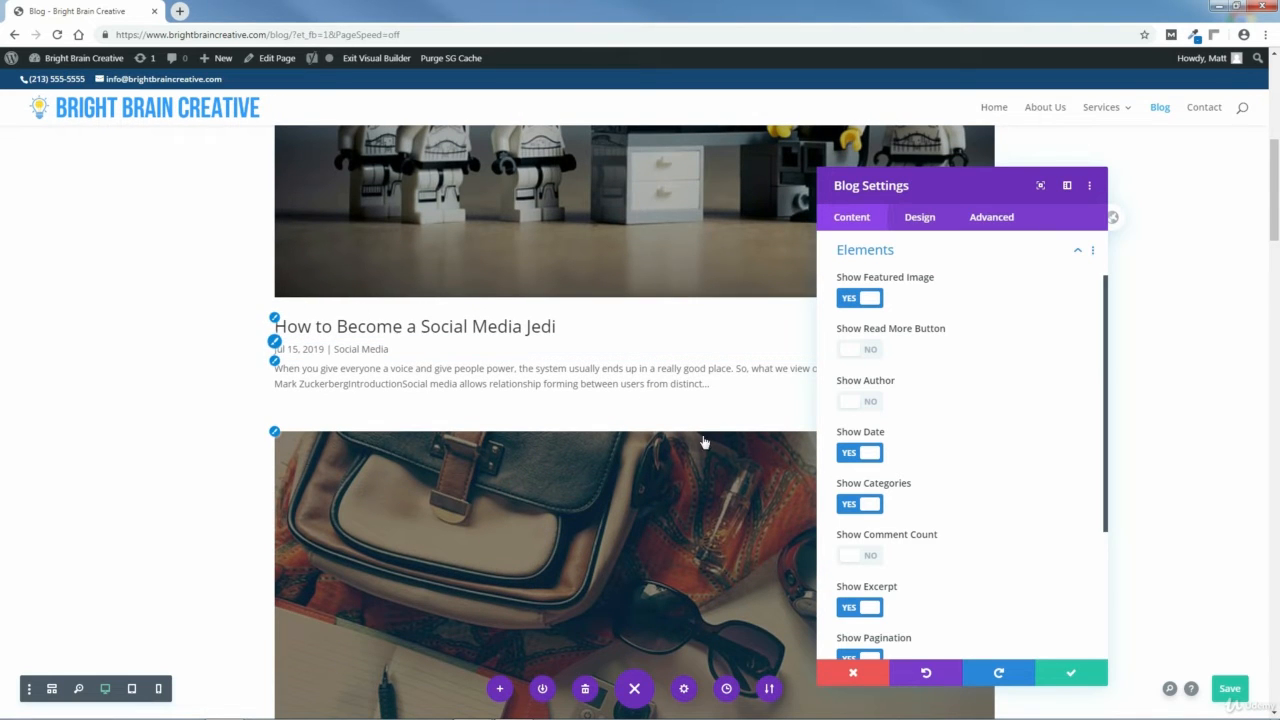
click(876, 505)
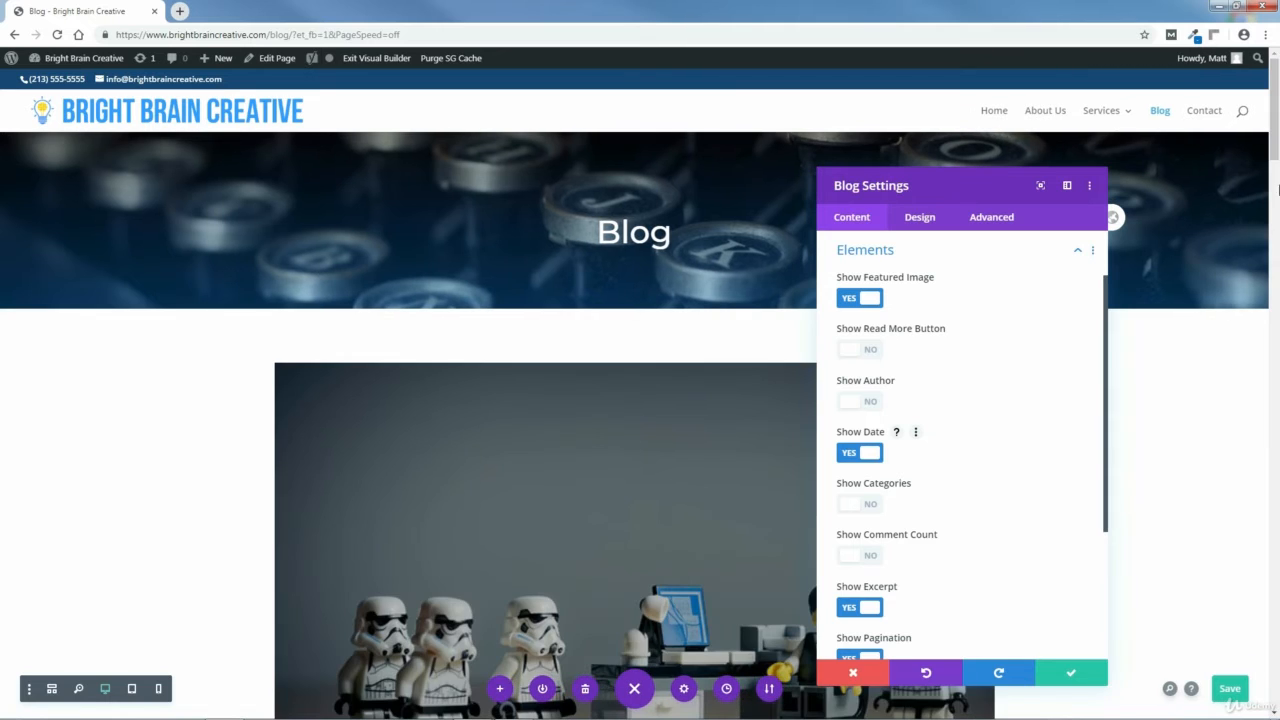
drag(1275, 140, 1276, 215)
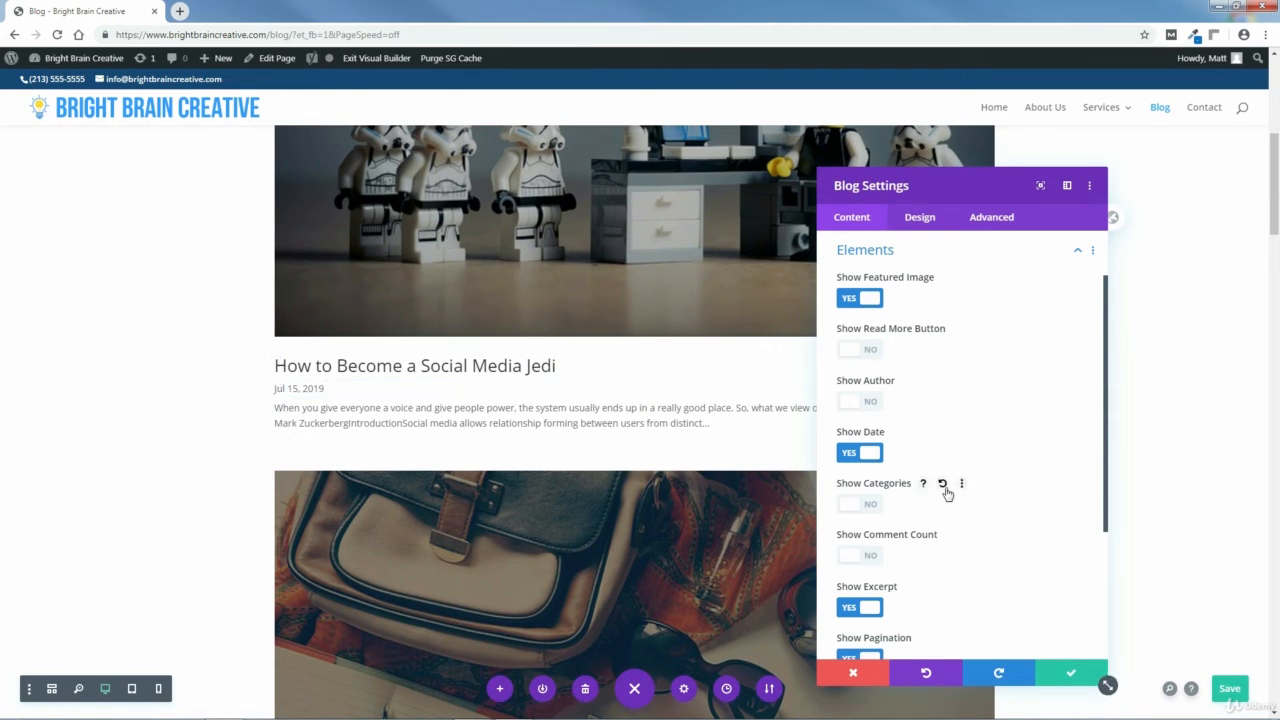
click(866, 402)
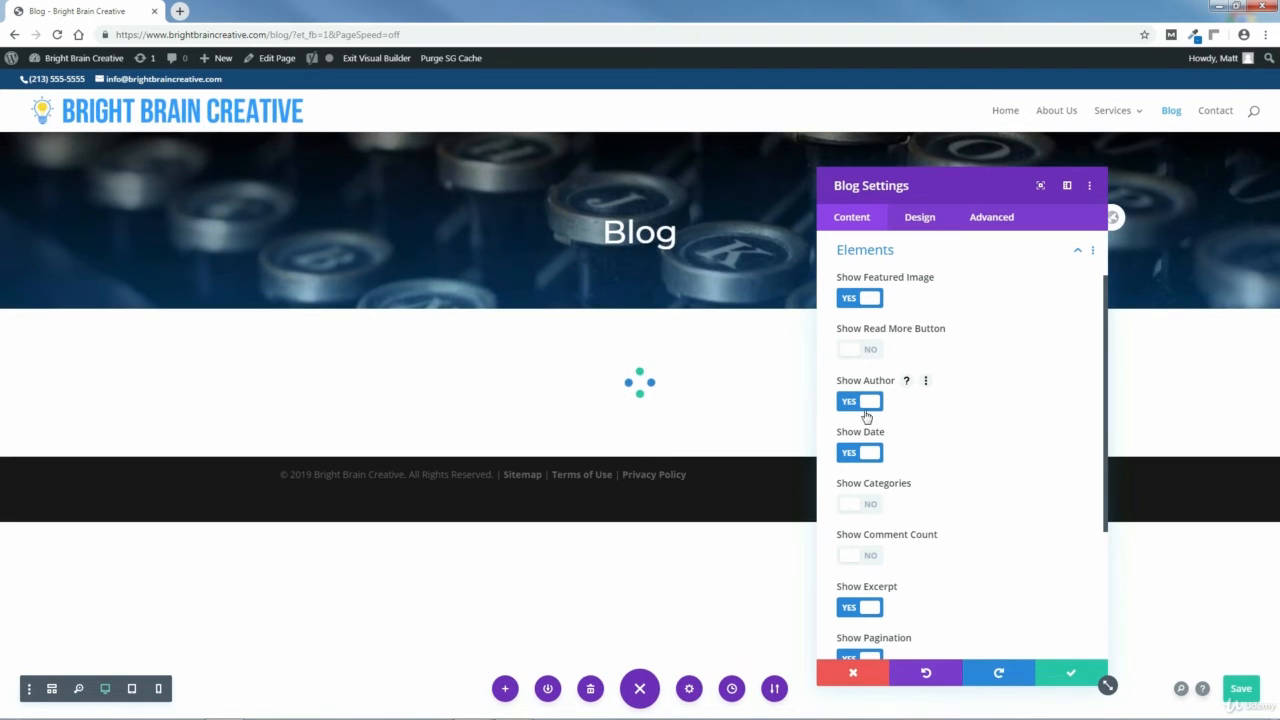
click(854, 510)
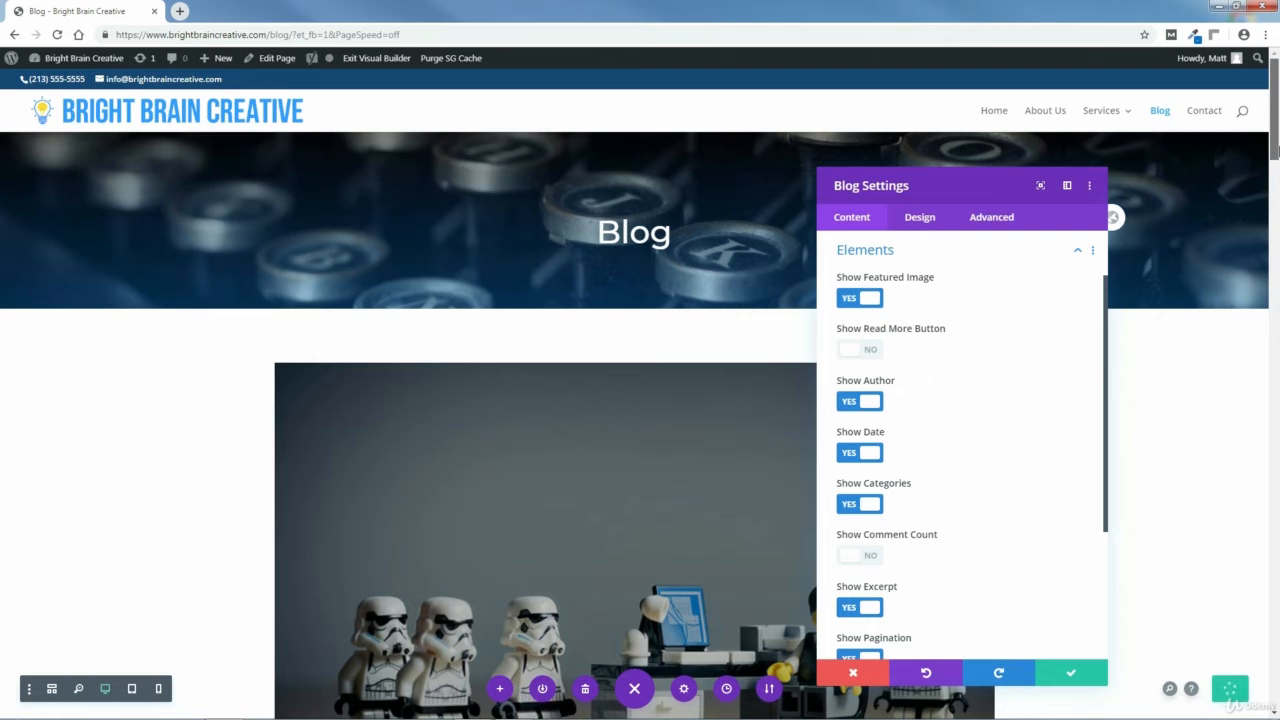
Enable the read more button and the comment count for the Blog module's posts.
scroll(1278, 188, down, 2)
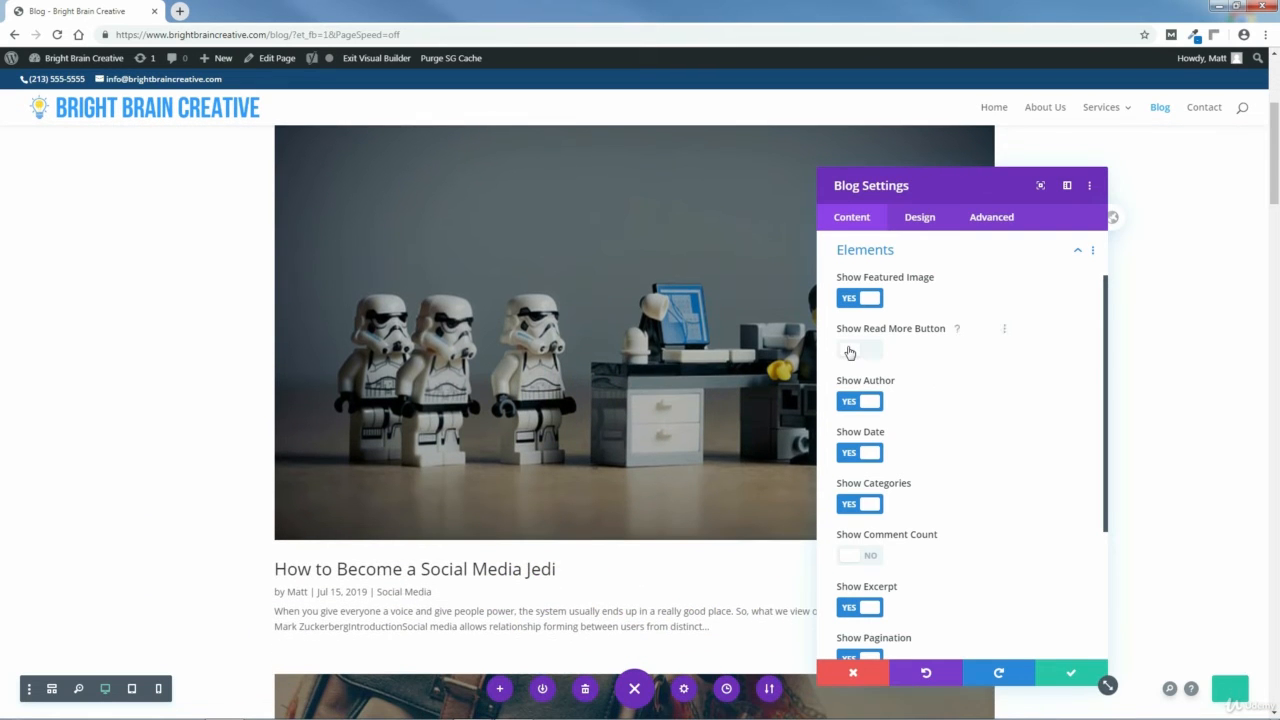
click(849, 352)
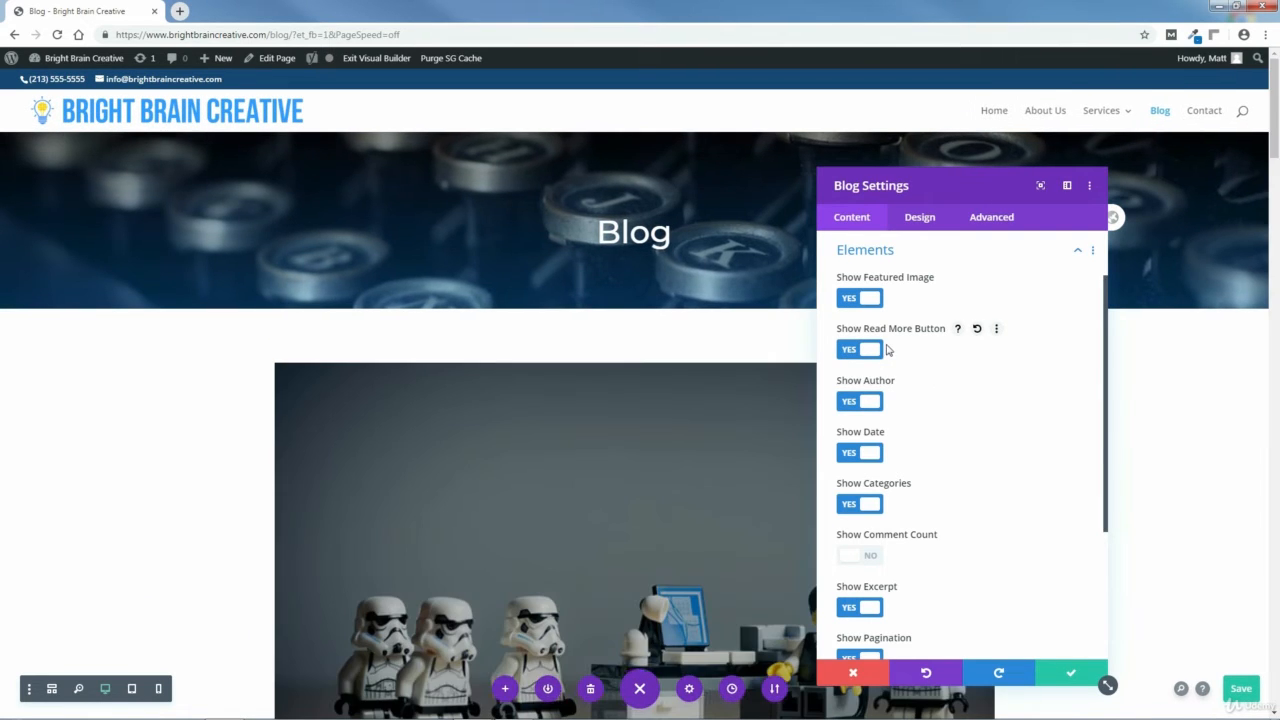
scroll(445, 416, down, 5)
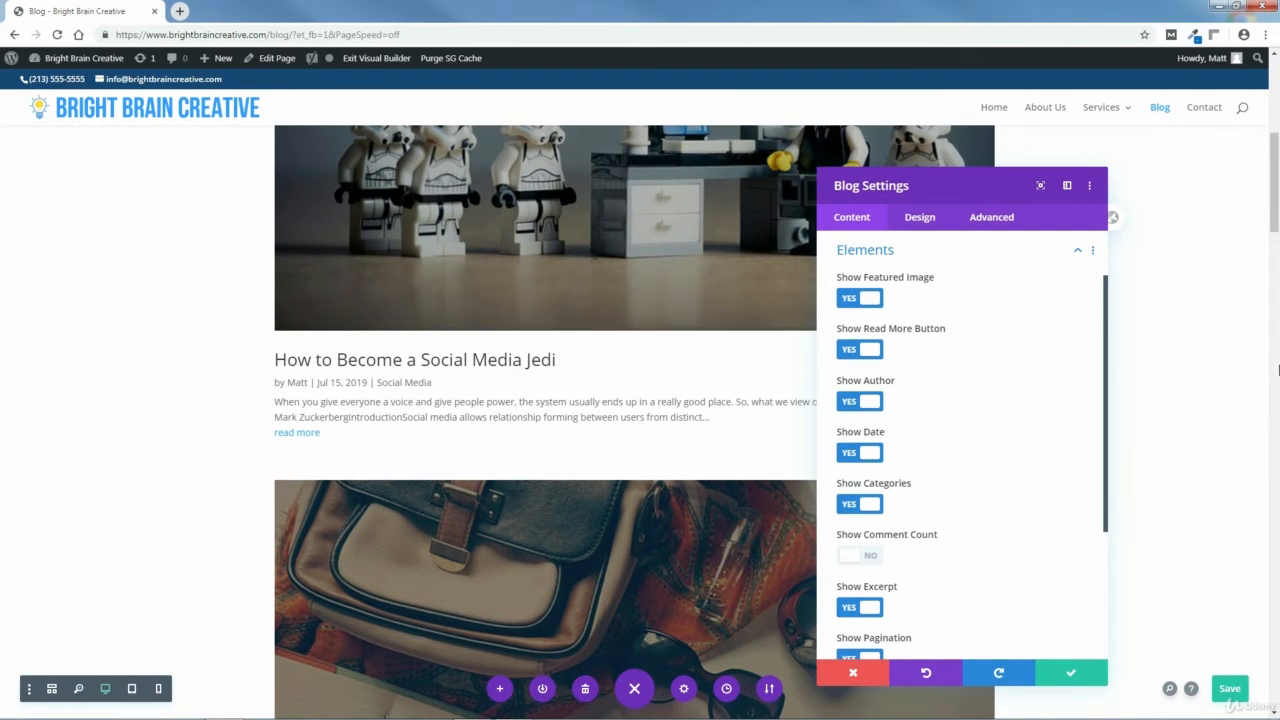
scroll(395, 536, down, 5)
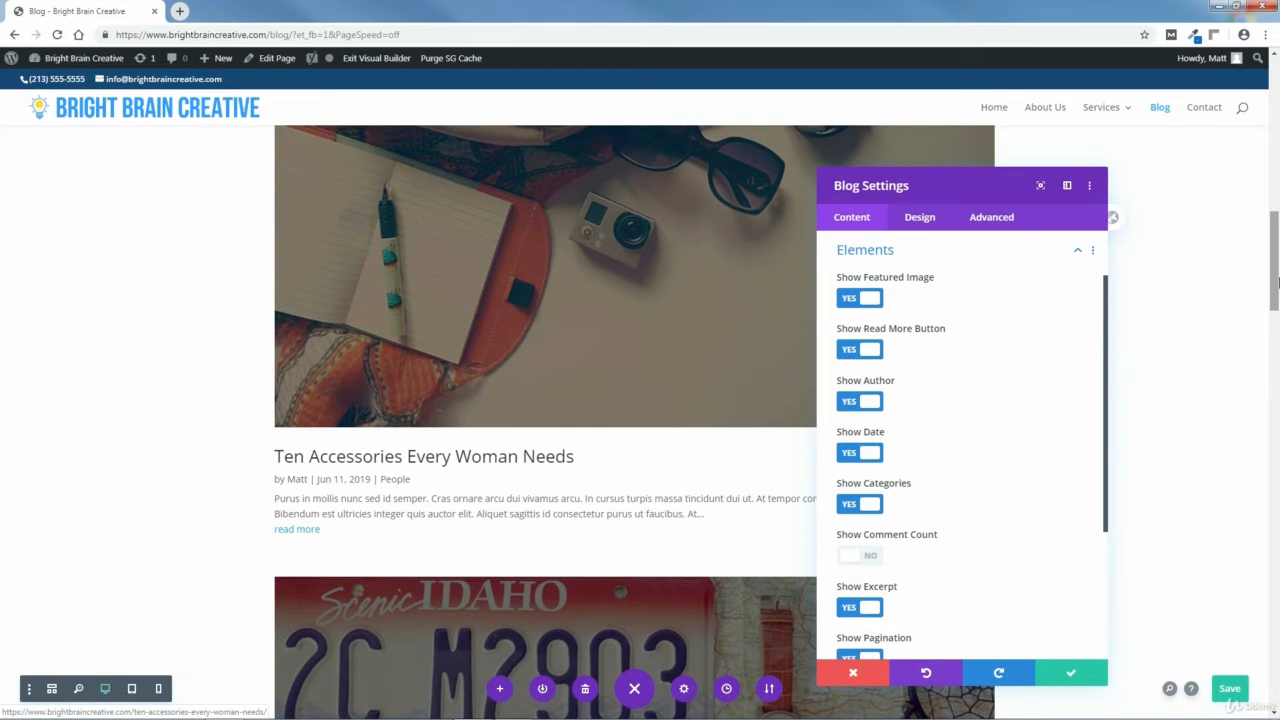
drag(1278, 283, 1278, 203)
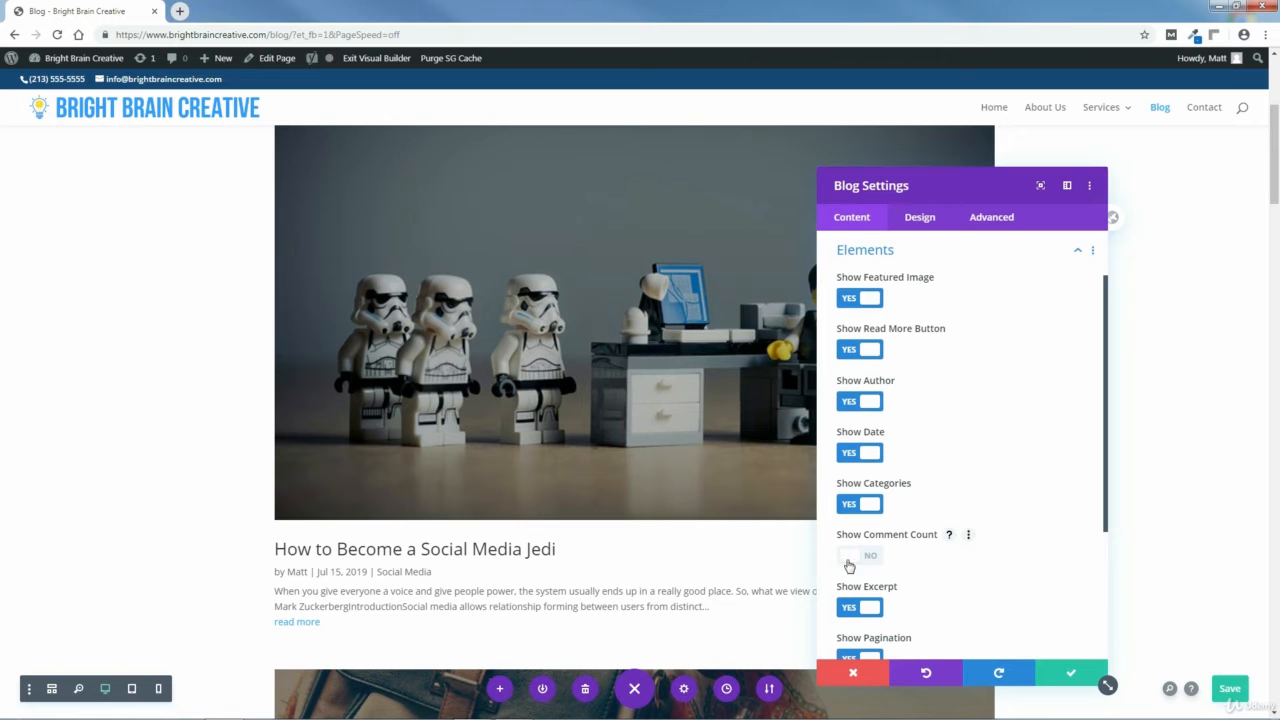
click(850, 557)
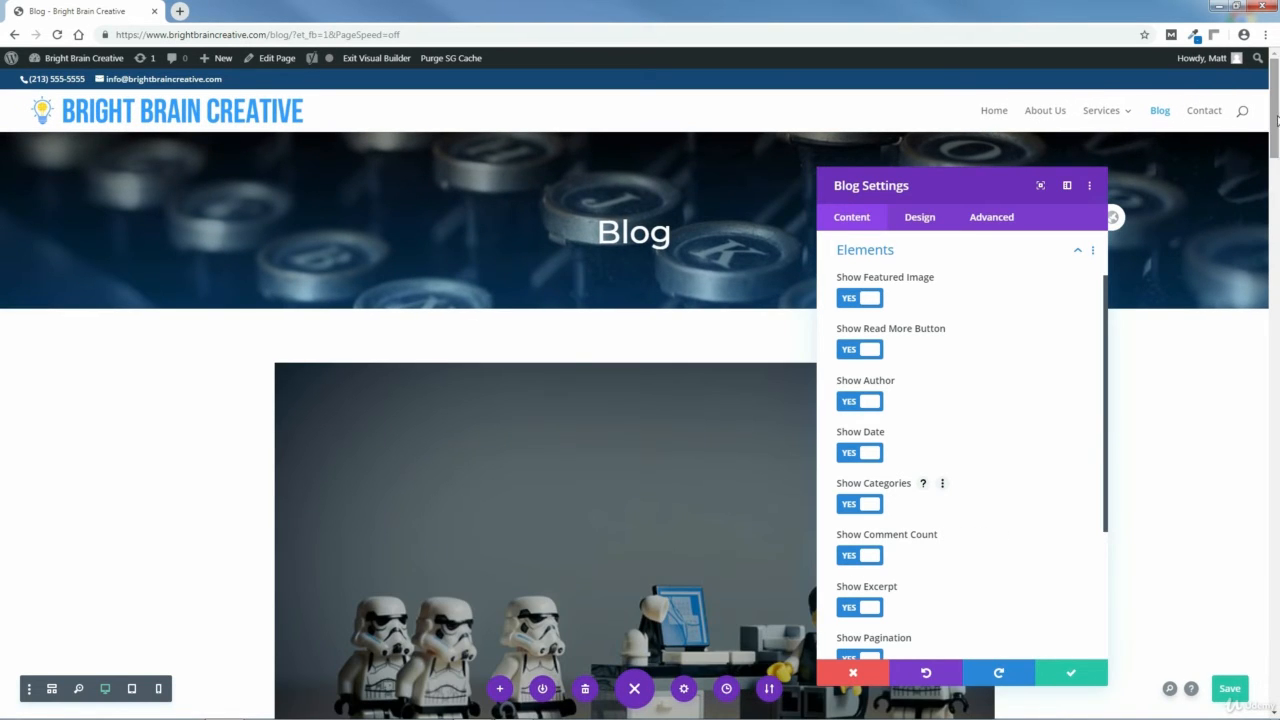
Try a red background color on the Blog module, then remove it.
drag(1272, 134, 1277, 186)
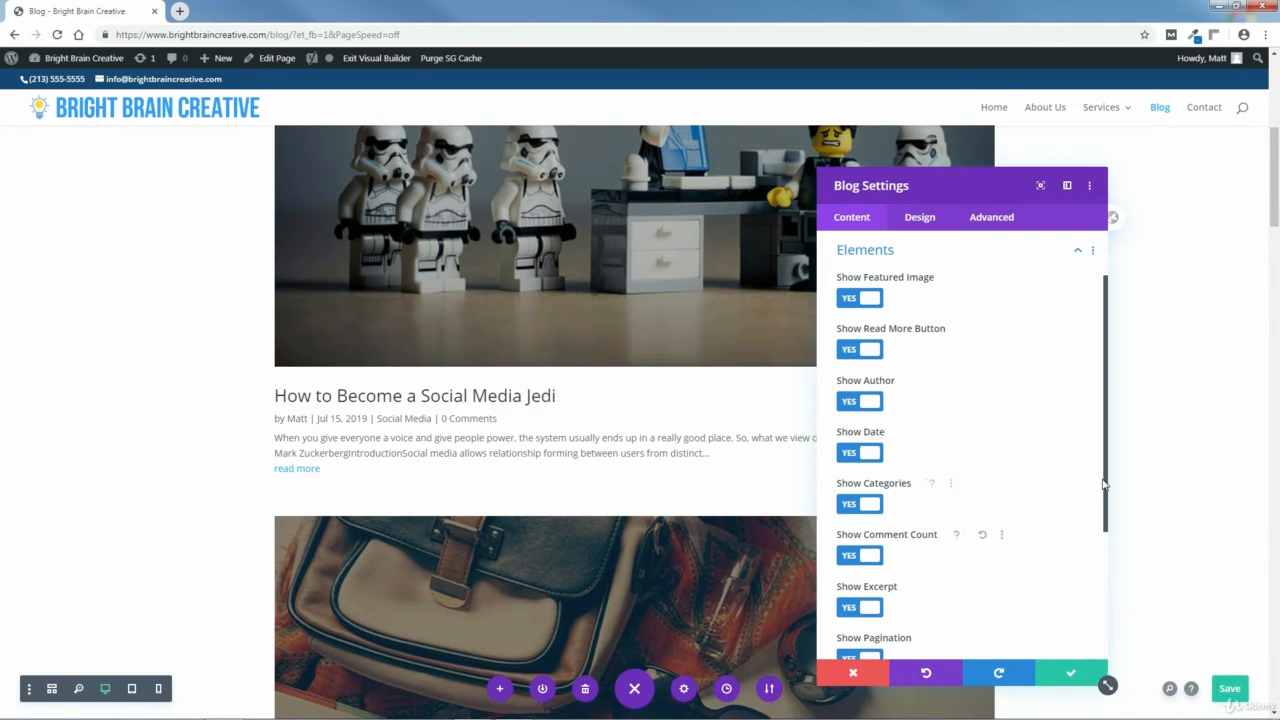
drag(1106, 481, 1113, 614)
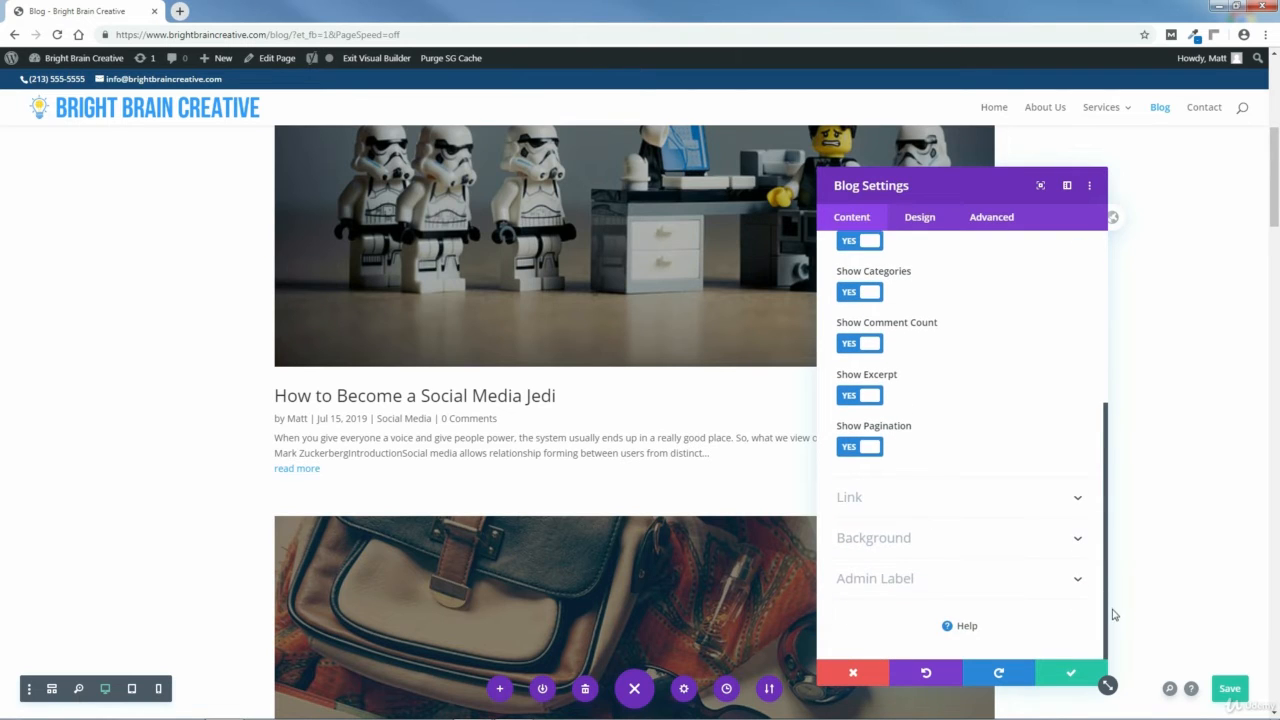
click(1062, 541)
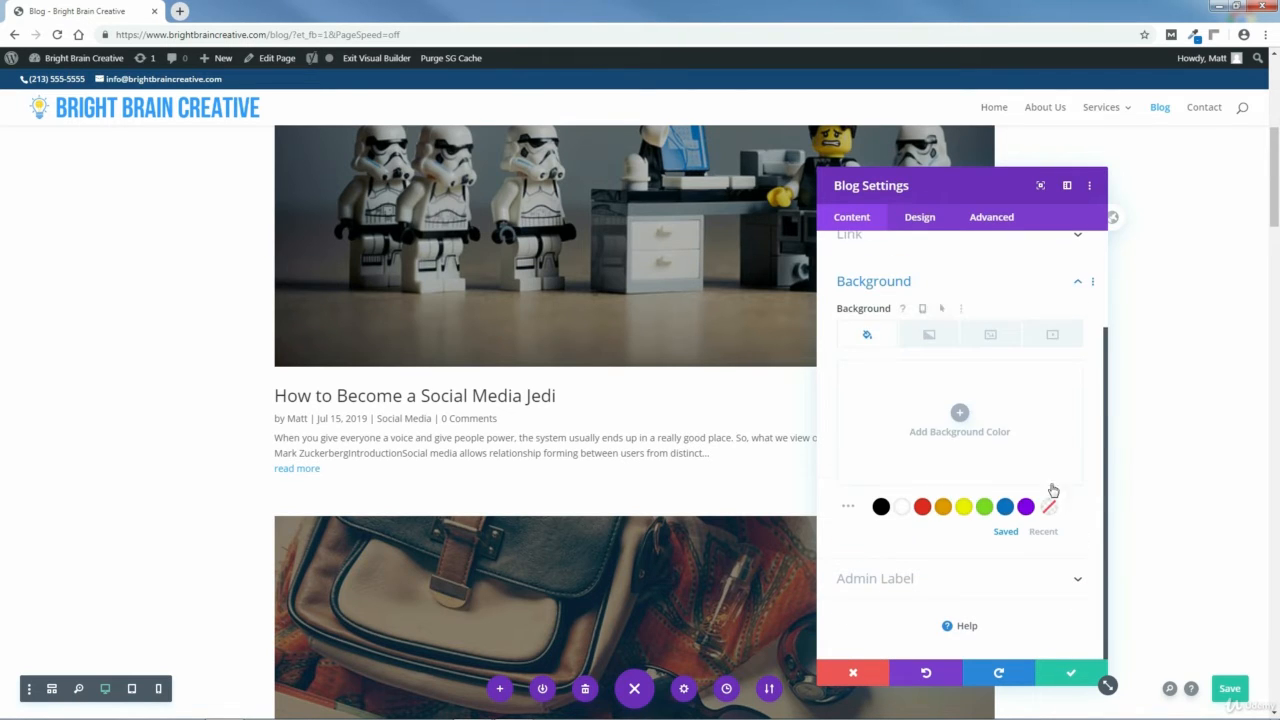
click(922, 507)
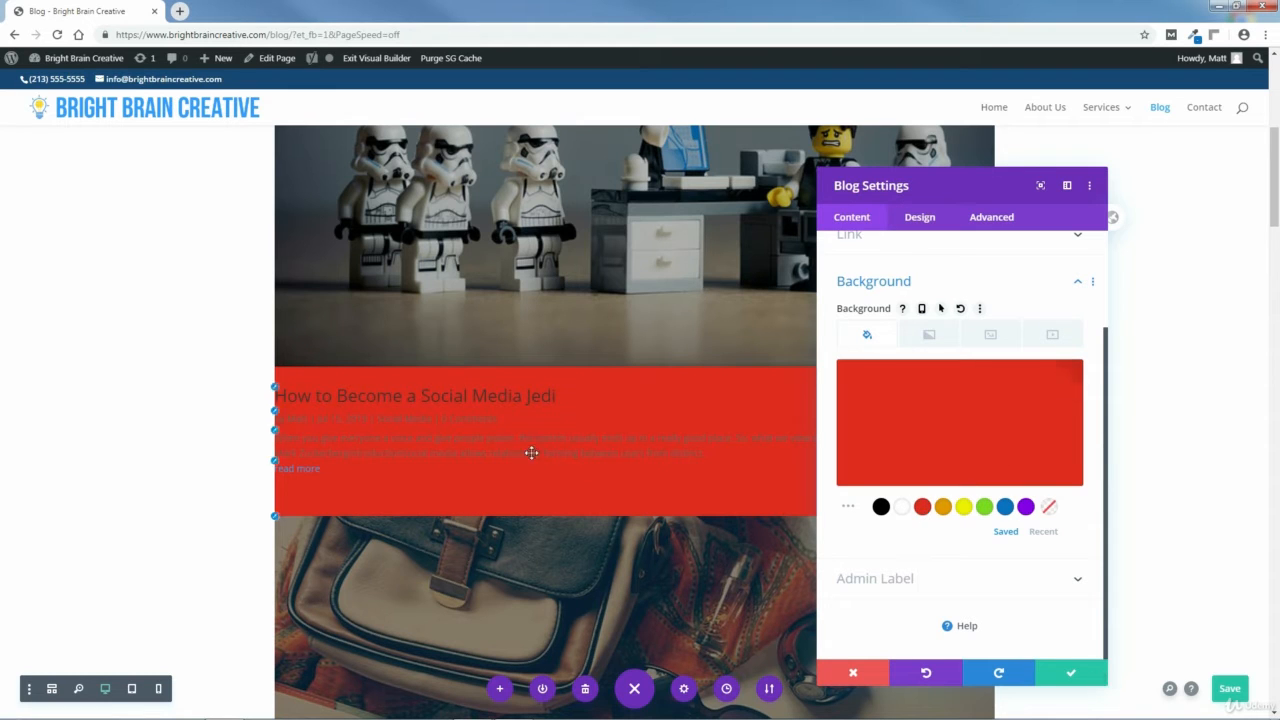
mouse_move(1275, 157)
mouse_down()
mouse_move(1278, 255)
mouse_move(1278, 157)
mouse_up()
click(1043, 380)
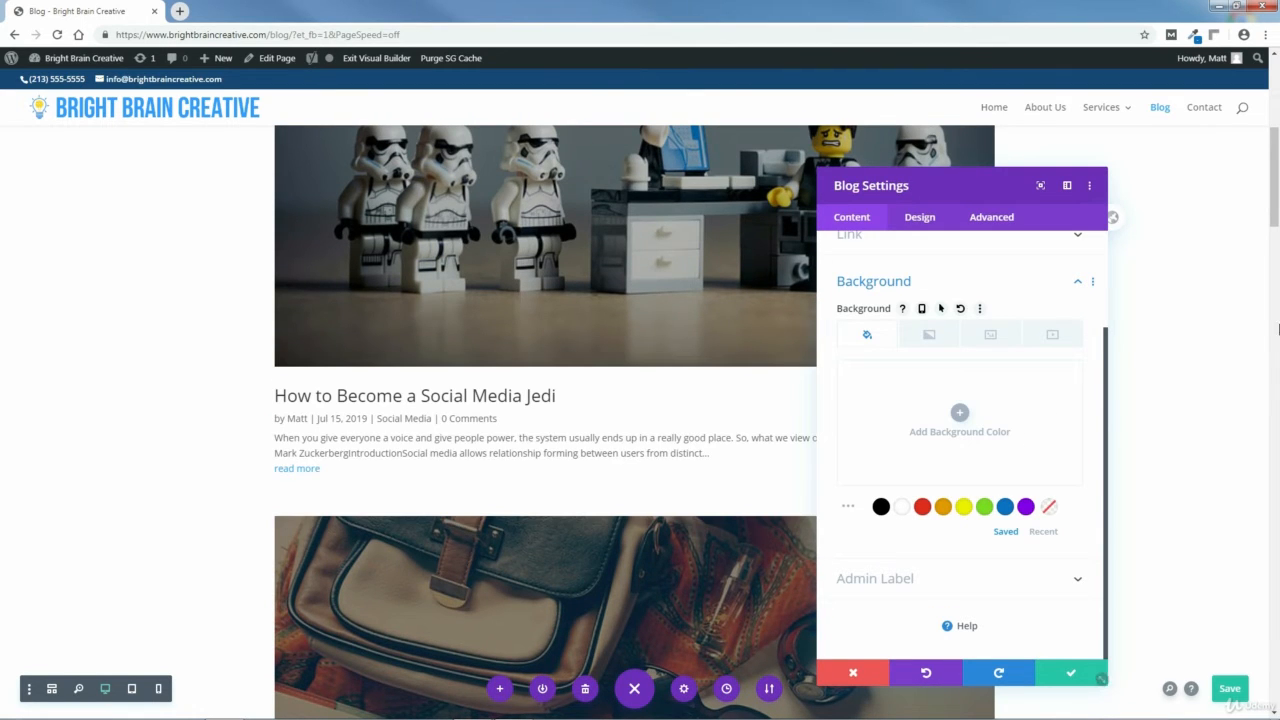
Switch the Blog module's layout from Fullwidth to Grid in its design settings.
drag(1276, 182, 1278, 145)
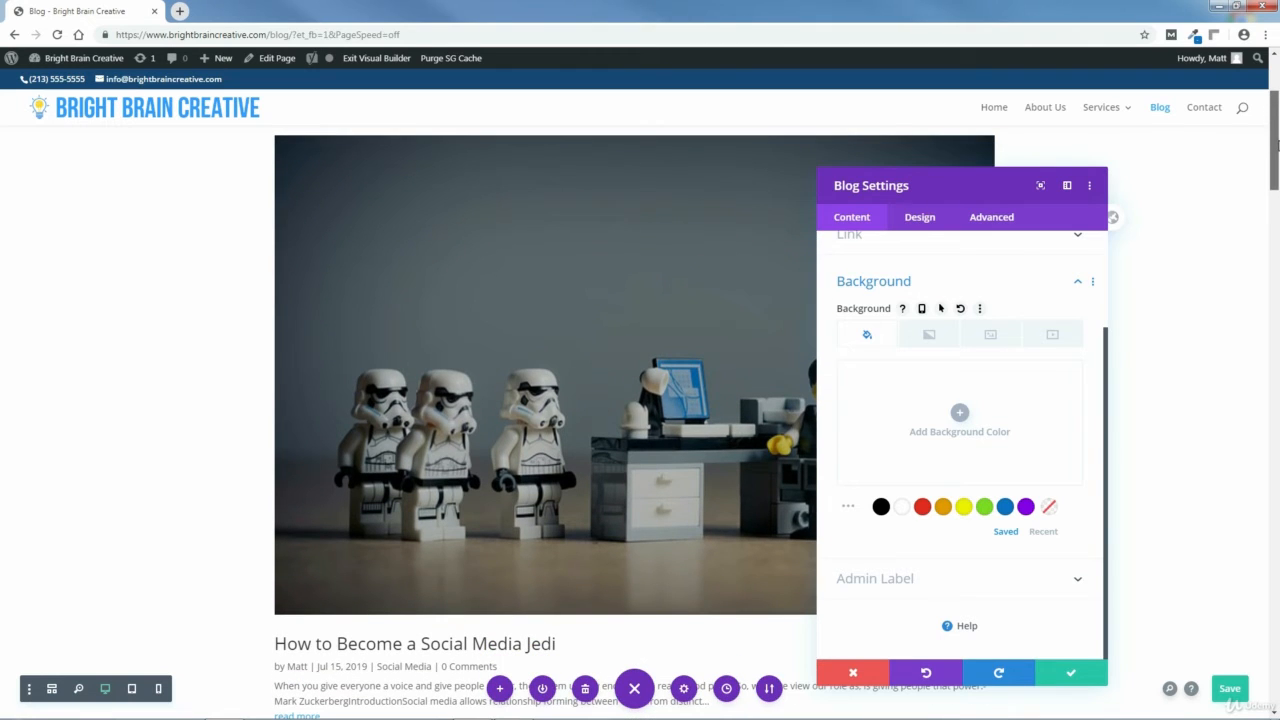
click(924, 226)
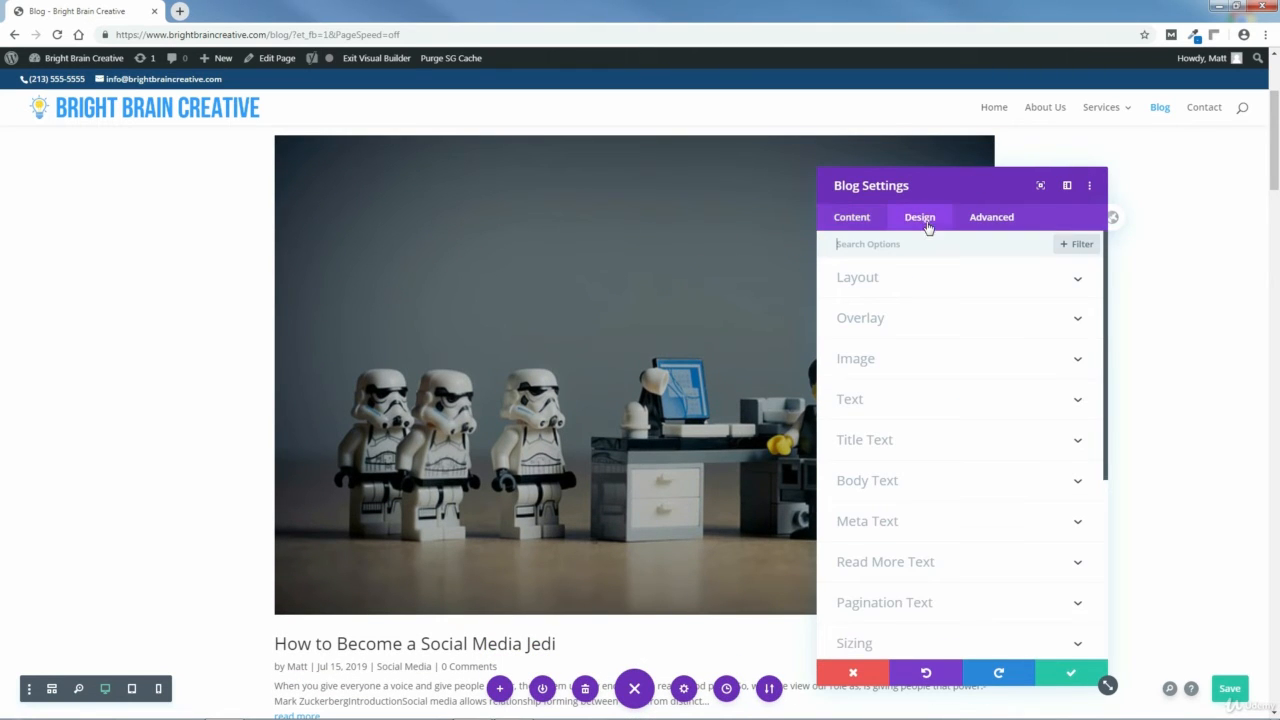
click(861, 283)
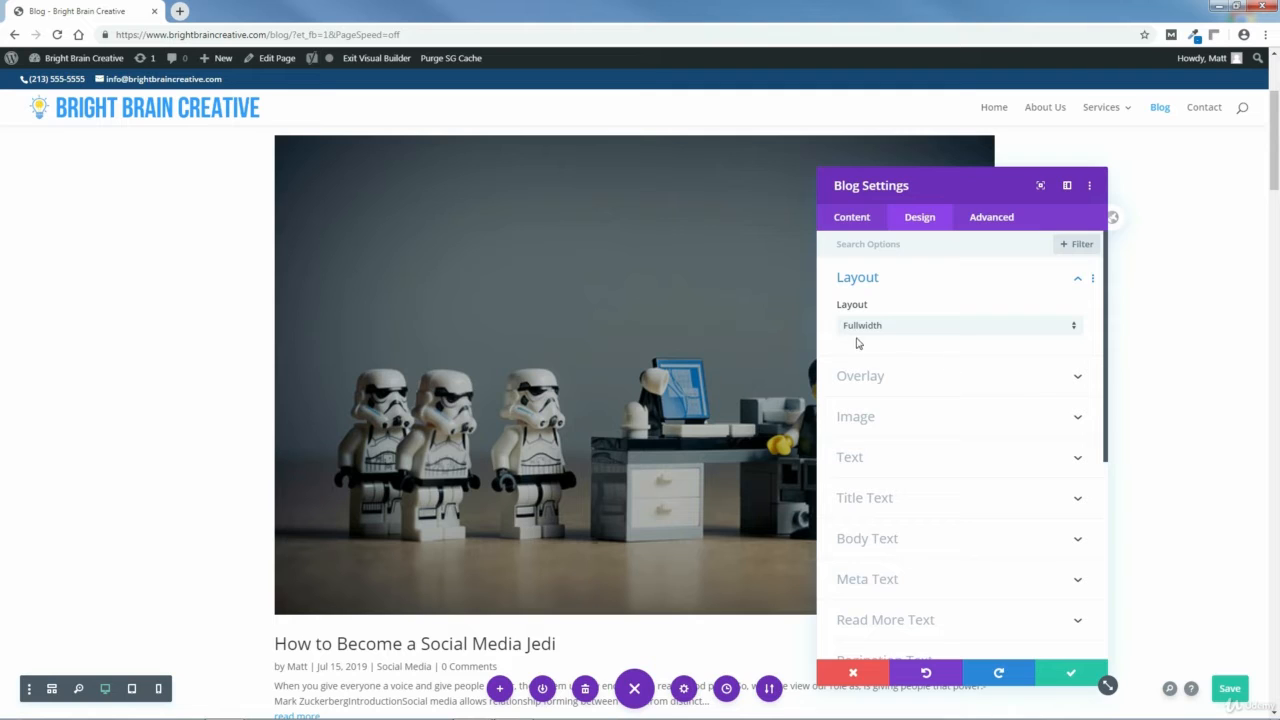
click(1064, 330)
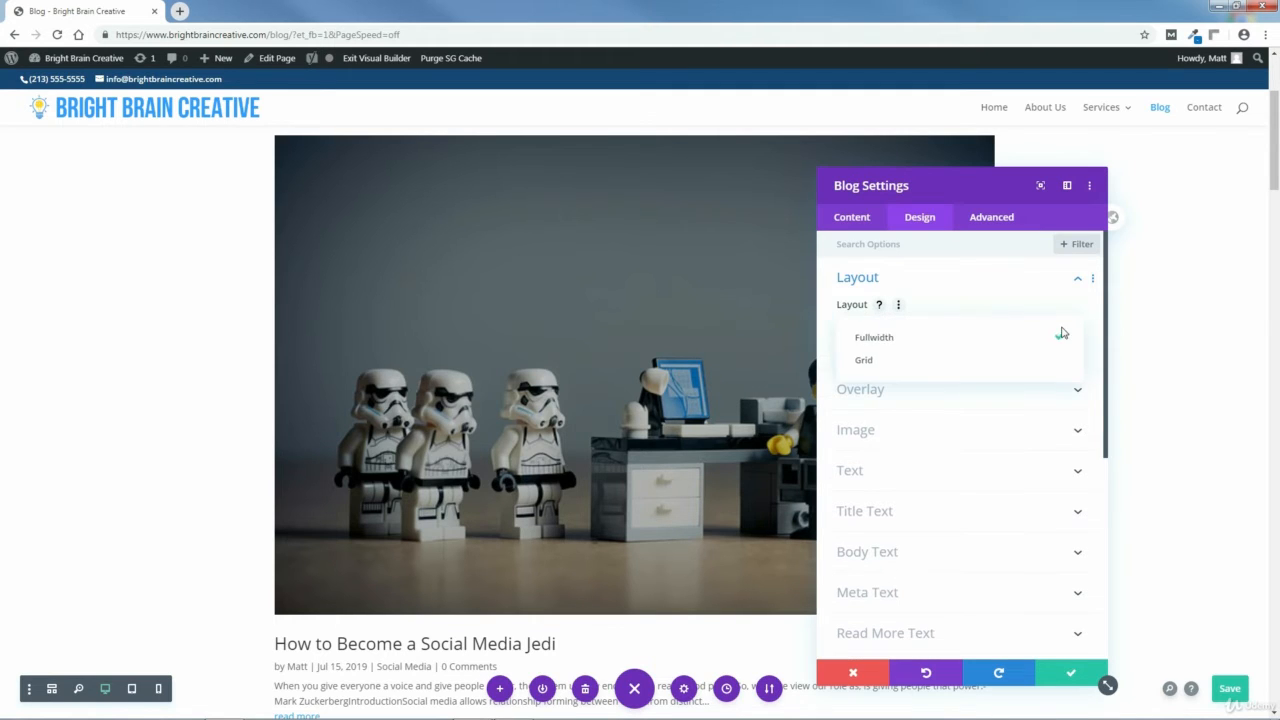
click(866, 362)
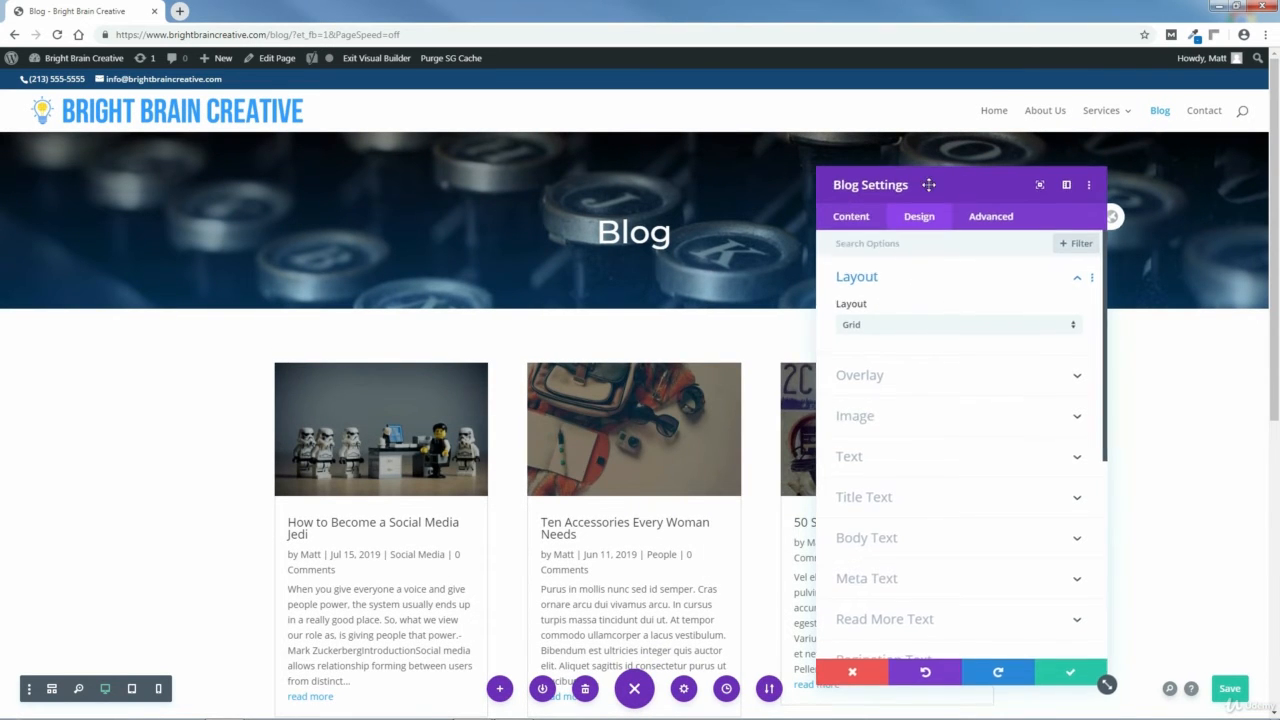
drag(929, 184, 180, 166)
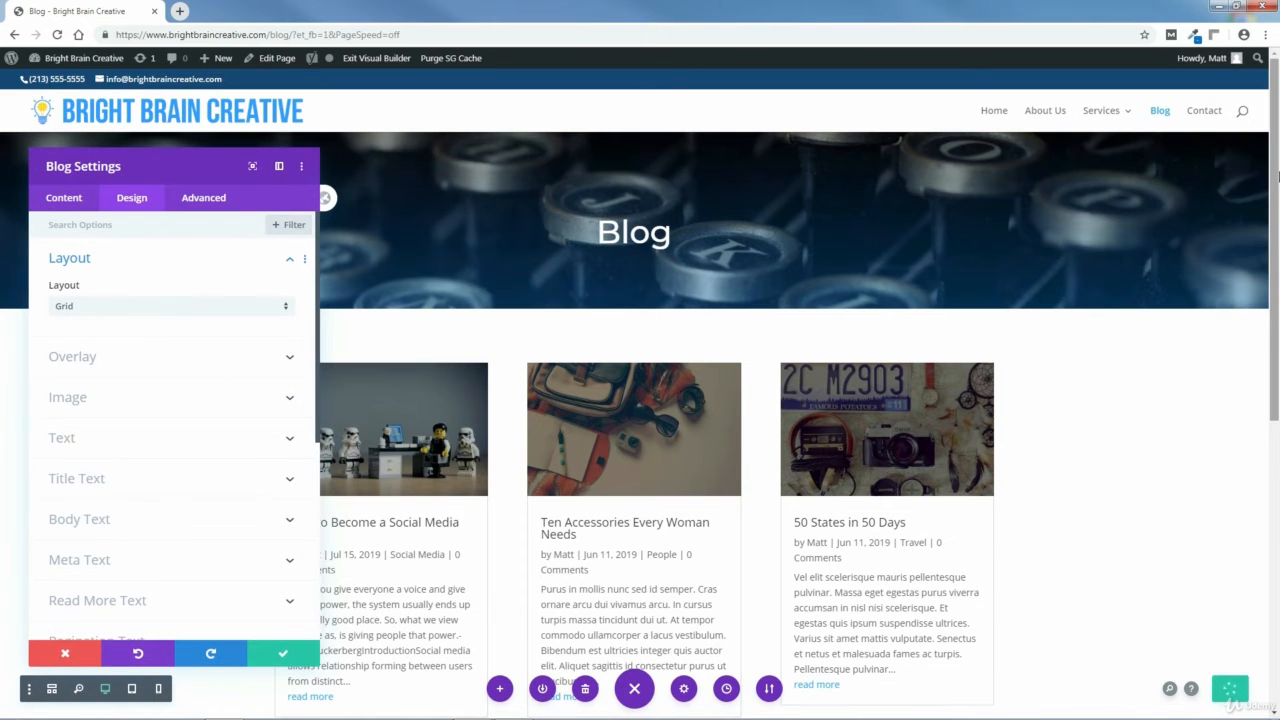
drag(1278, 176, 1278, 433)
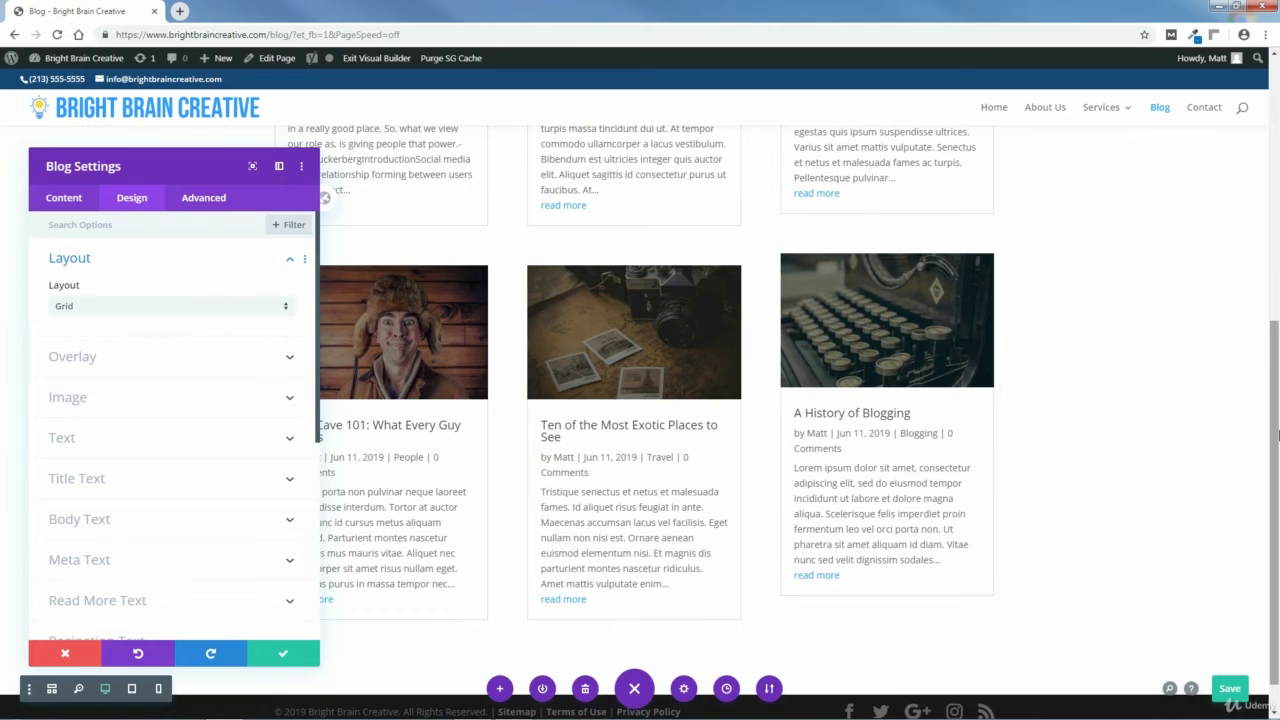
Save the Blog module's settings with the grid layout applied.
drag(1278, 435, 1278, 196)
drag(171, 158, 220, 167)
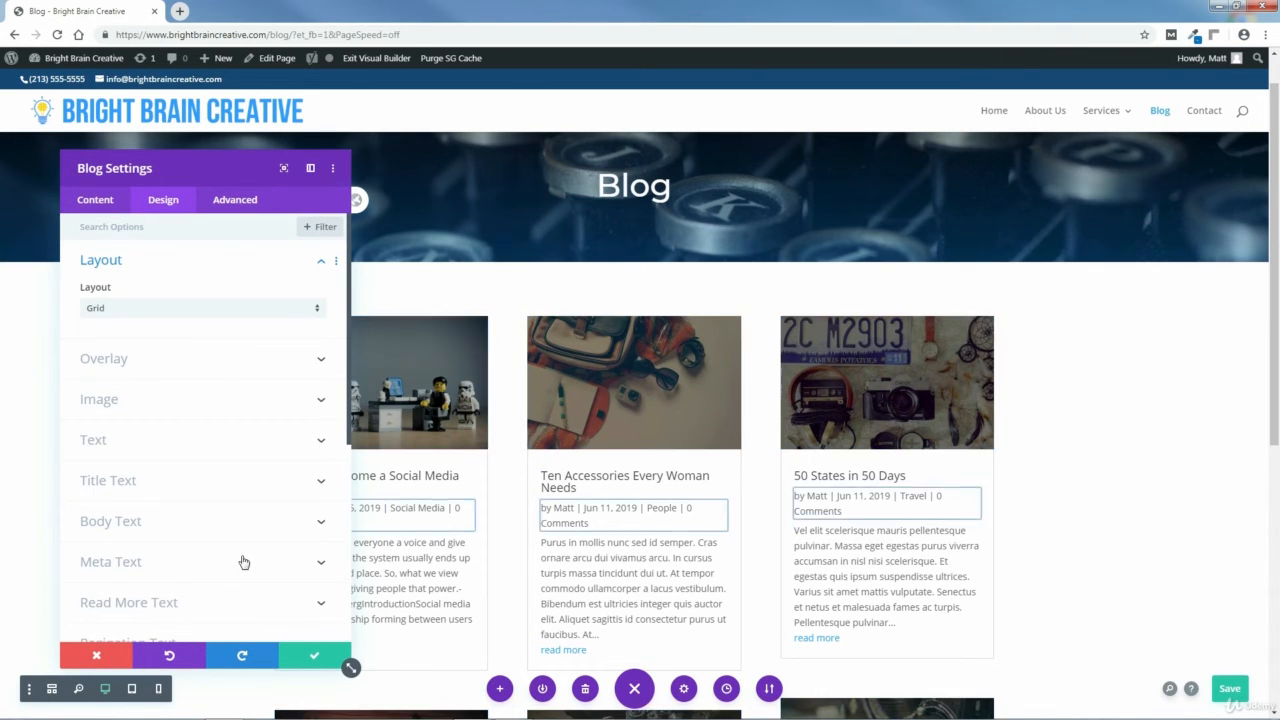
click(315, 658)
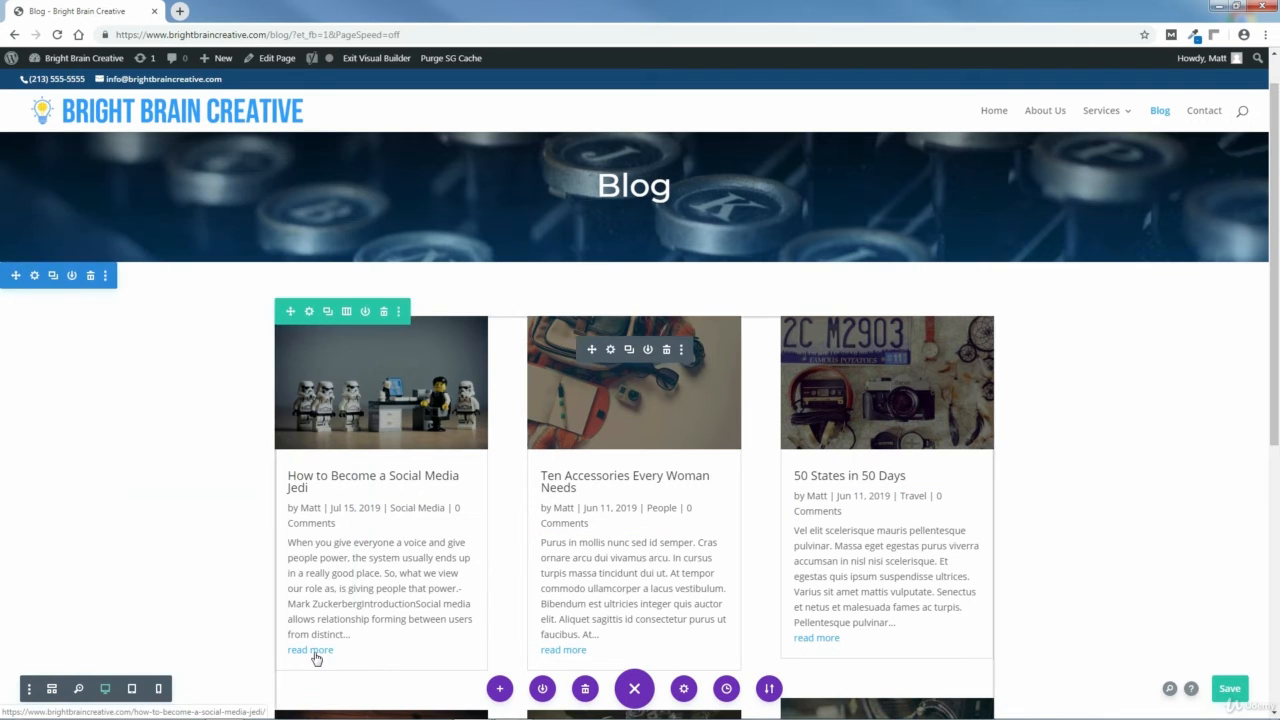
In the row's sizing settings, enable Equalize Column Heights and set the max width to 80%, then save.
click(309, 312)
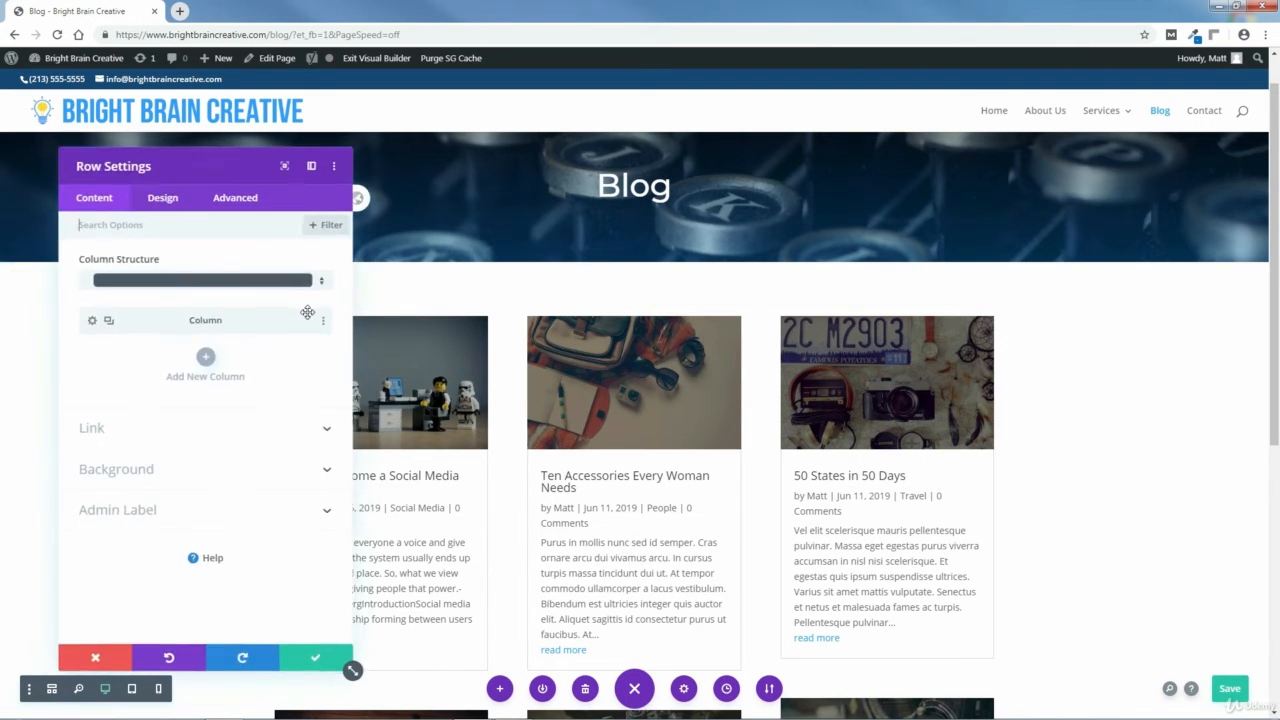
click(161, 201)
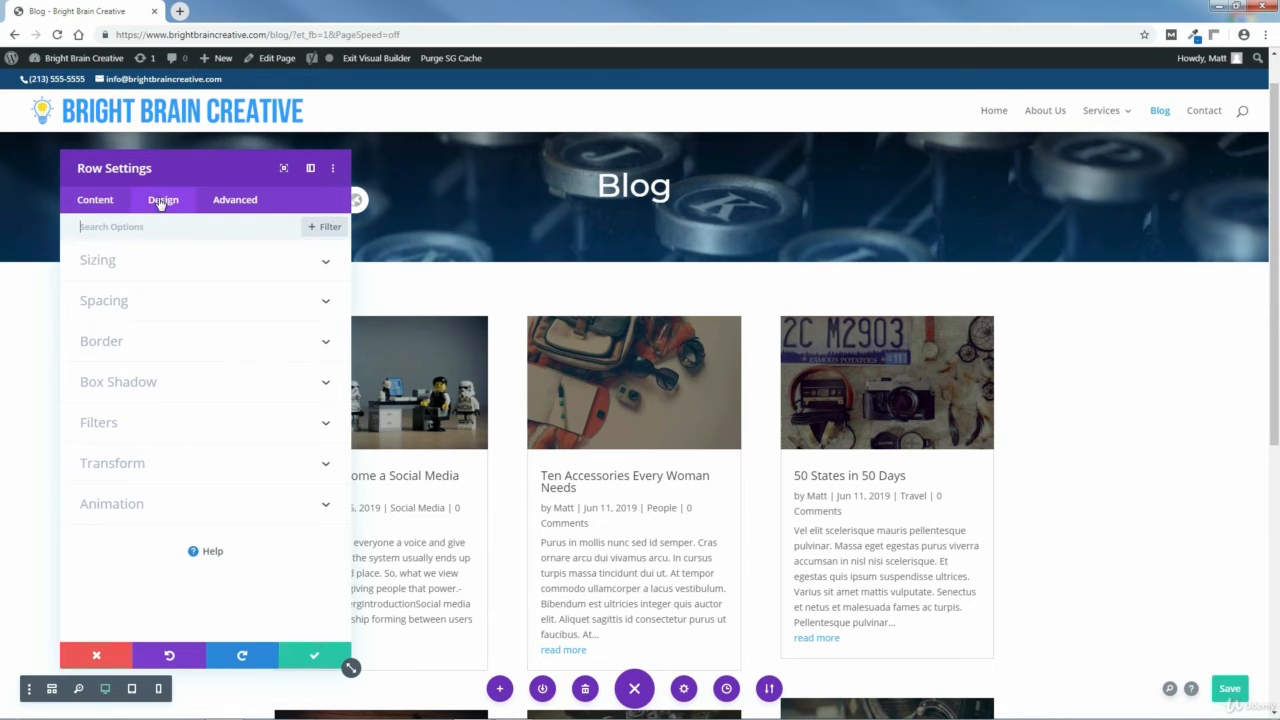
click(108, 266)
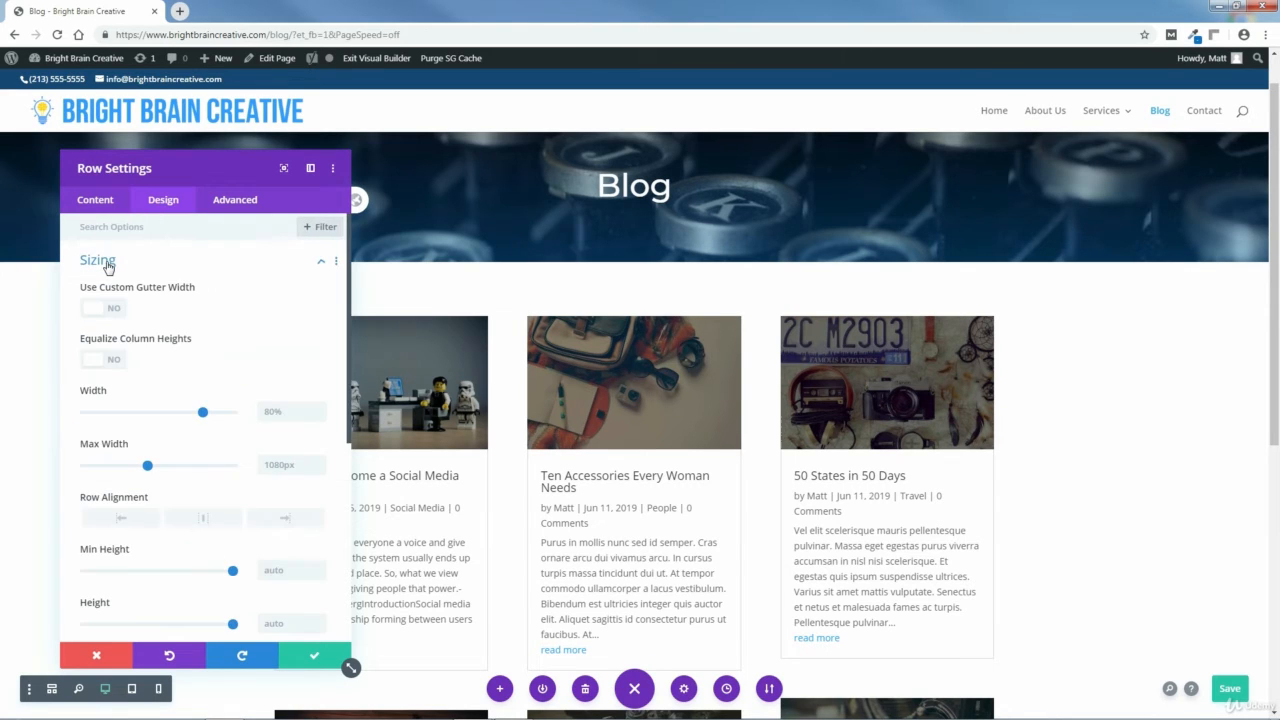
click(100, 360)
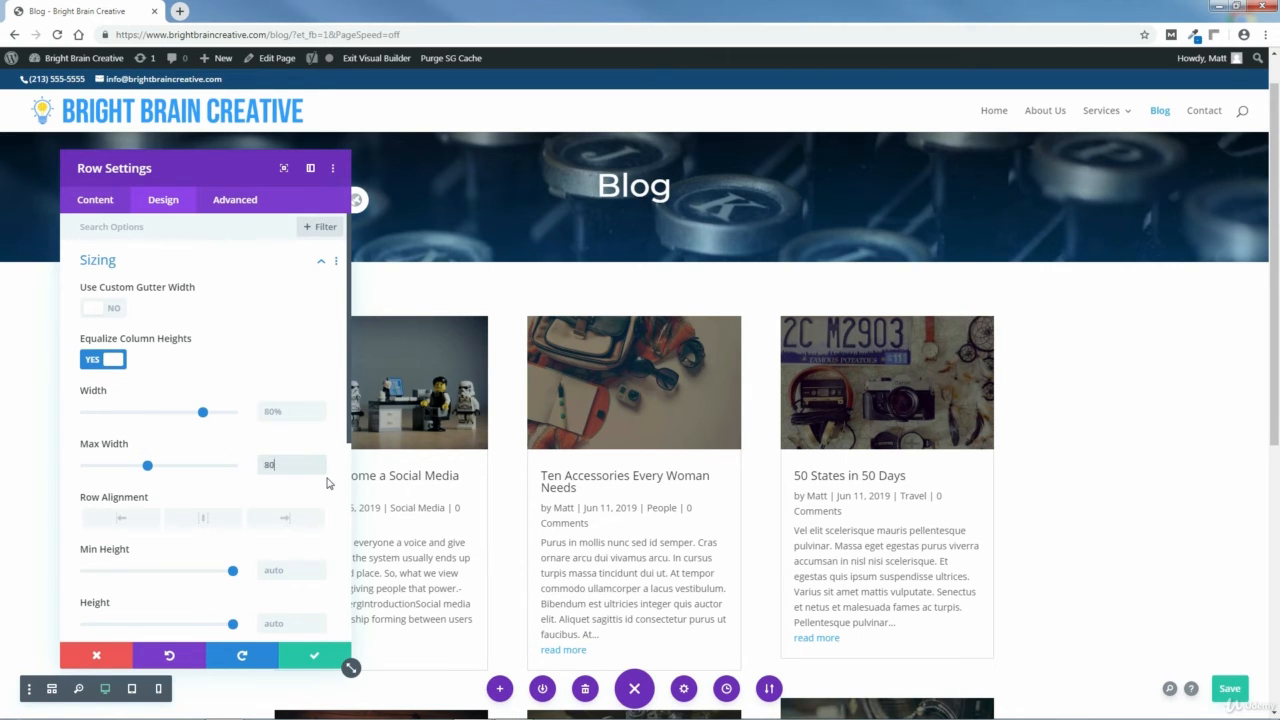
text(px)
key(BackSpace)
key(BackSpace)
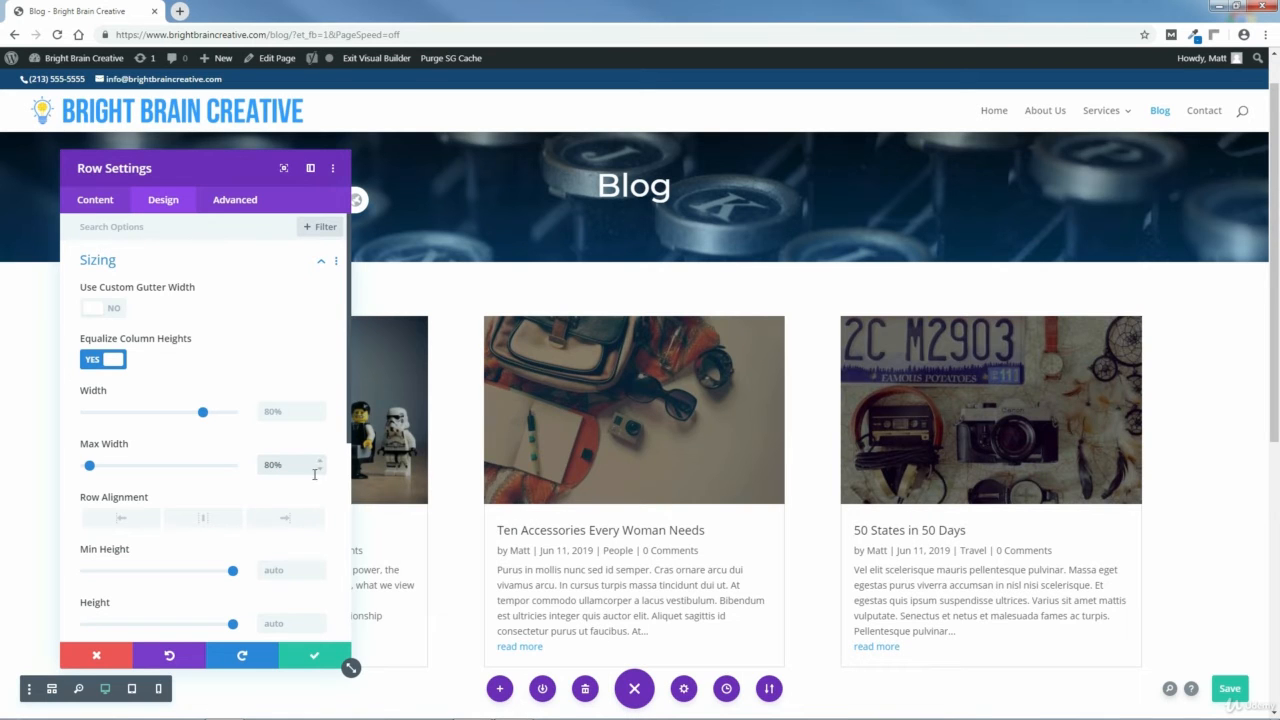
mouse_move(252, 169)
mouse_down()
mouse_move(226, 171)
mouse_move(249, 167)
mouse_up()
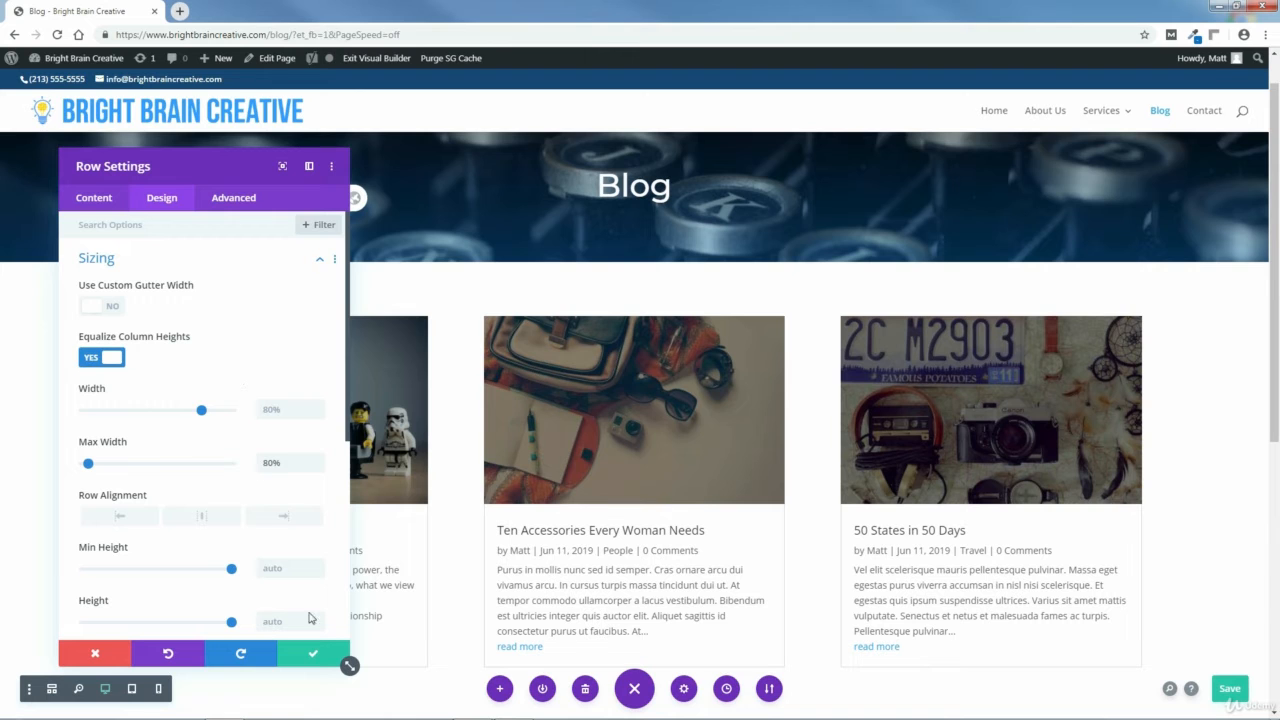
click(312, 656)
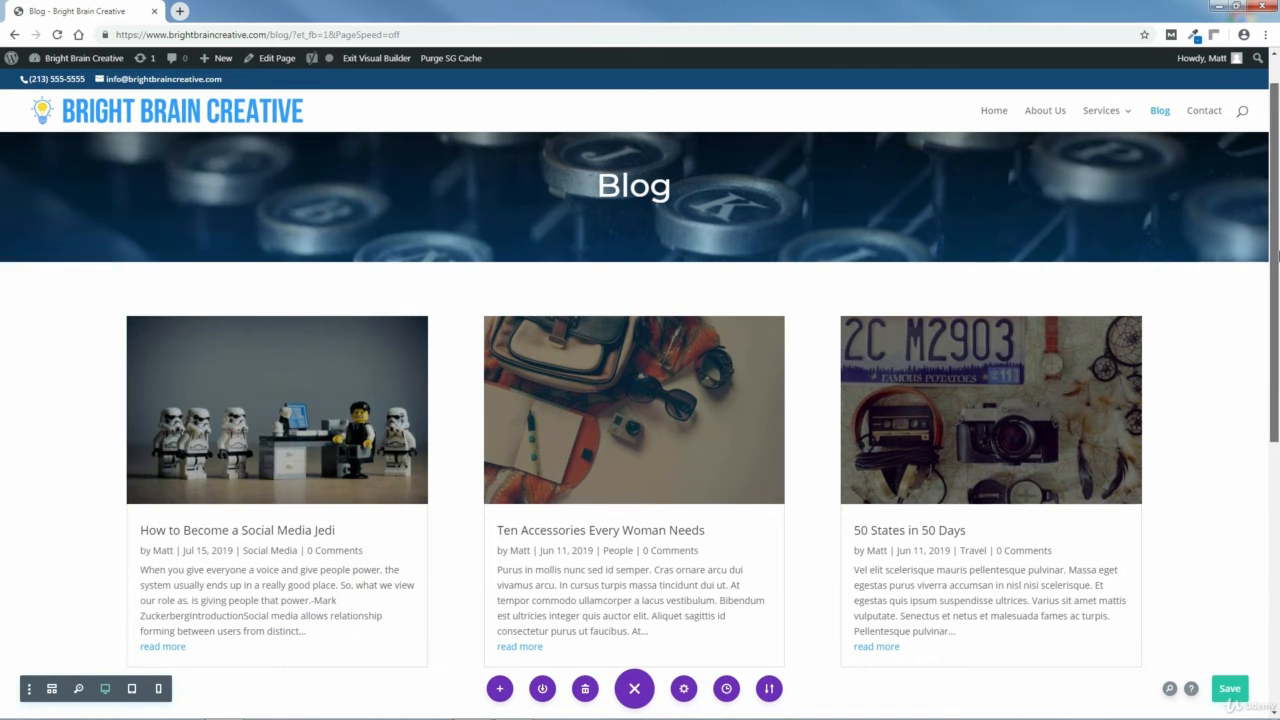
Save the page.
drag(1276, 262, 1277, 315)
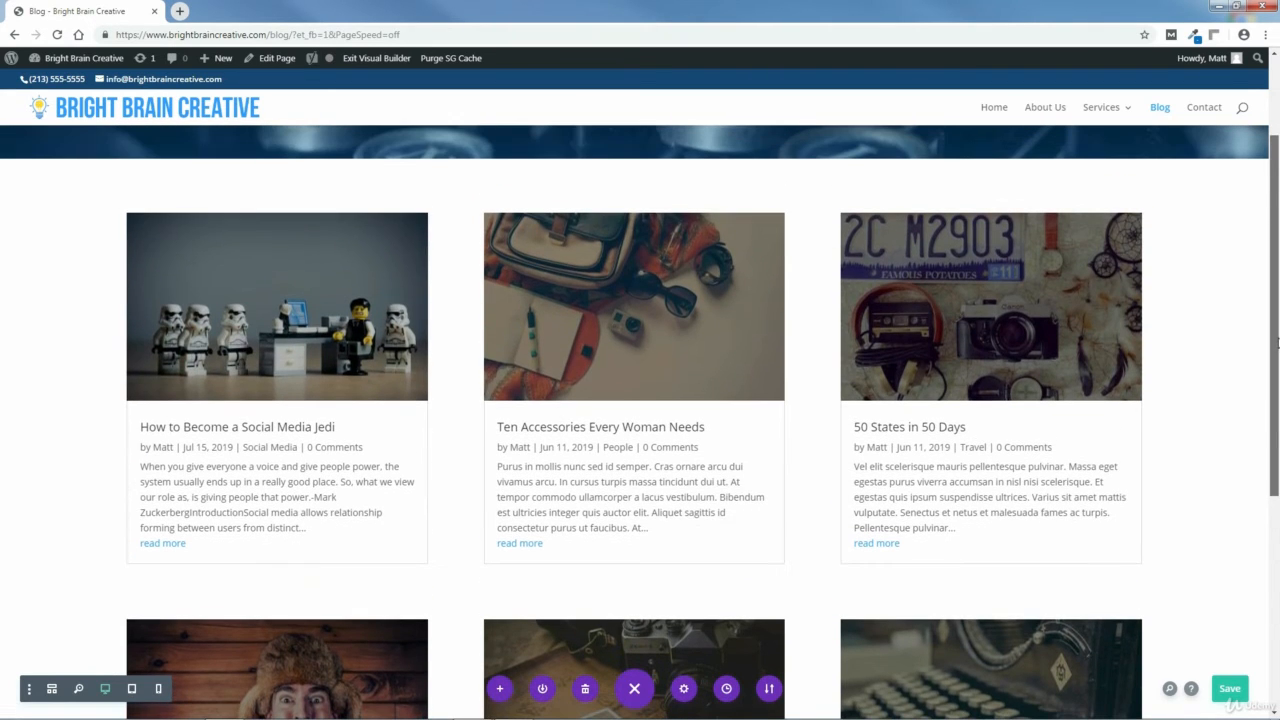
drag(1277, 448, 1277, 400)
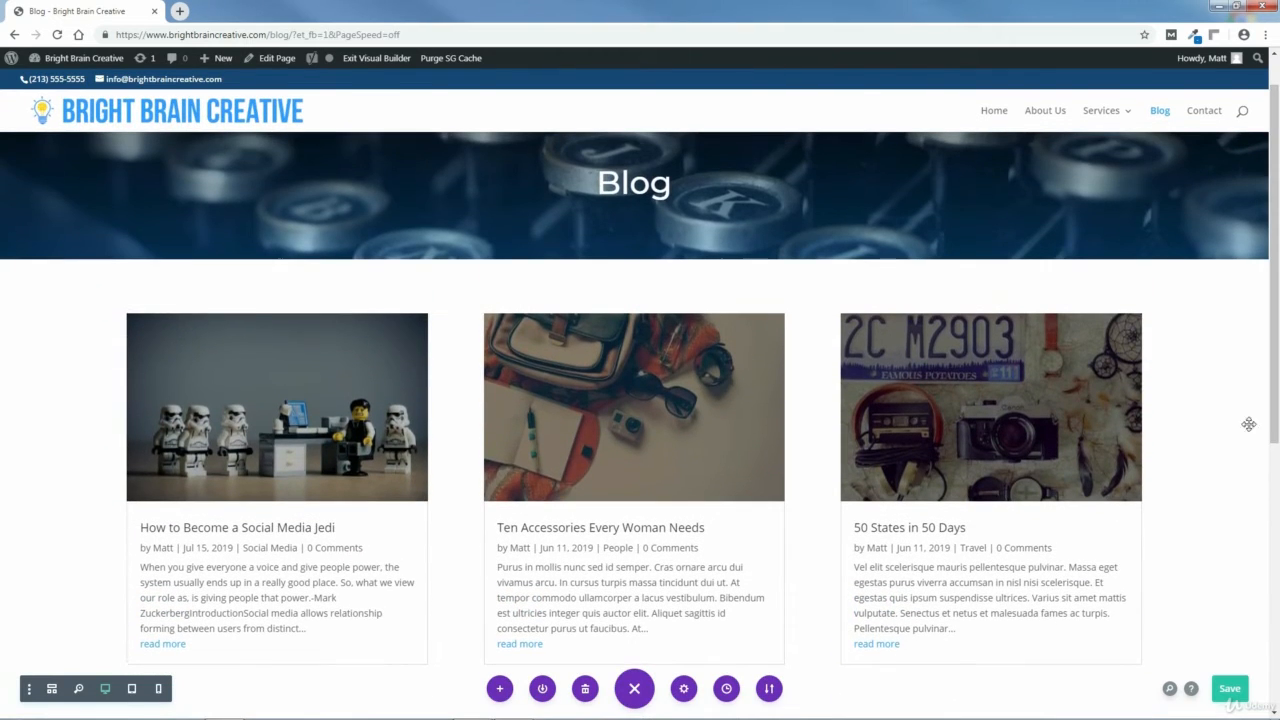
click(1232, 690)
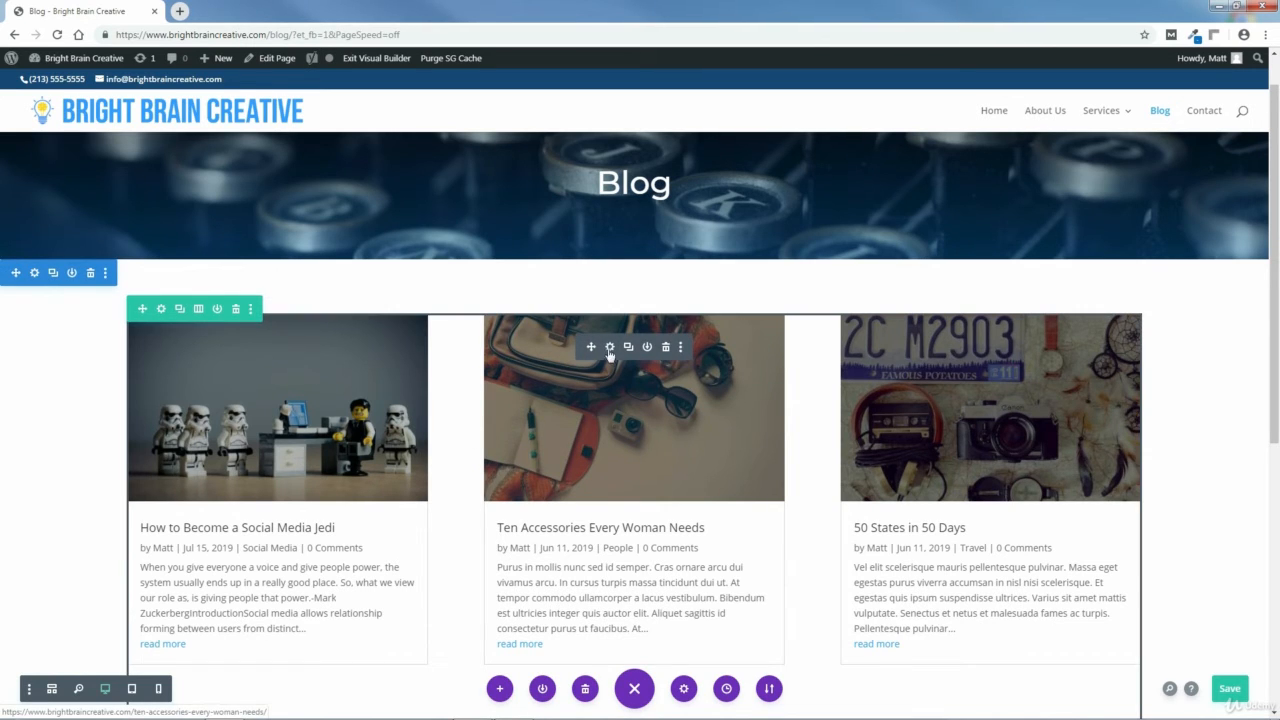
Turn on the Featured Image Overlay in the Blog module's design settings.
click(609, 348)
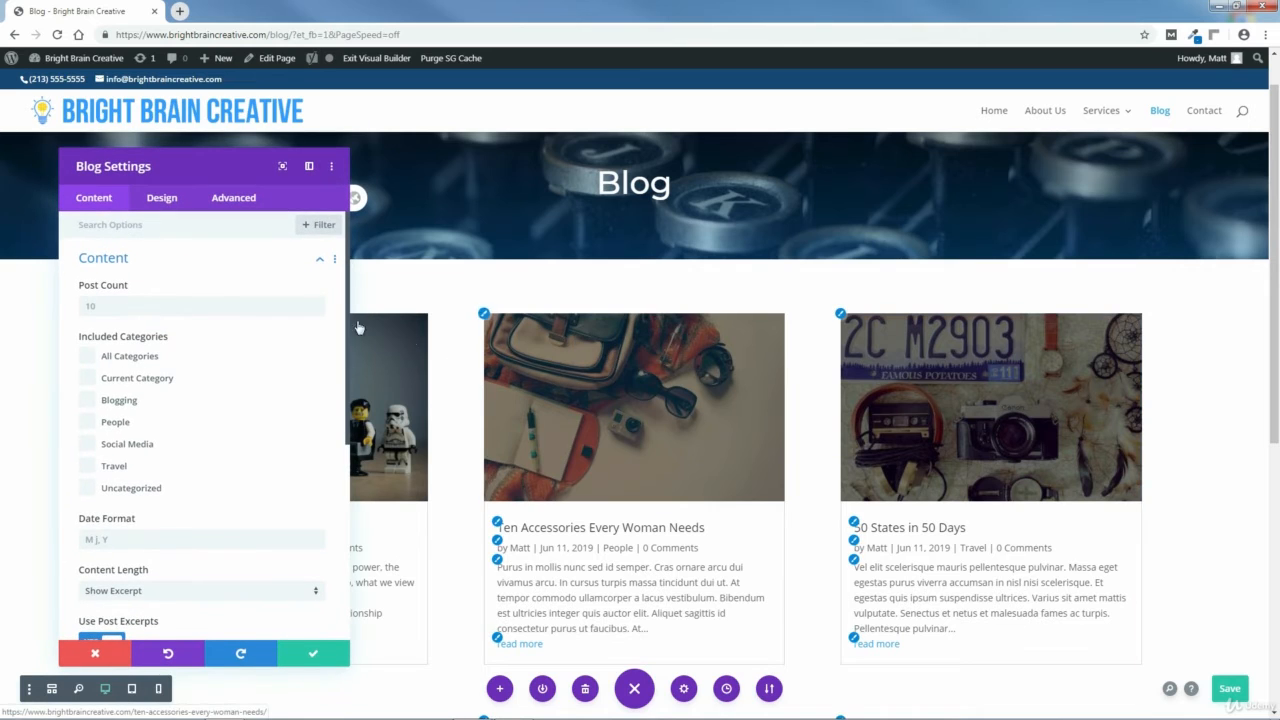
drag(214, 166, 166, 140)
scroll(1275, 243, down, 1)
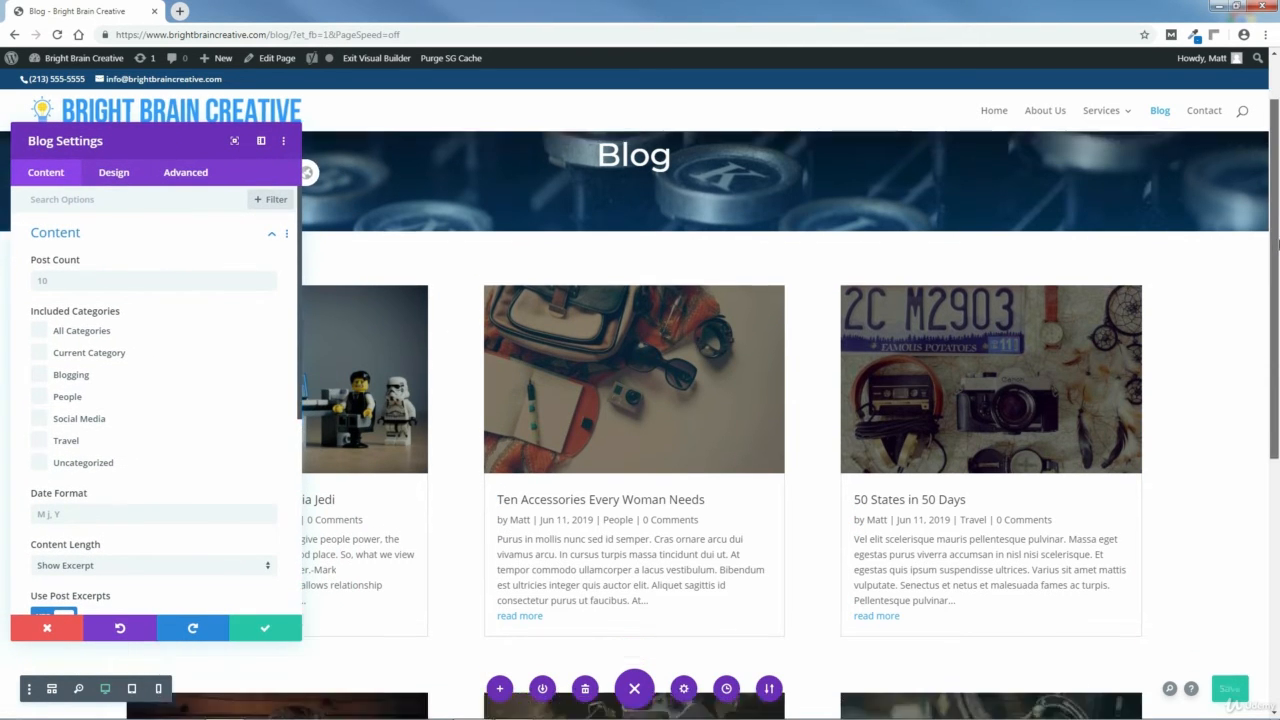
scroll(1275, 243, down, 2)
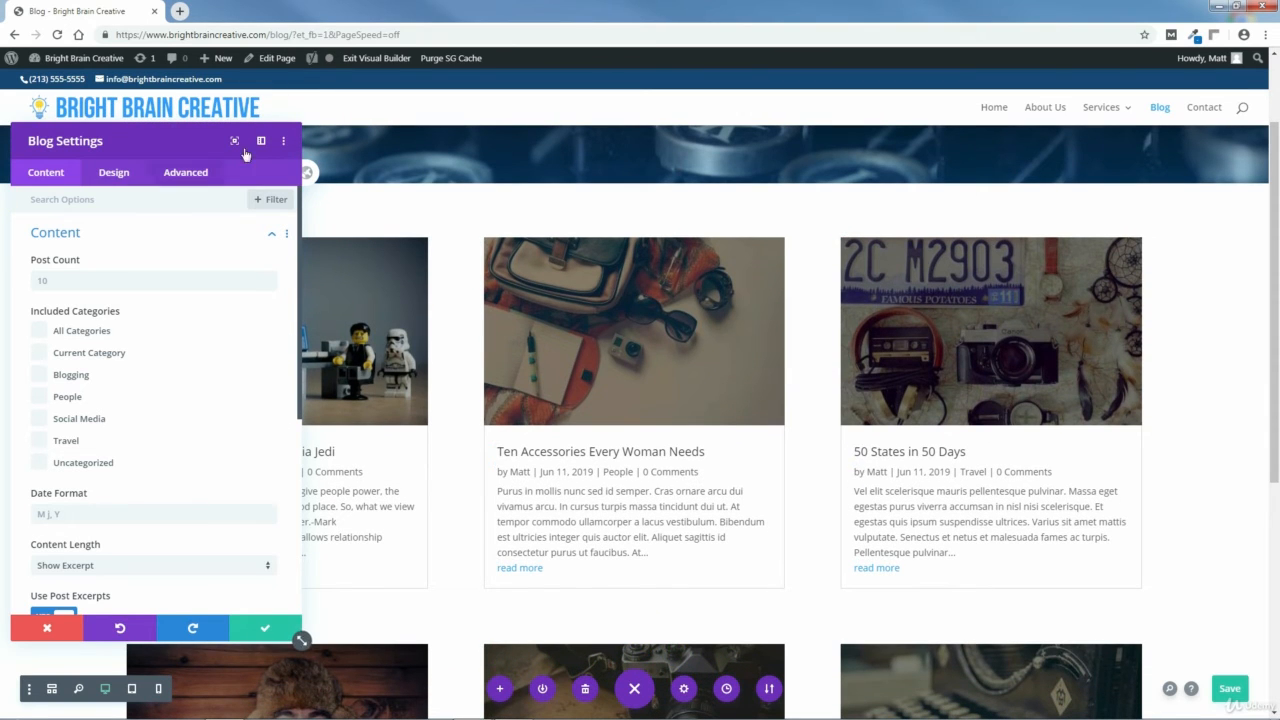
click(261, 142)
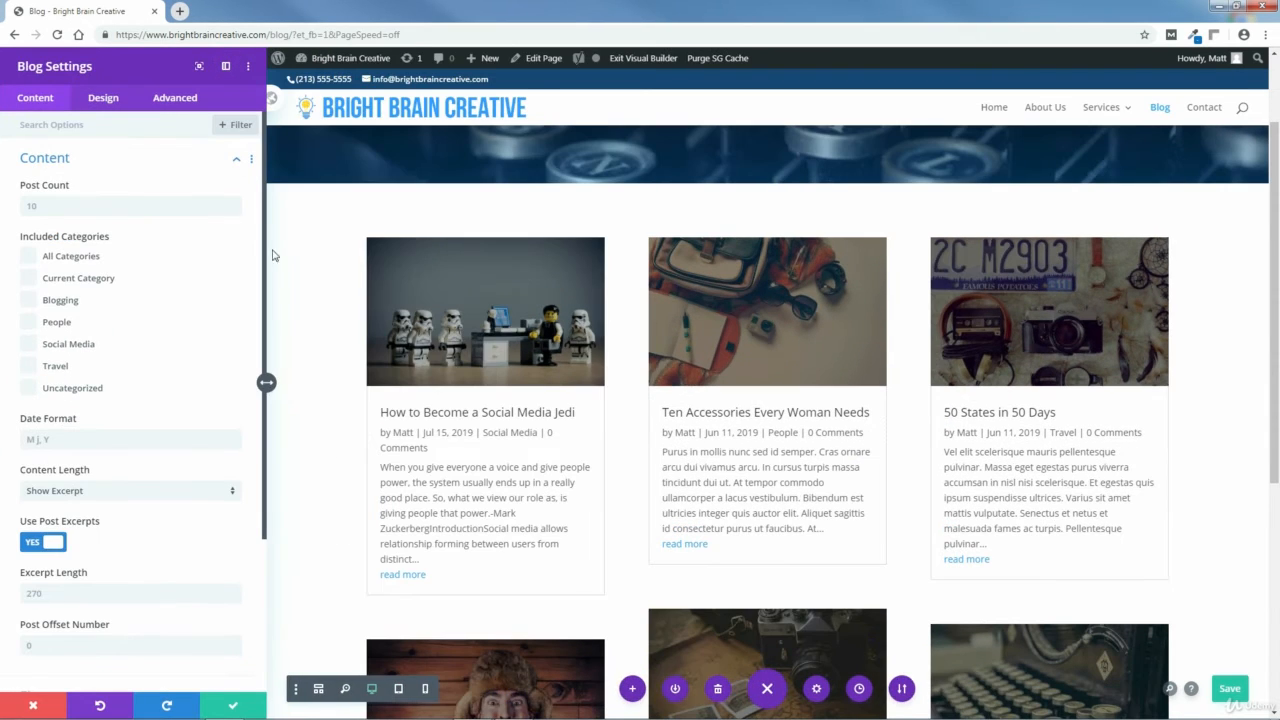
click(100, 98)
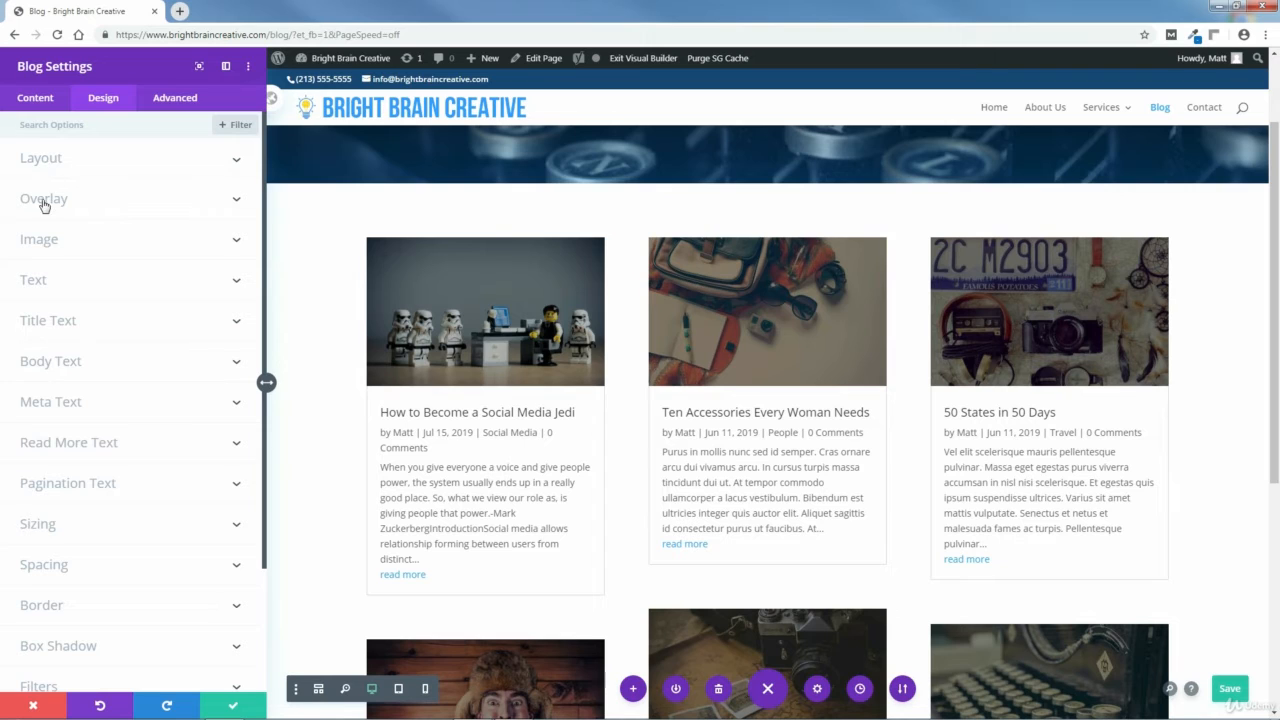
click(43, 205)
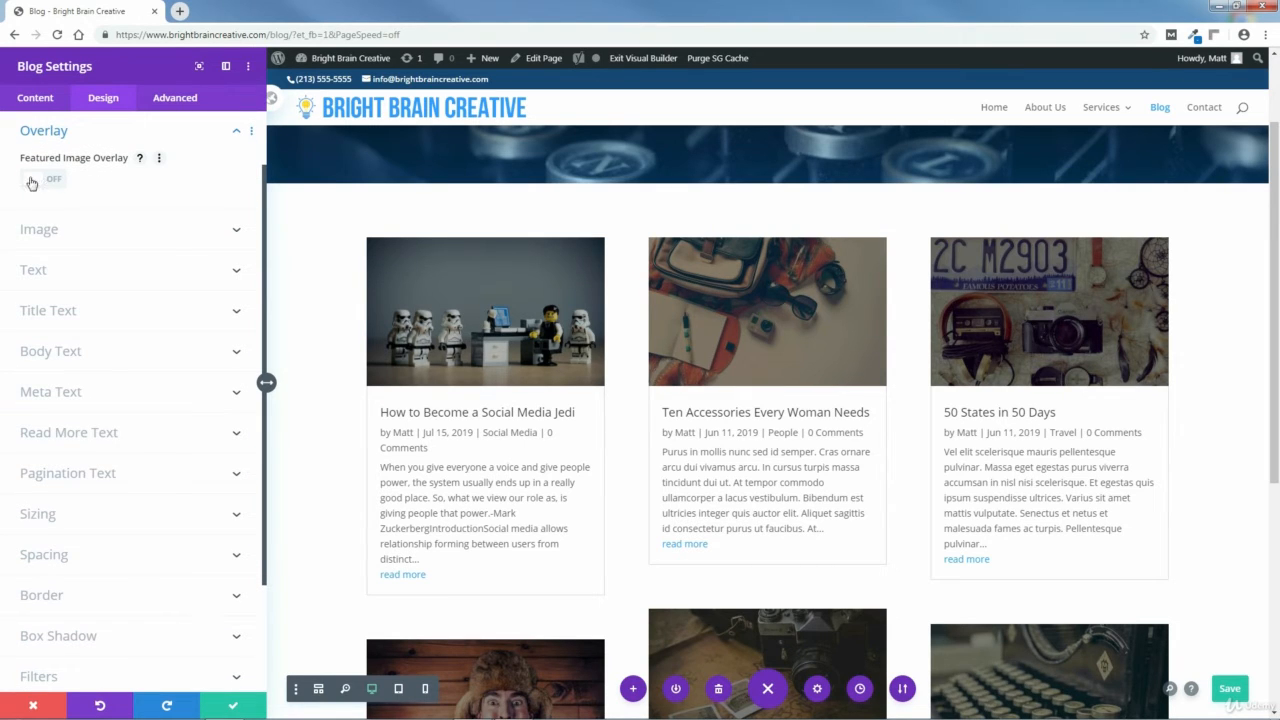
click(34, 182)
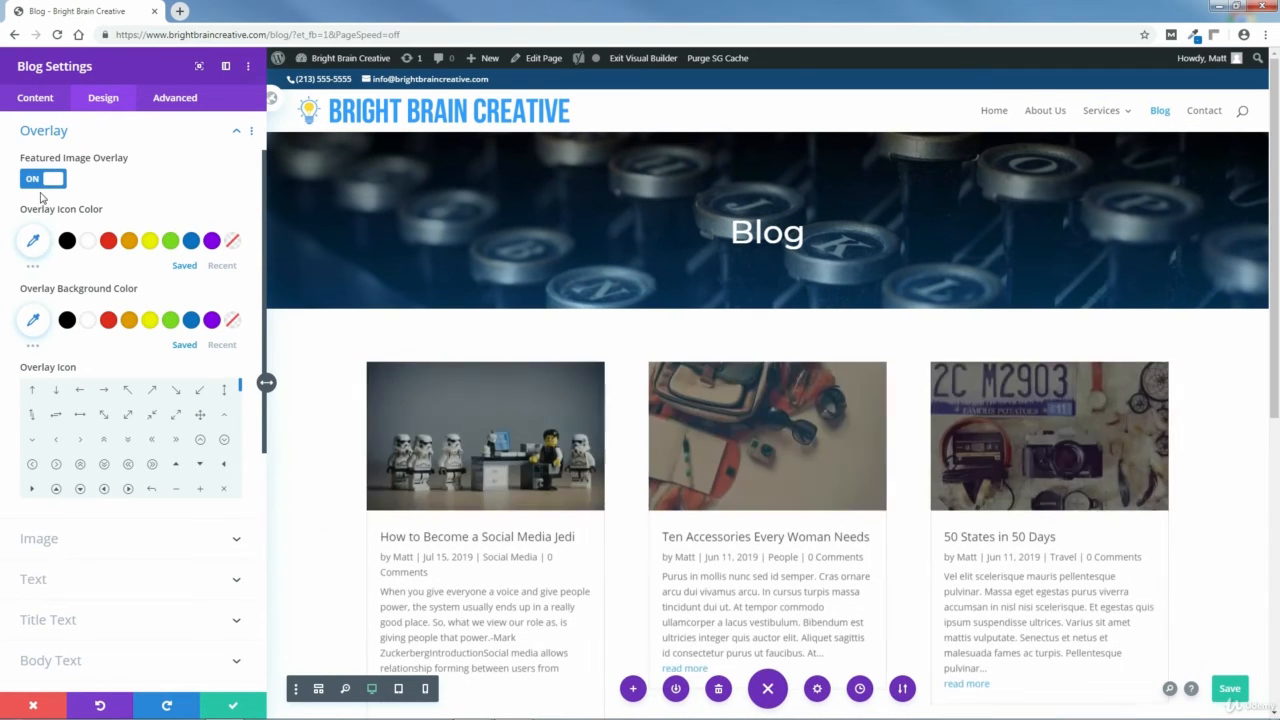
Open Other Colors.txt from the Bright Brain Creative Website's PAGES > BLOG PAGE > COLORS folder.
scroll(1187, 220, down, 2)
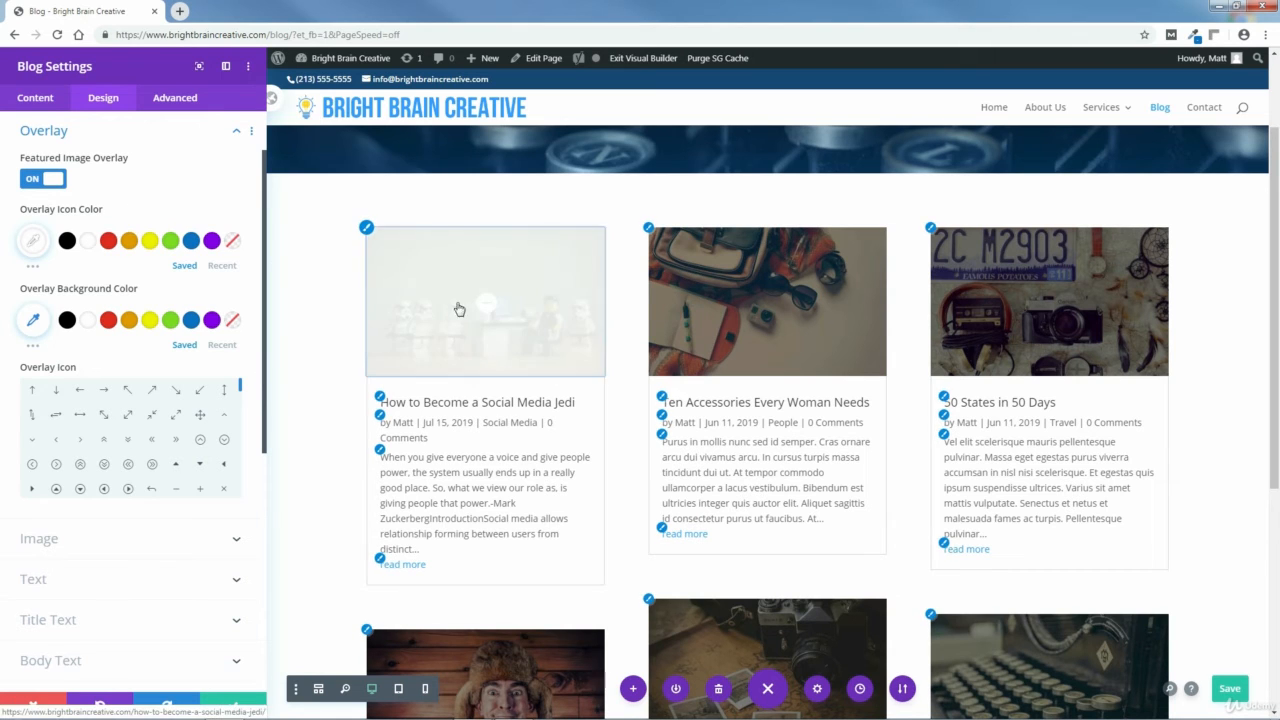
click(33, 322)
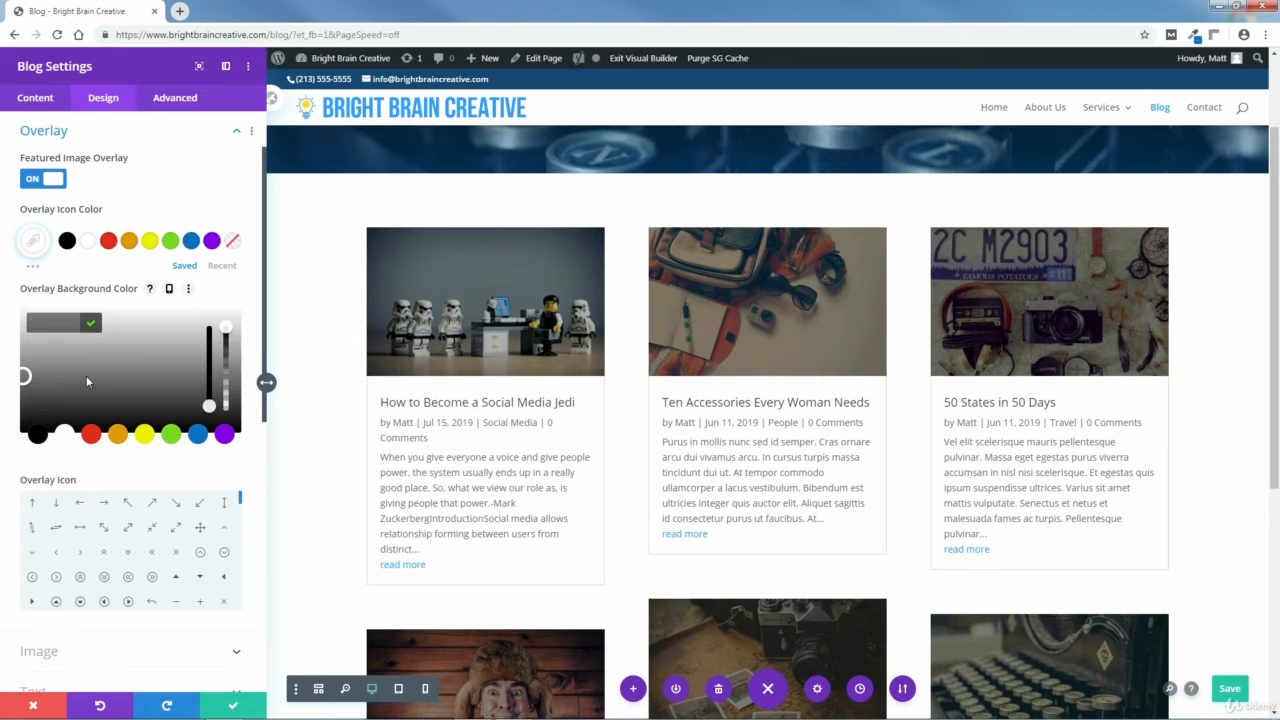
mouse_move(226, 712)
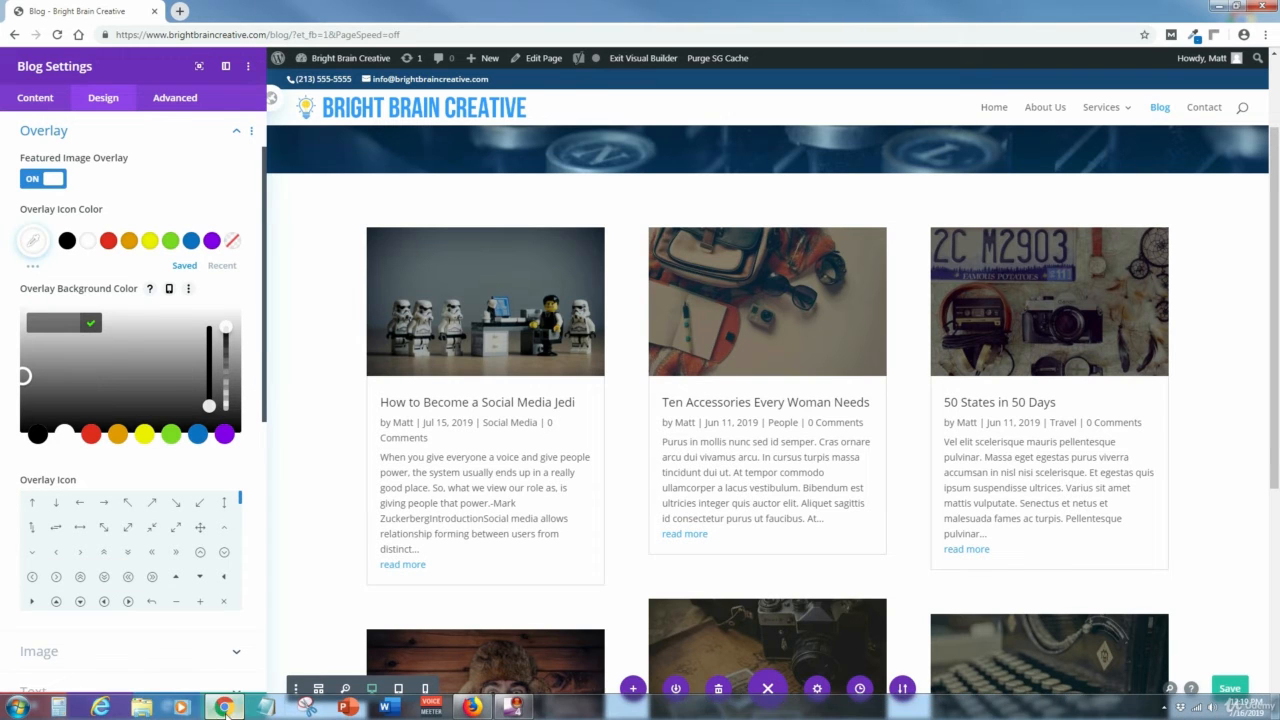
click(141, 707)
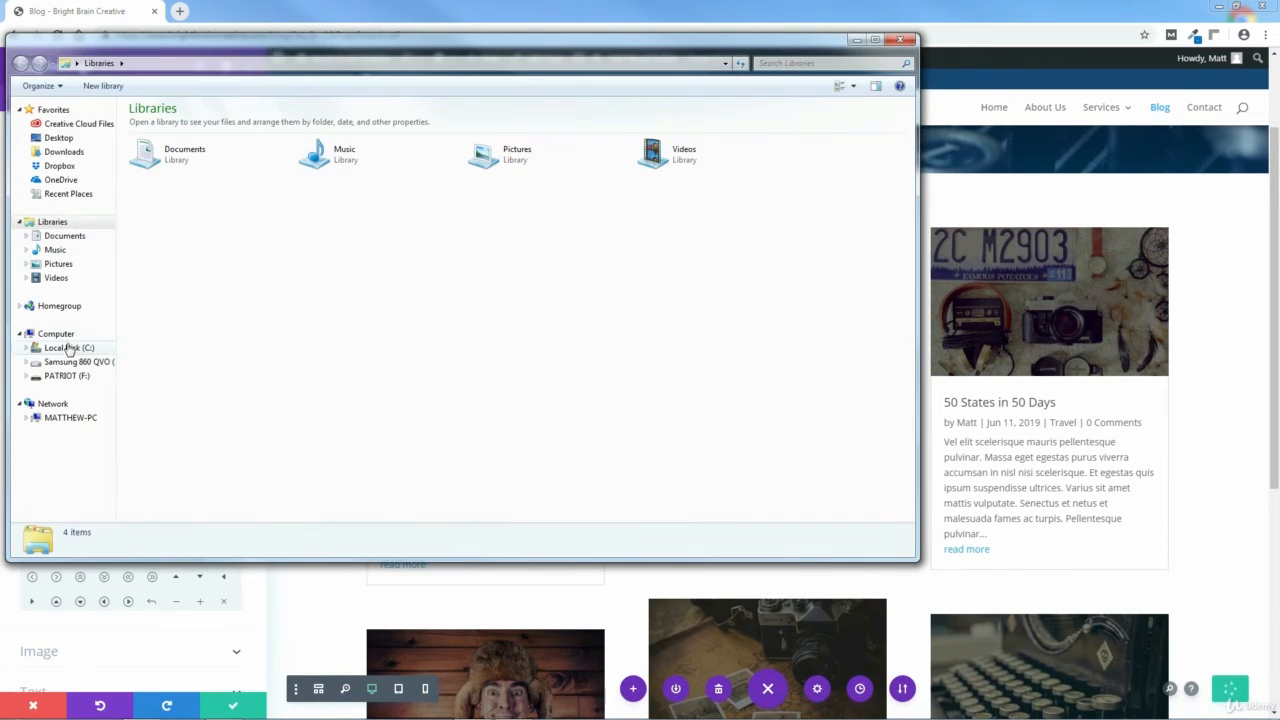
click(69, 347)
double_click(180, 139)
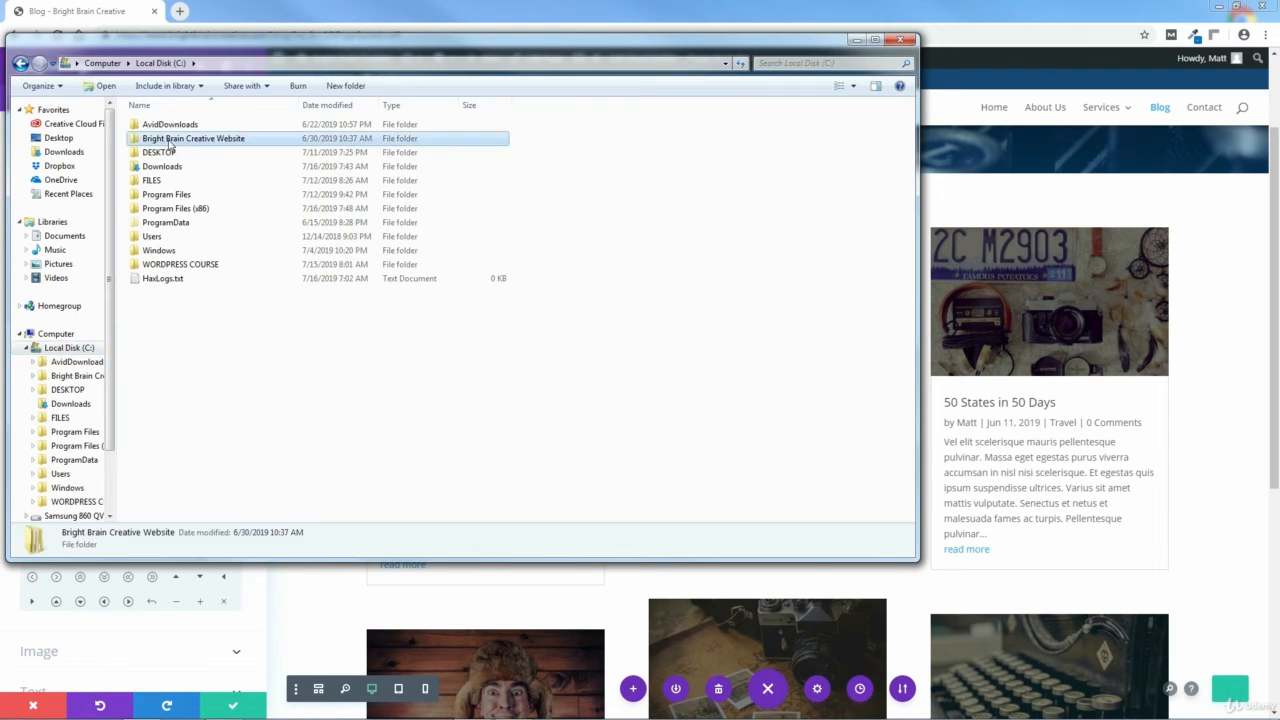
drag(238, 44, 585, 99)
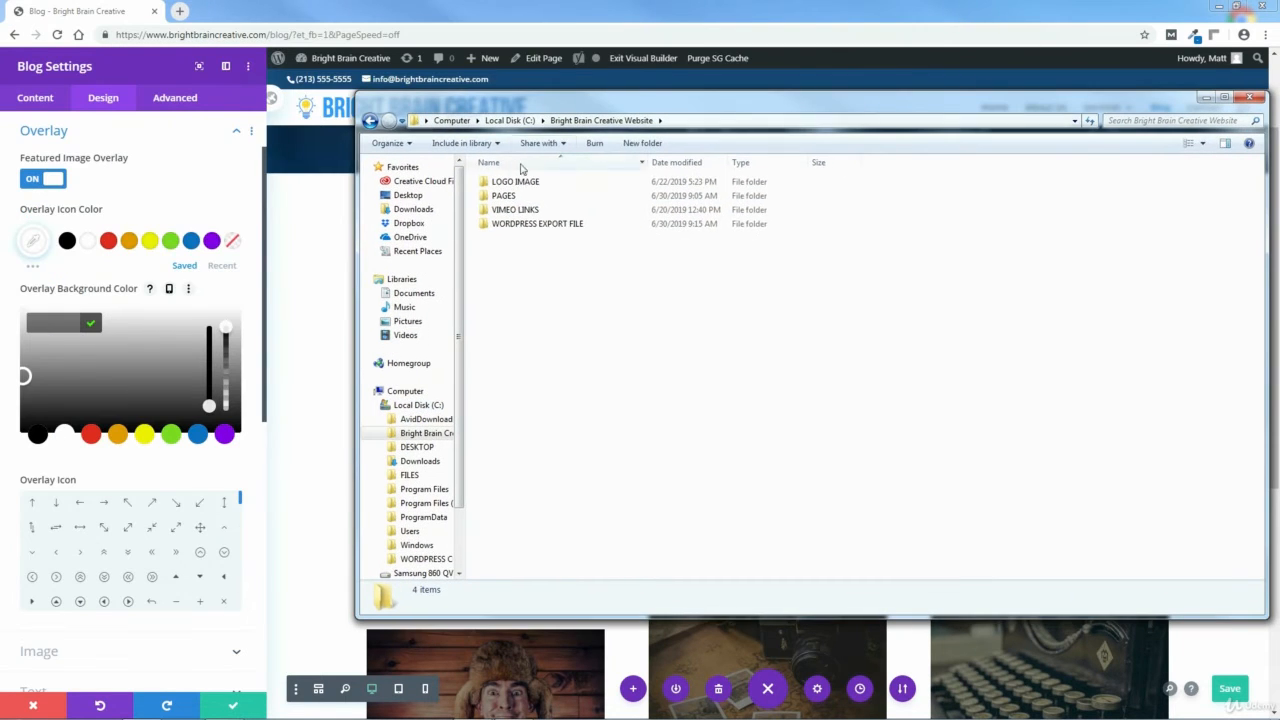
double_click(504, 195)
double_click(512, 237)
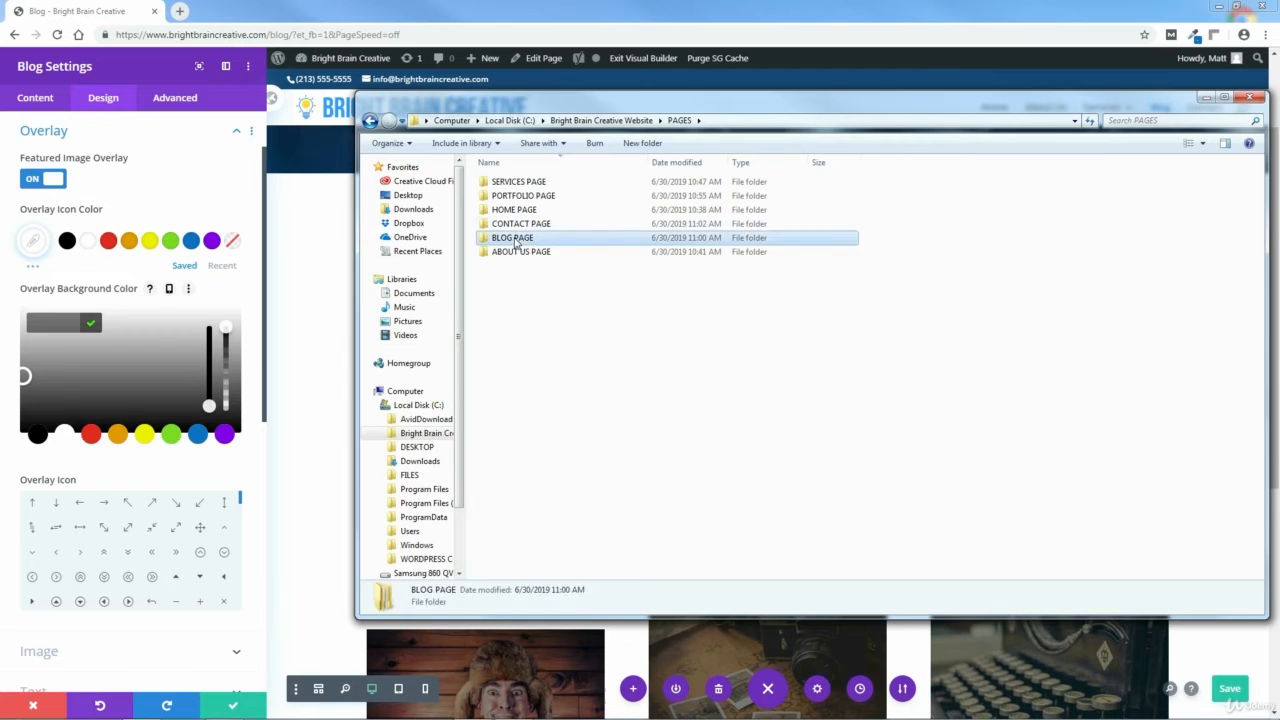
double_click(509, 195)
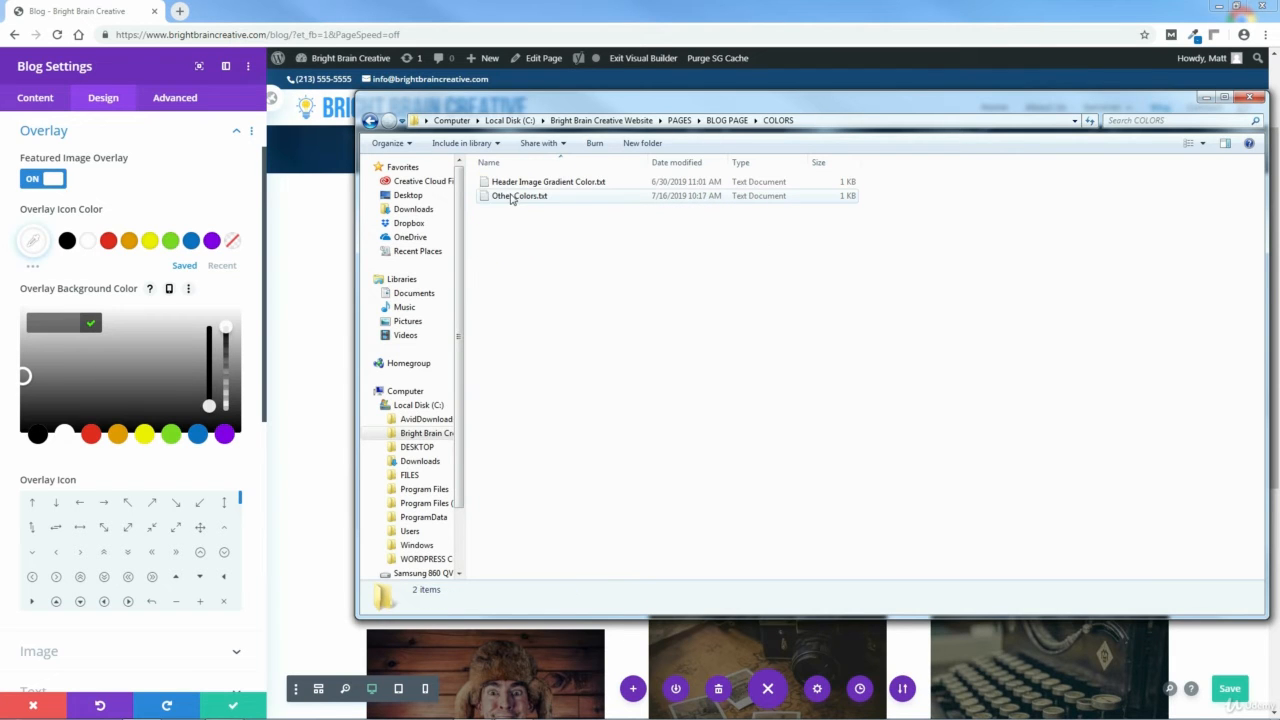
double_click(516, 197)
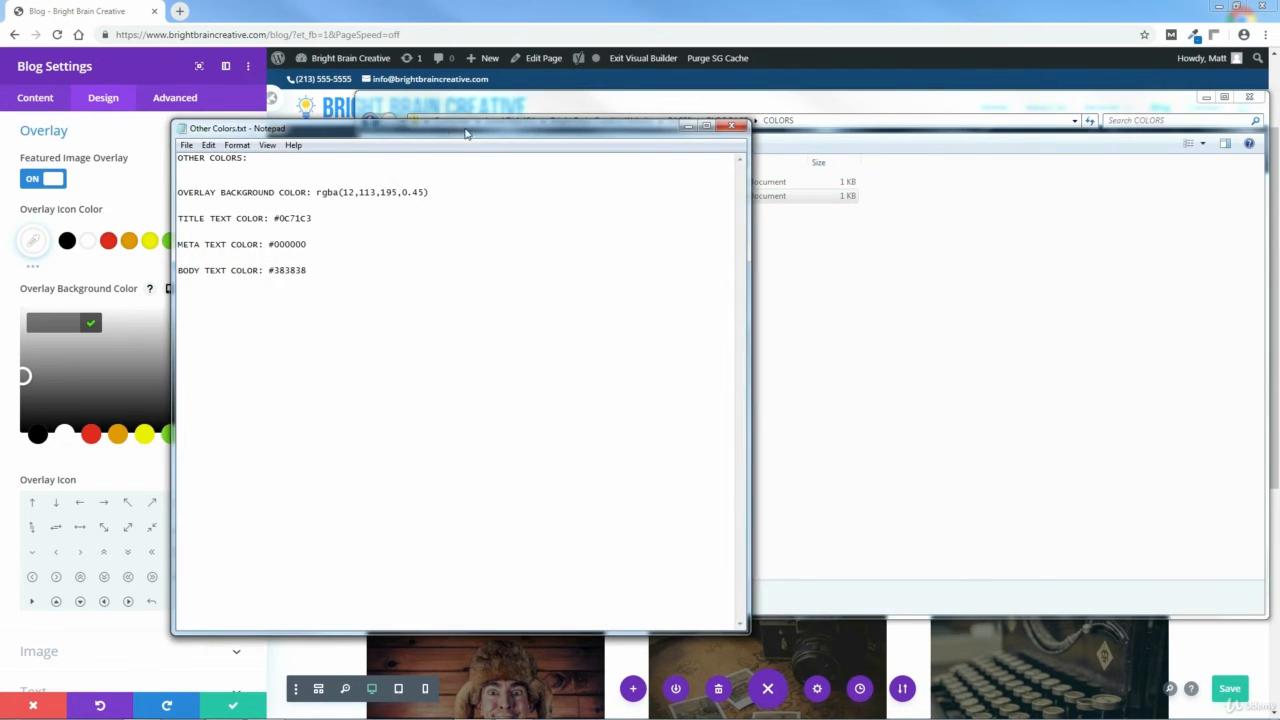
drag(465, 133, 733, 154)
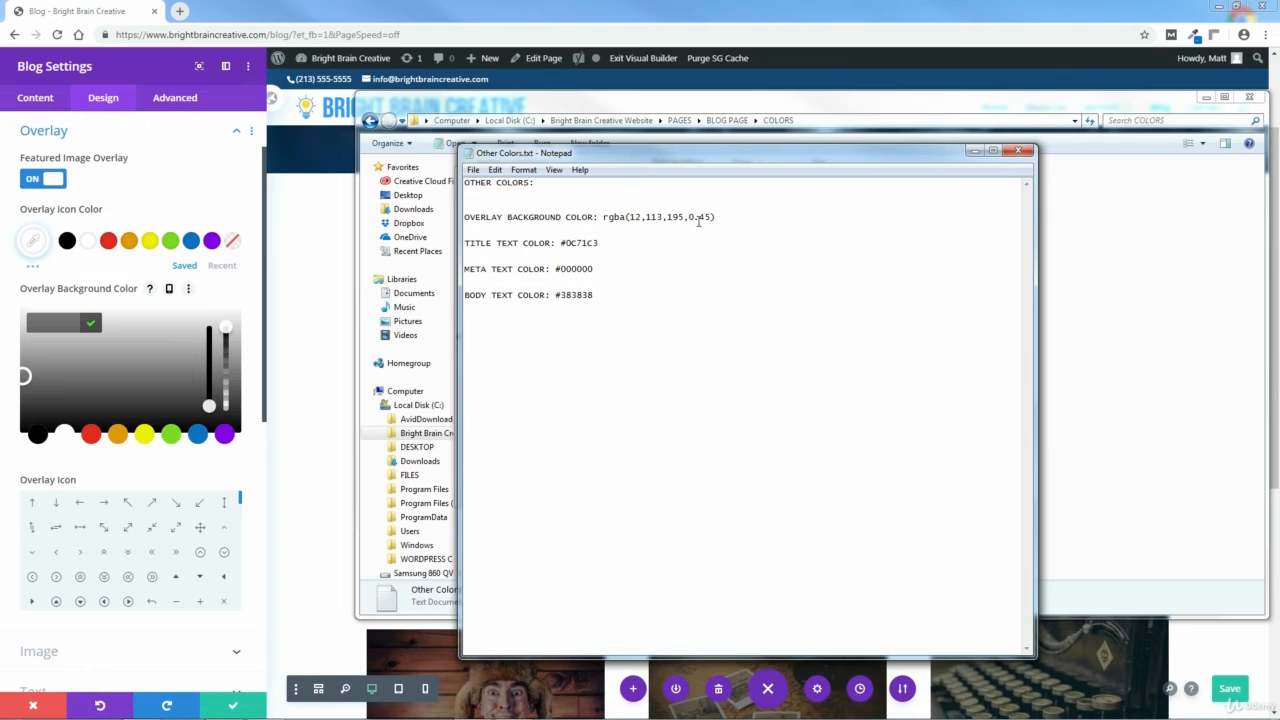
Copy the overlay background color value rgba(12,113,195,0.45) and close the text file and folder window.
drag(717, 218, 656, 218)
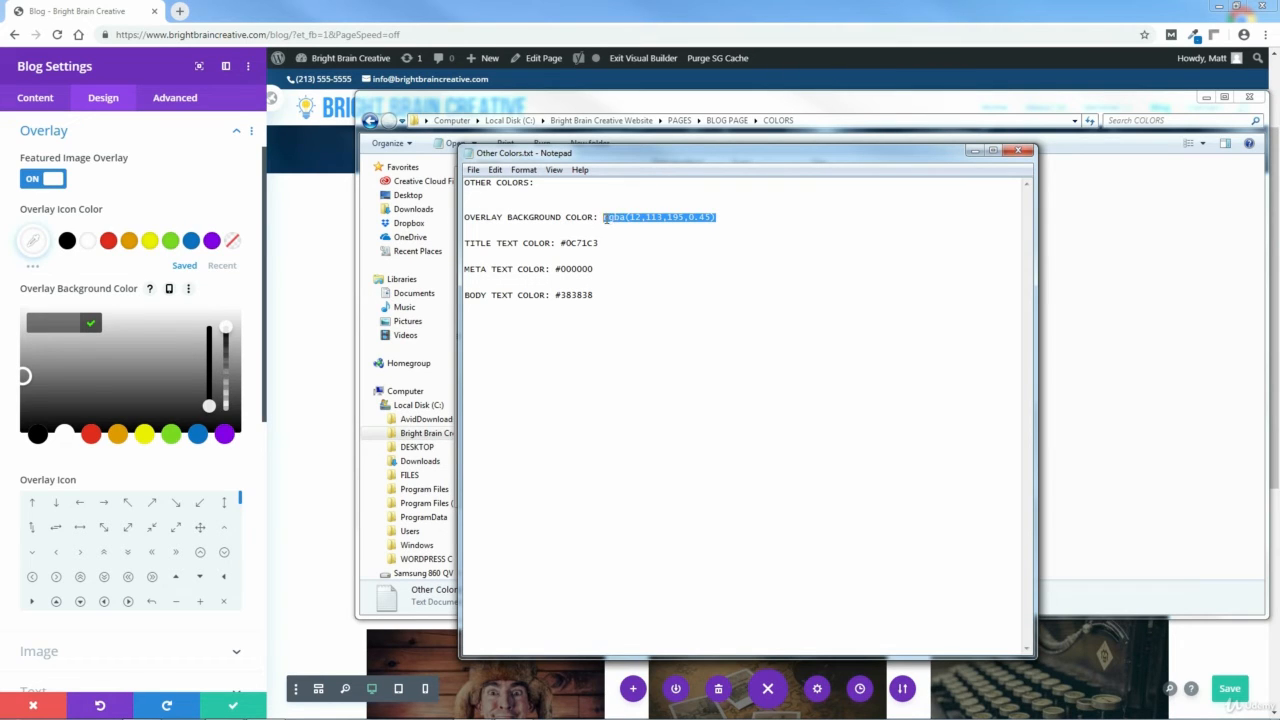
right_click(629, 220)
click(680, 268)
click(1018, 151)
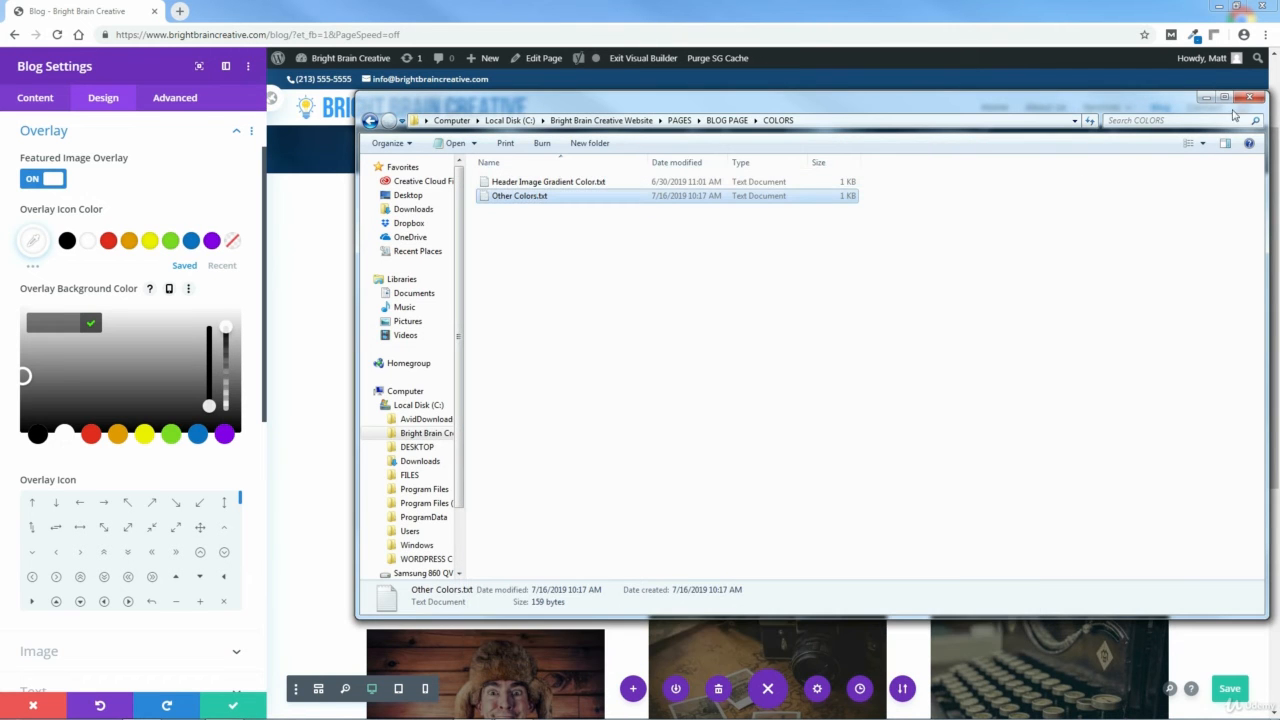
click(1249, 97)
Paste rgba(12,113,195,0.45) as the Blog module's overlay background color and confirm it.
right_click(58, 322)
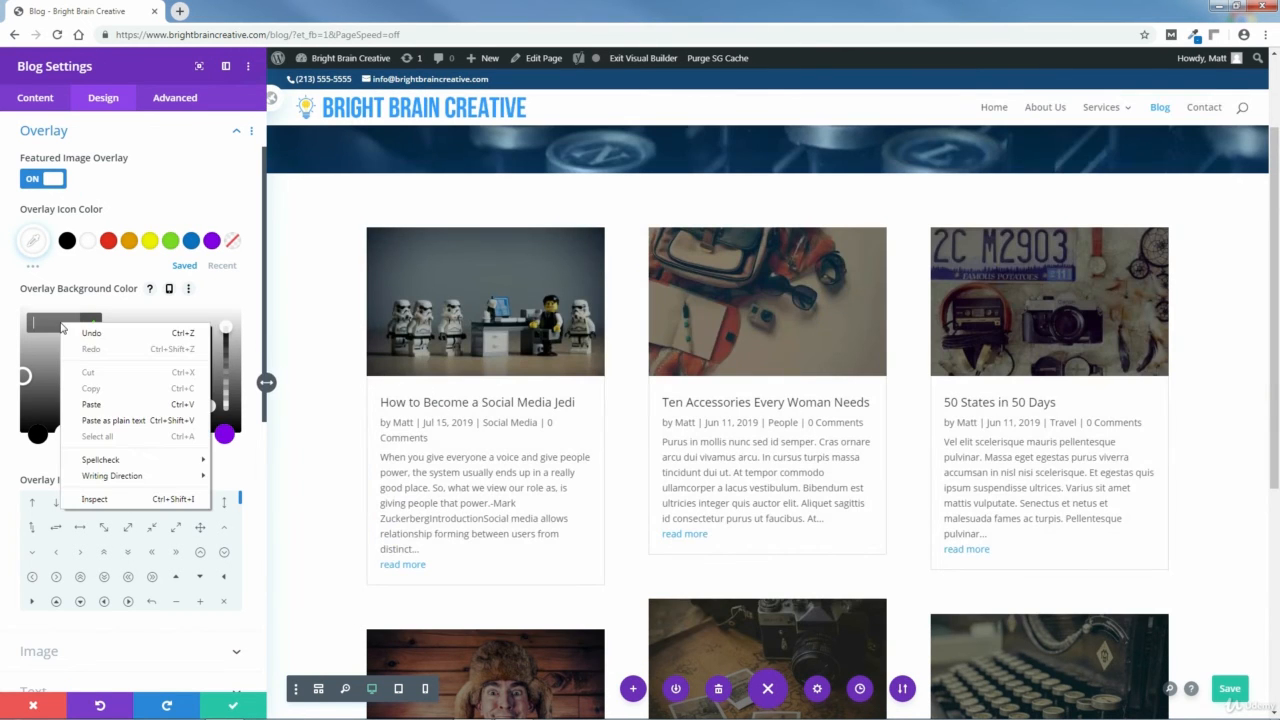
click(85, 402)
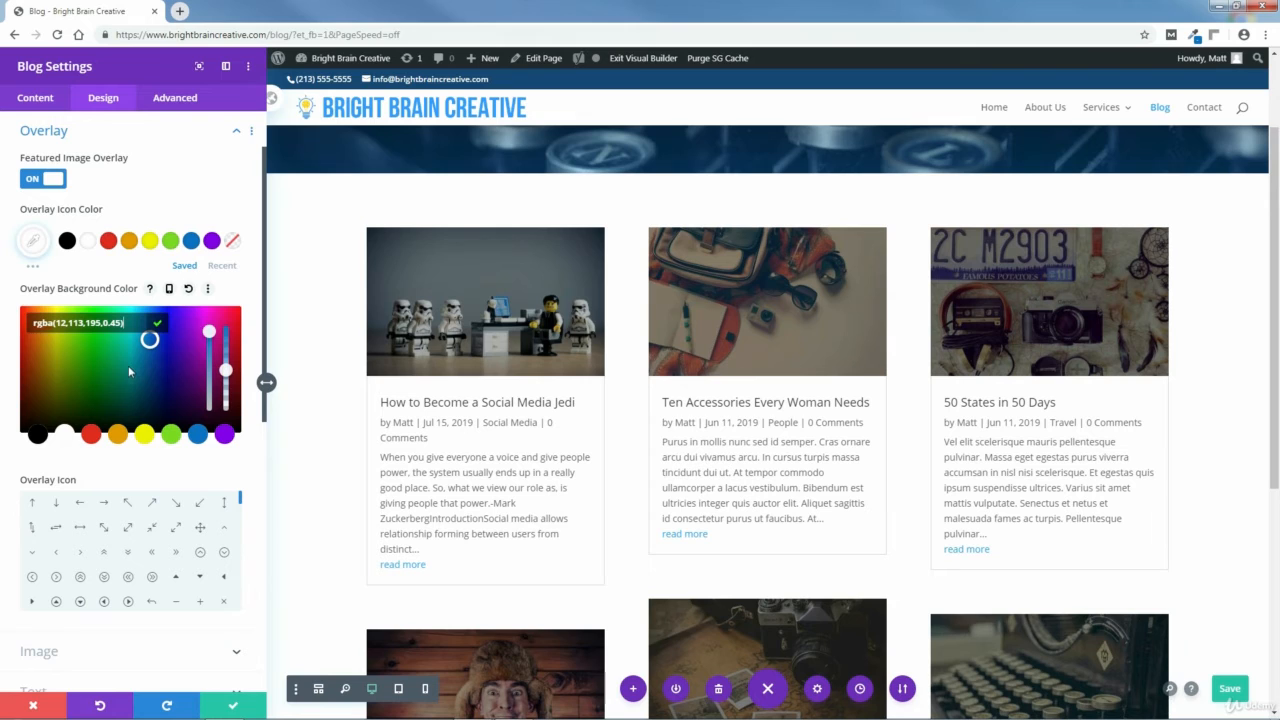
click(157, 323)
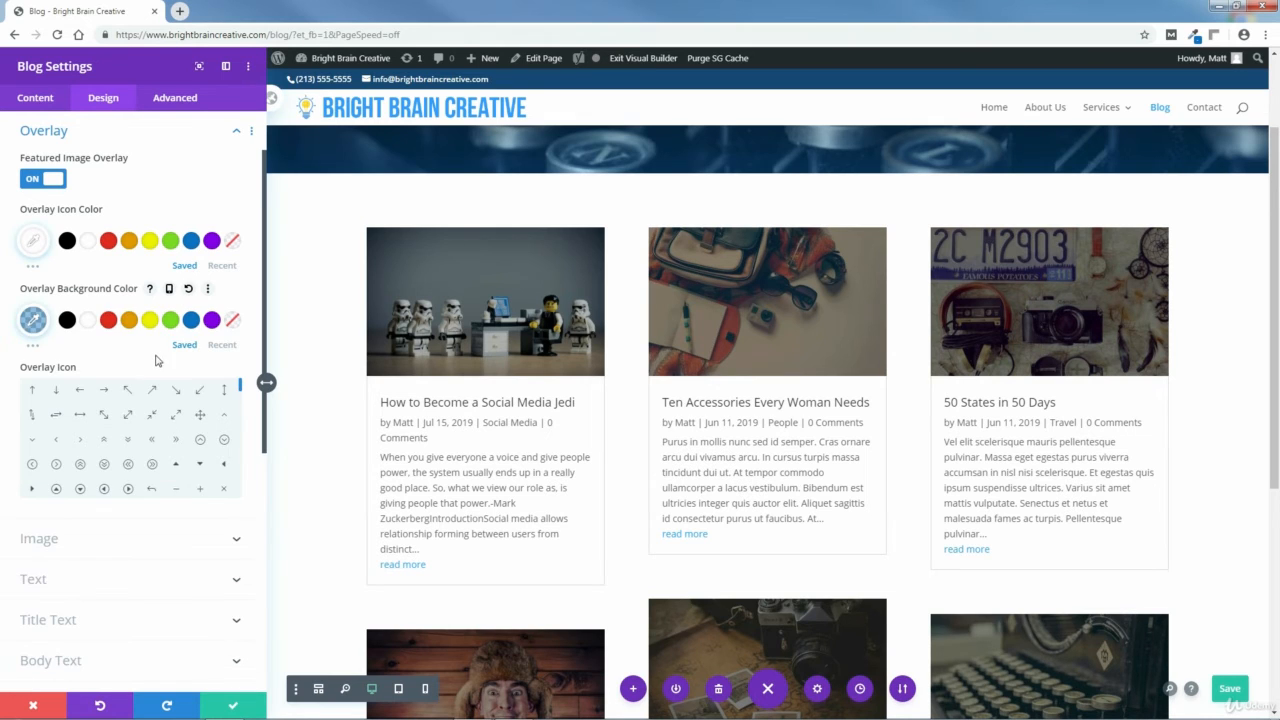
click(33, 320)
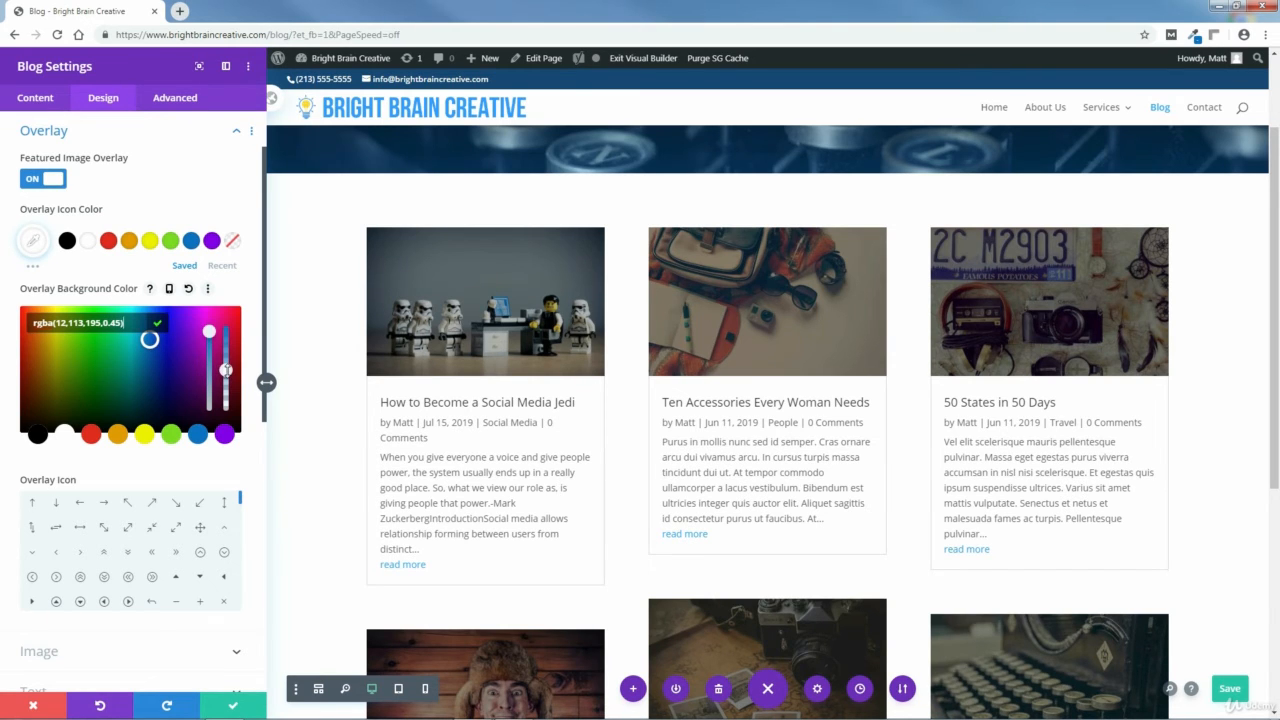
Adjust the overlay background color's opacity with the transparency slider and close the color picker.
drag(226, 370, 235, 331)
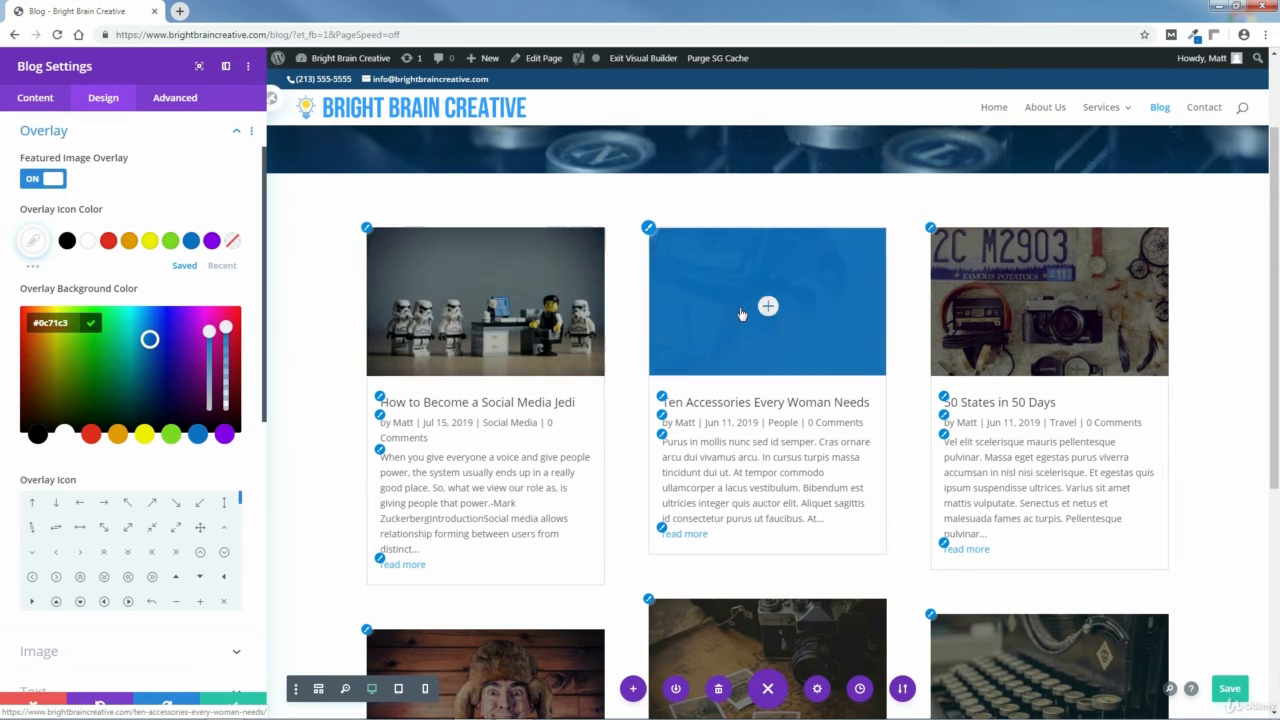
drag(226, 327, 230, 370)
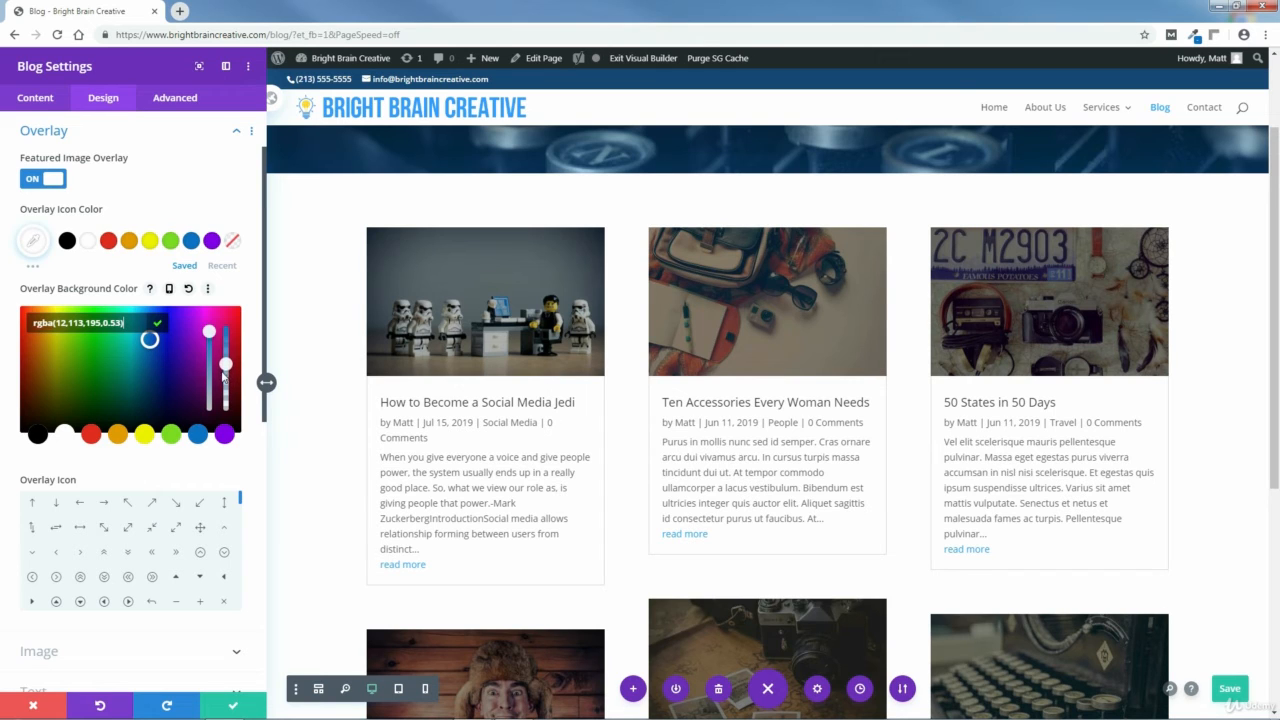
drag(218, 378, 221, 378)
drag(230, 367, 244, 382)
click(326, 349)
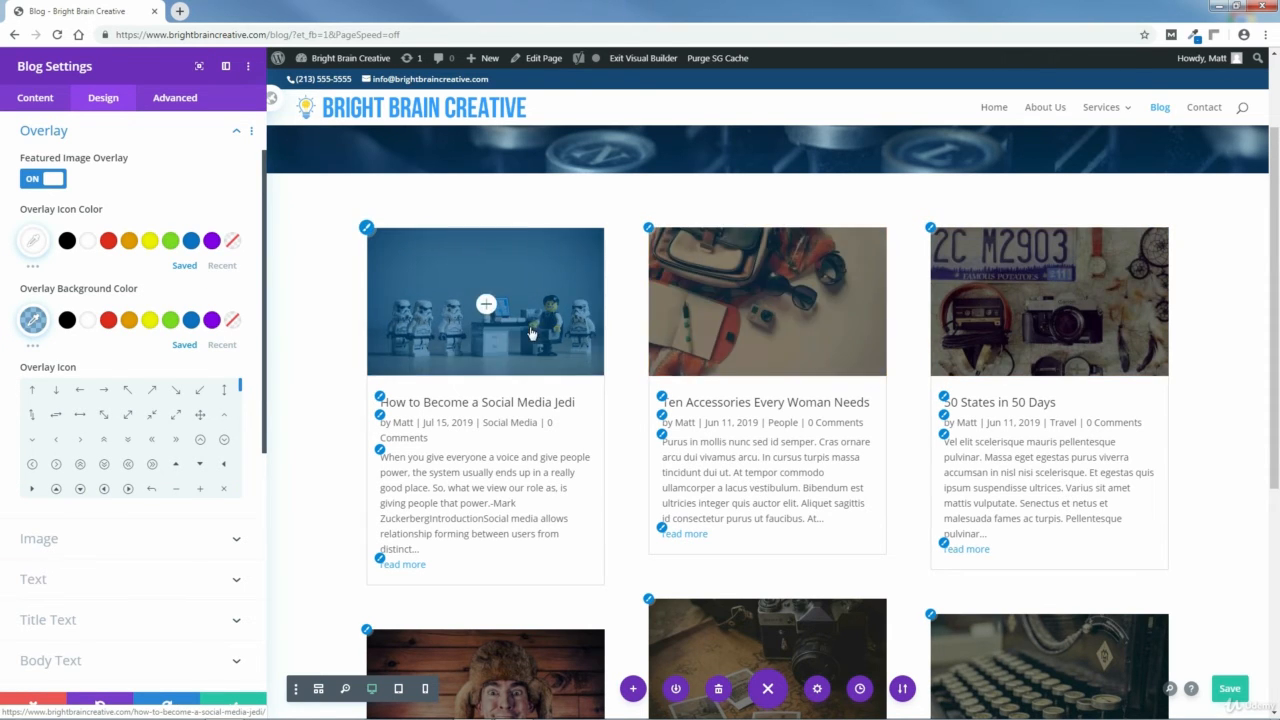
Choose the speech-bubble icon as the Blog module's overlay icon.
drag(266, 277, 266, 323)
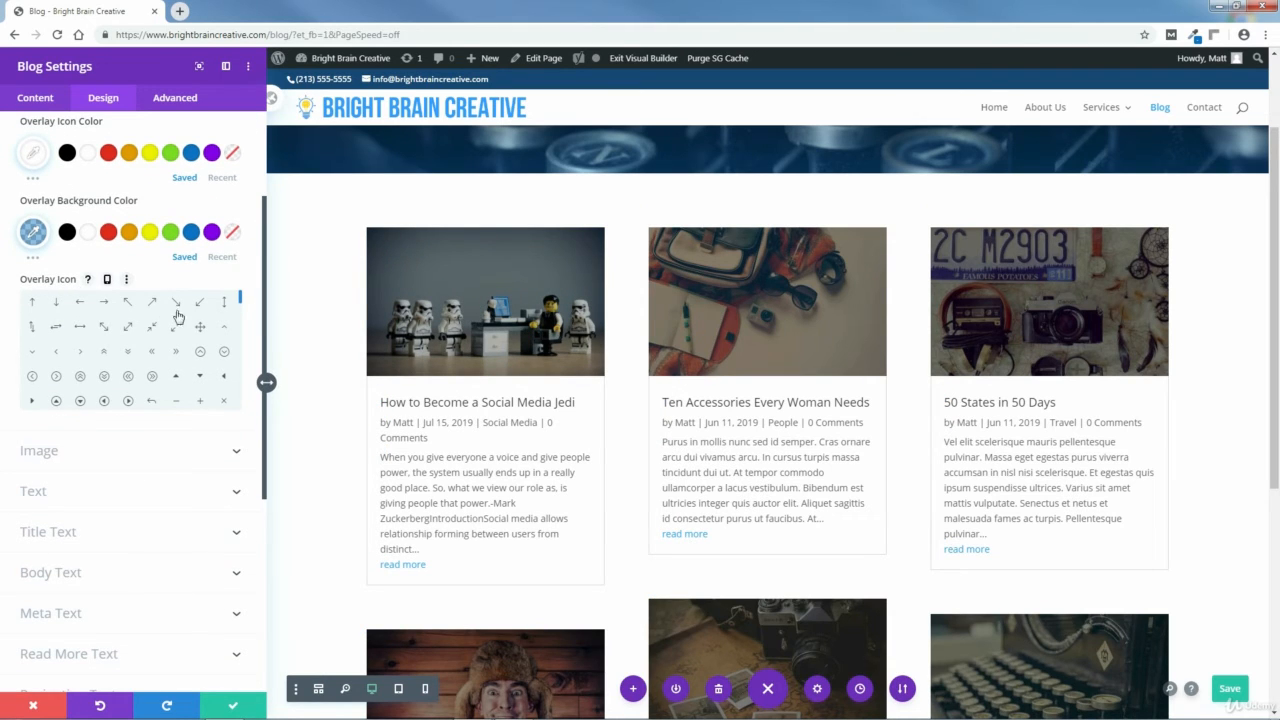
scroll(240, 296, down, 3)
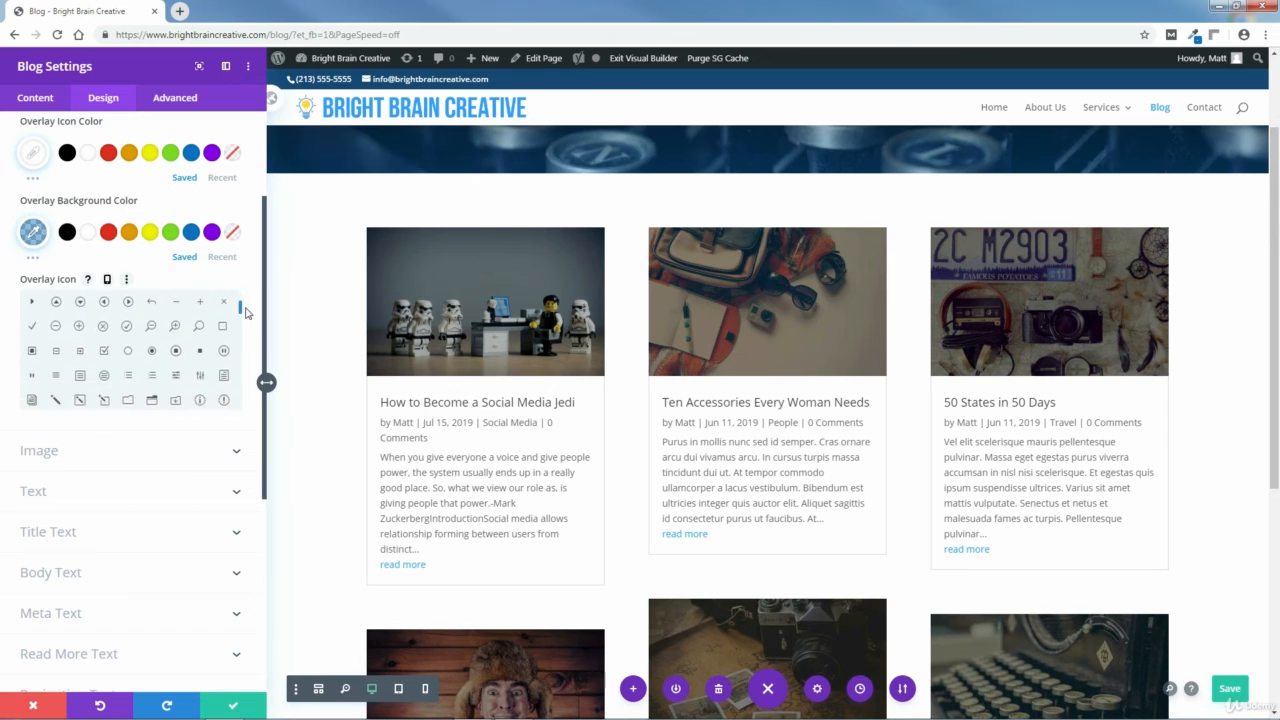
scroll(250, 321, down, 5)
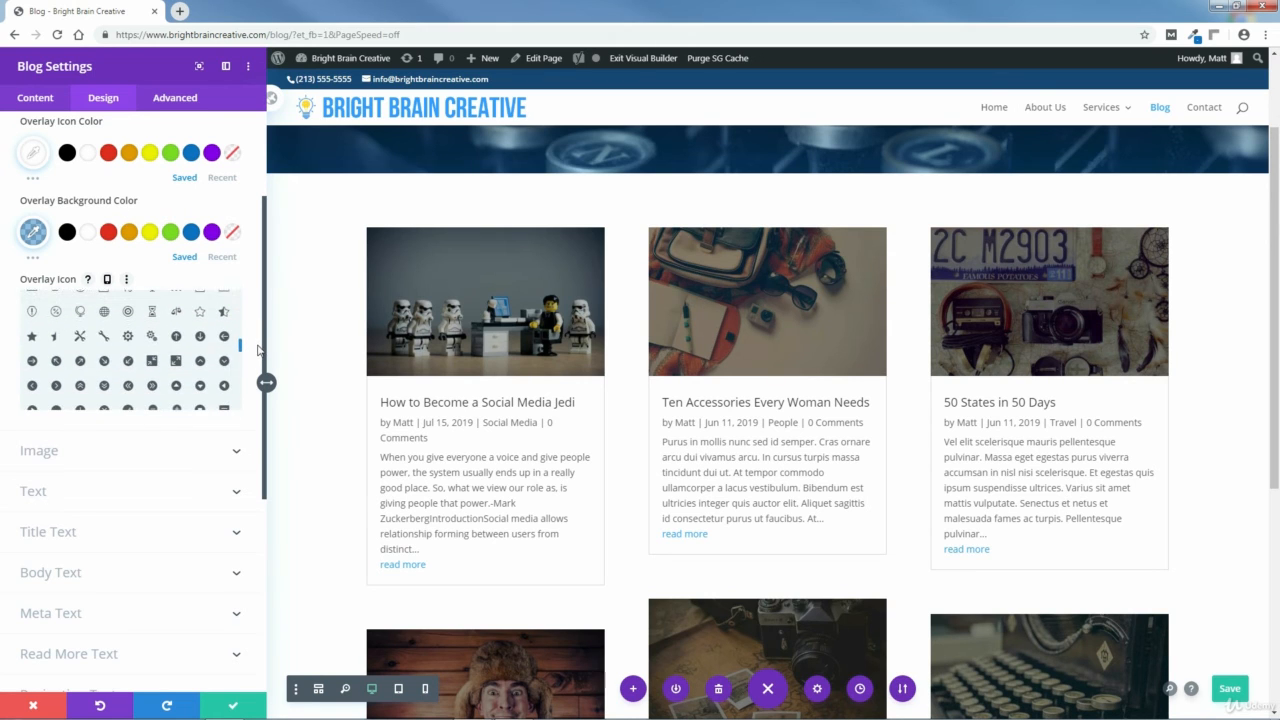
scroll(258, 350, down, 5)
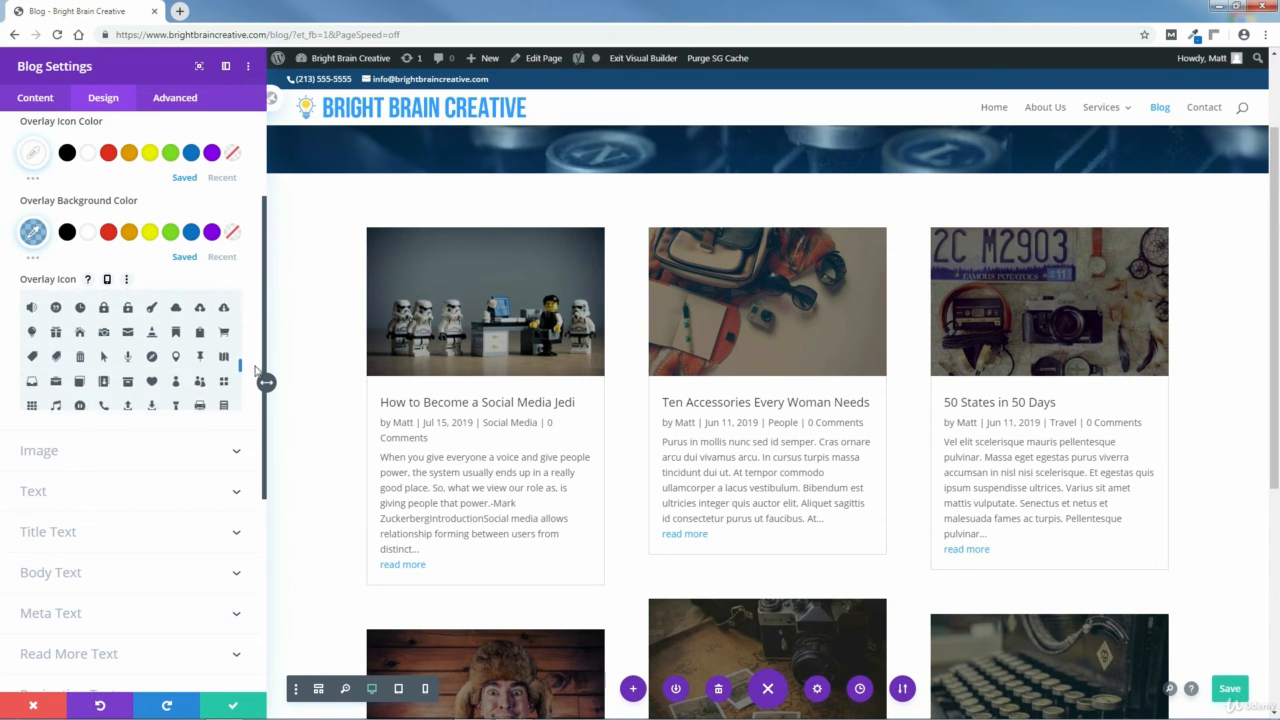
scroll(258, 376, down, 8)
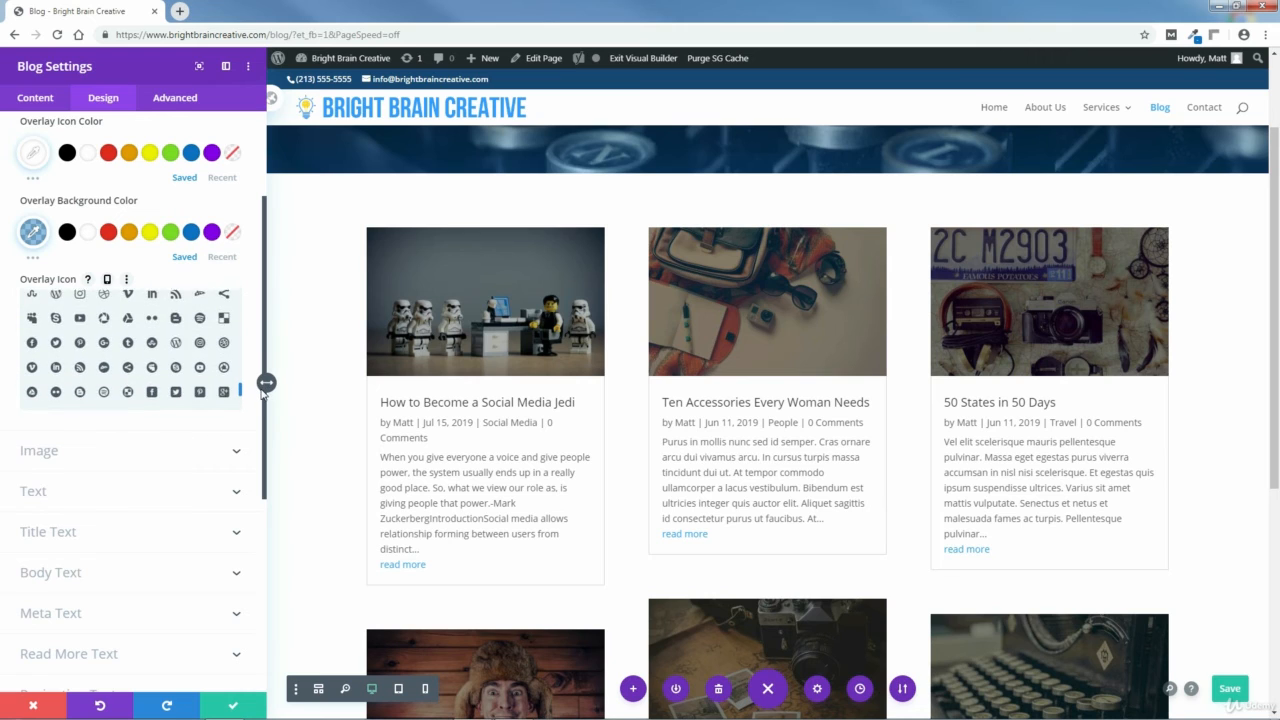
drag(265, 400, 258, 352)
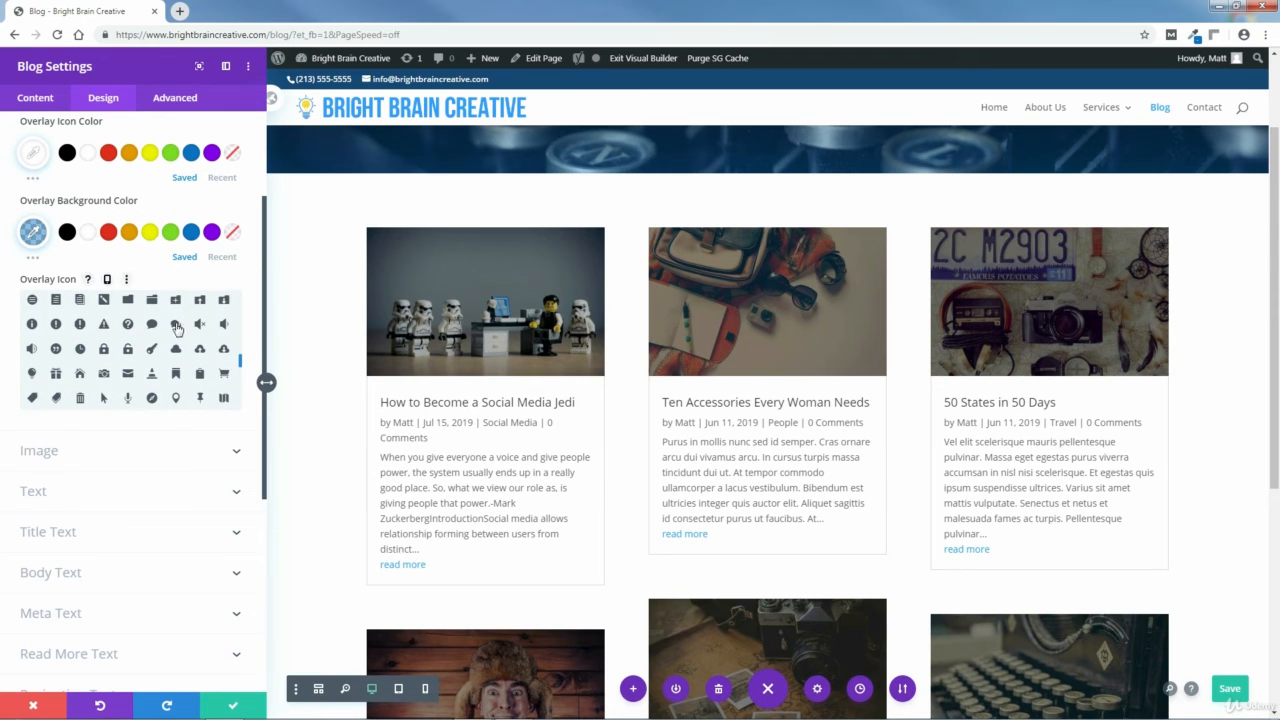
click(175, 325)
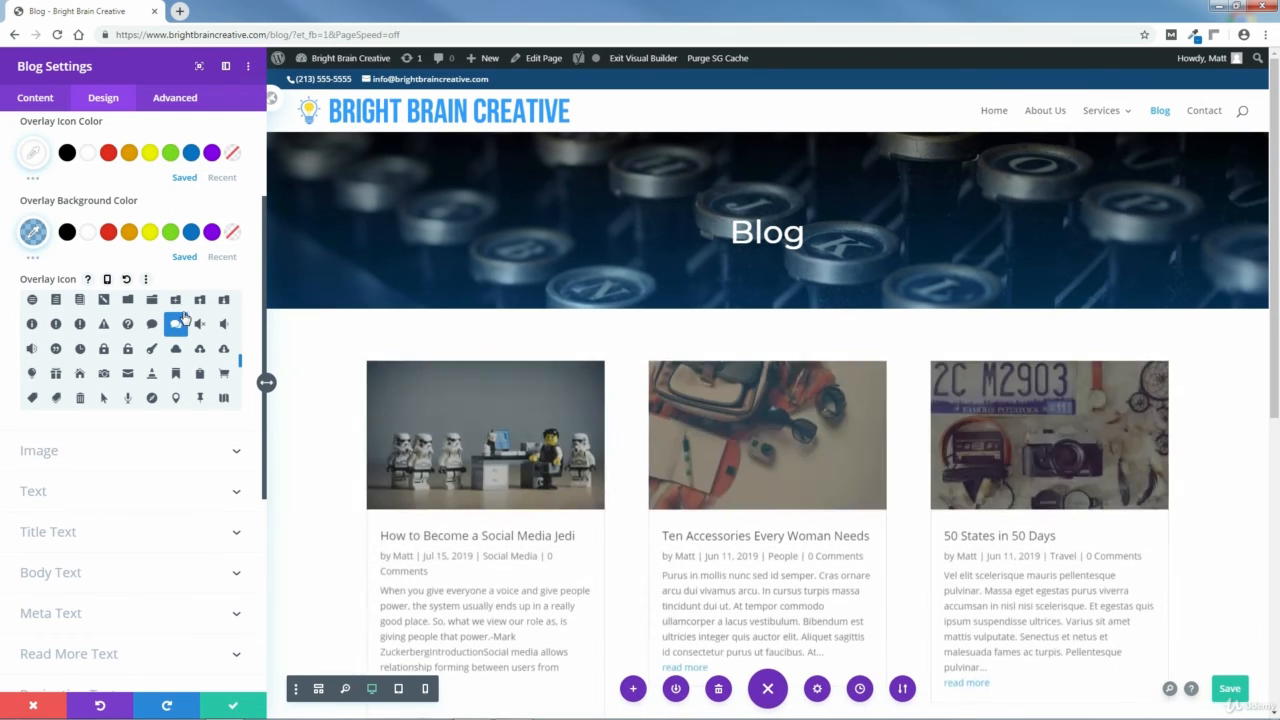
Set the Blog module's title font to Montserrat.
scroll(263, 255, down, 2)
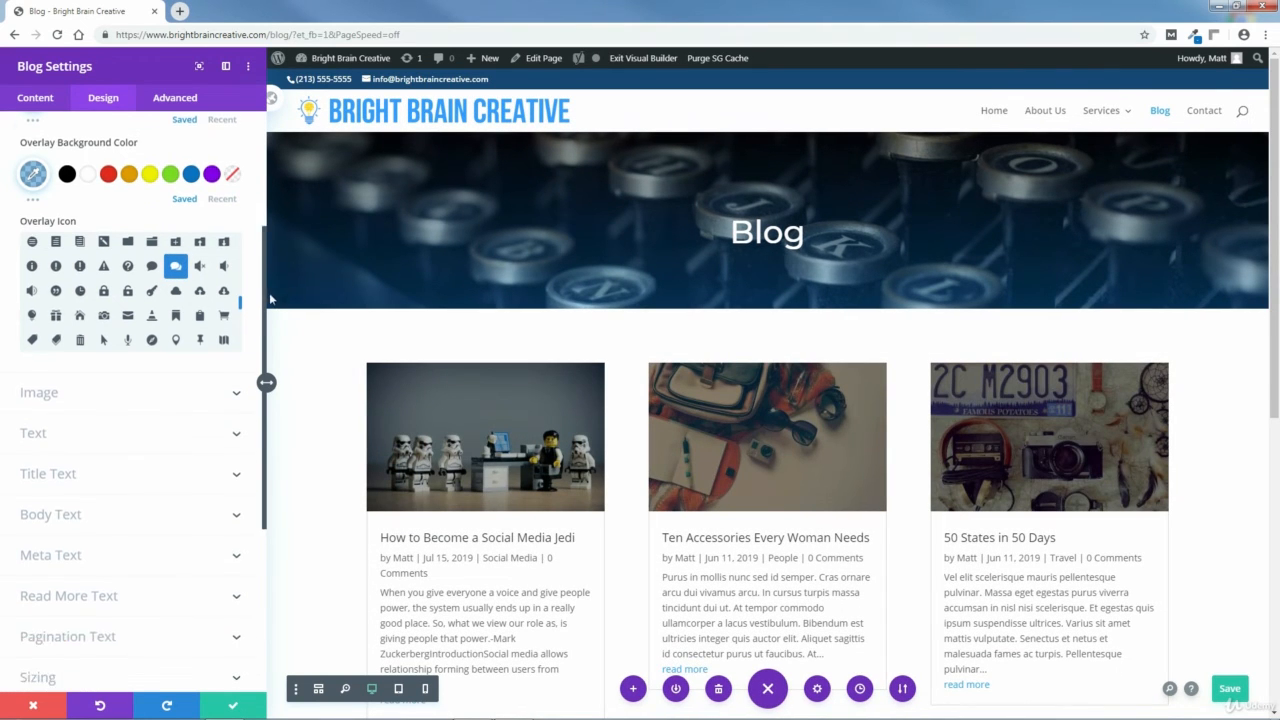
scroll(255, 290, up, 1)
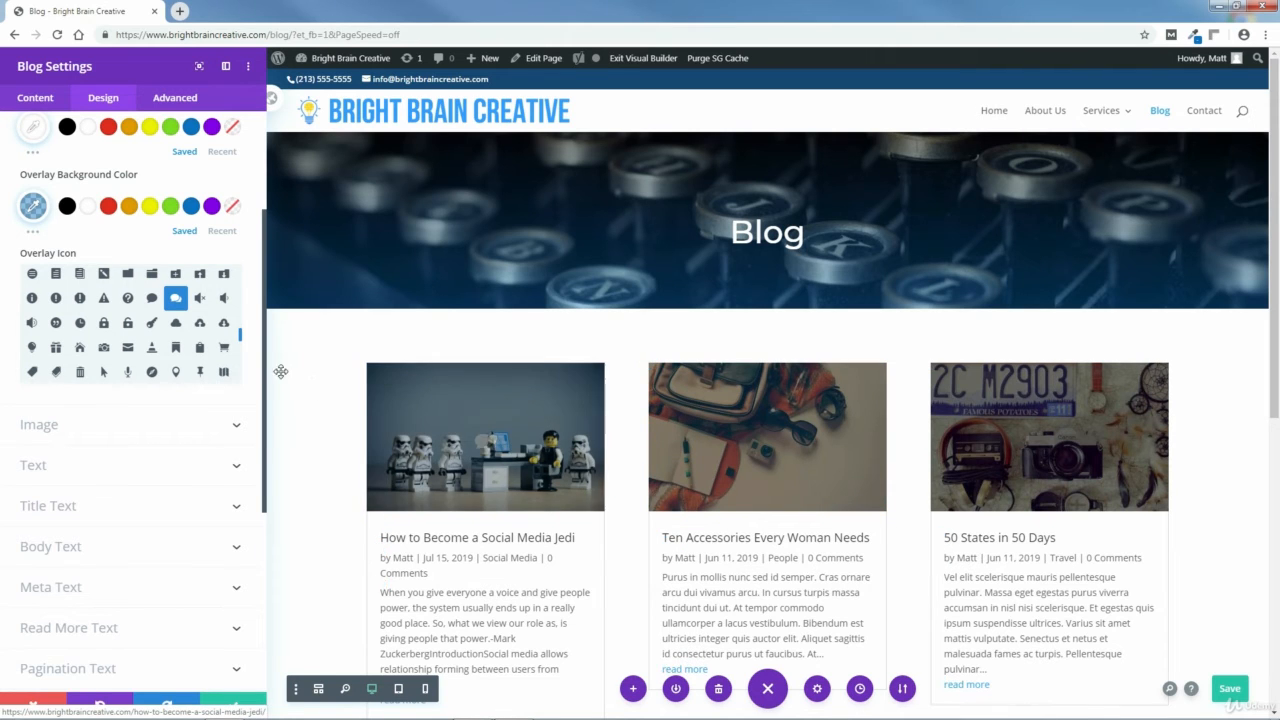
scroll(263, 298, up, 2)
scroll(258, 270, up, 2)
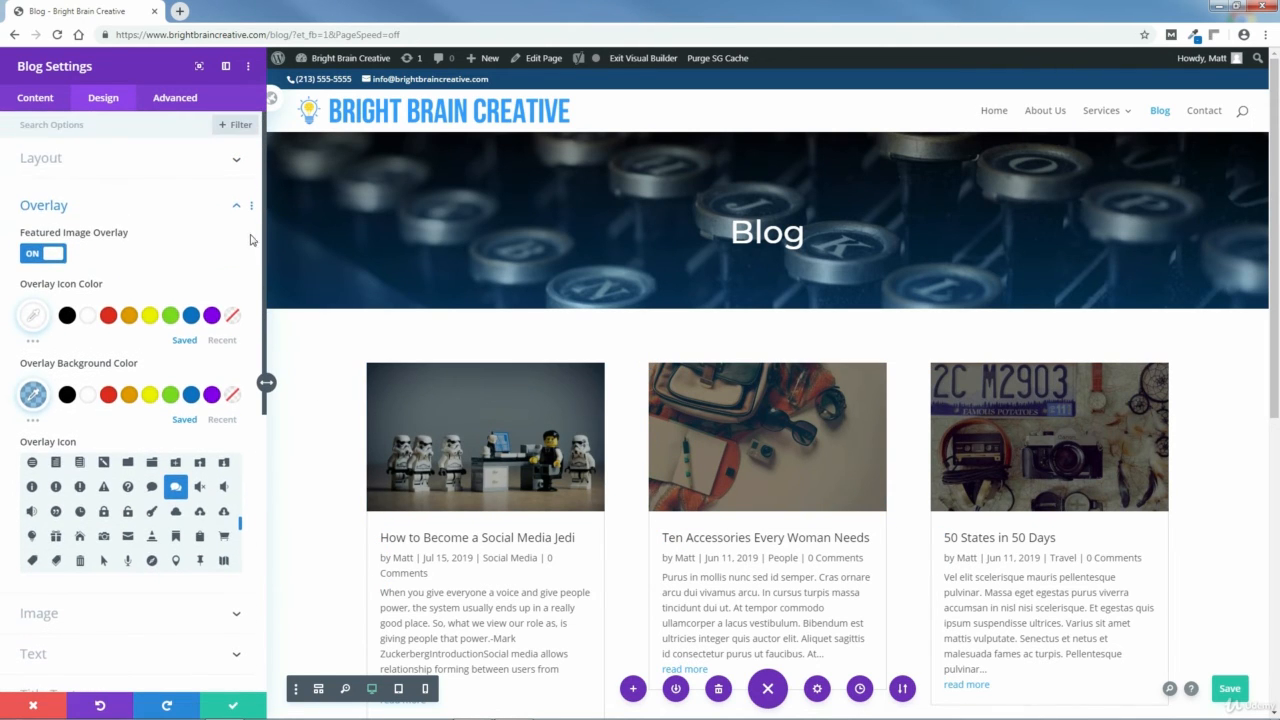
click(236, 210)
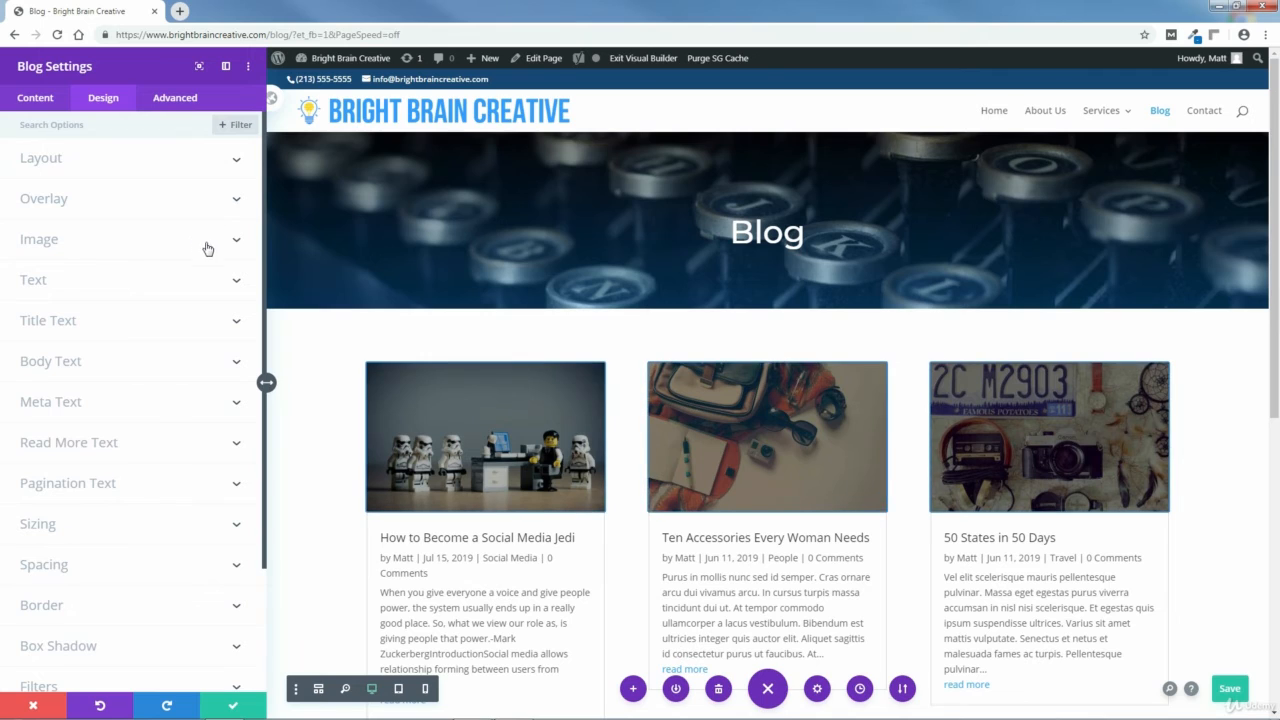
click(237, 244)
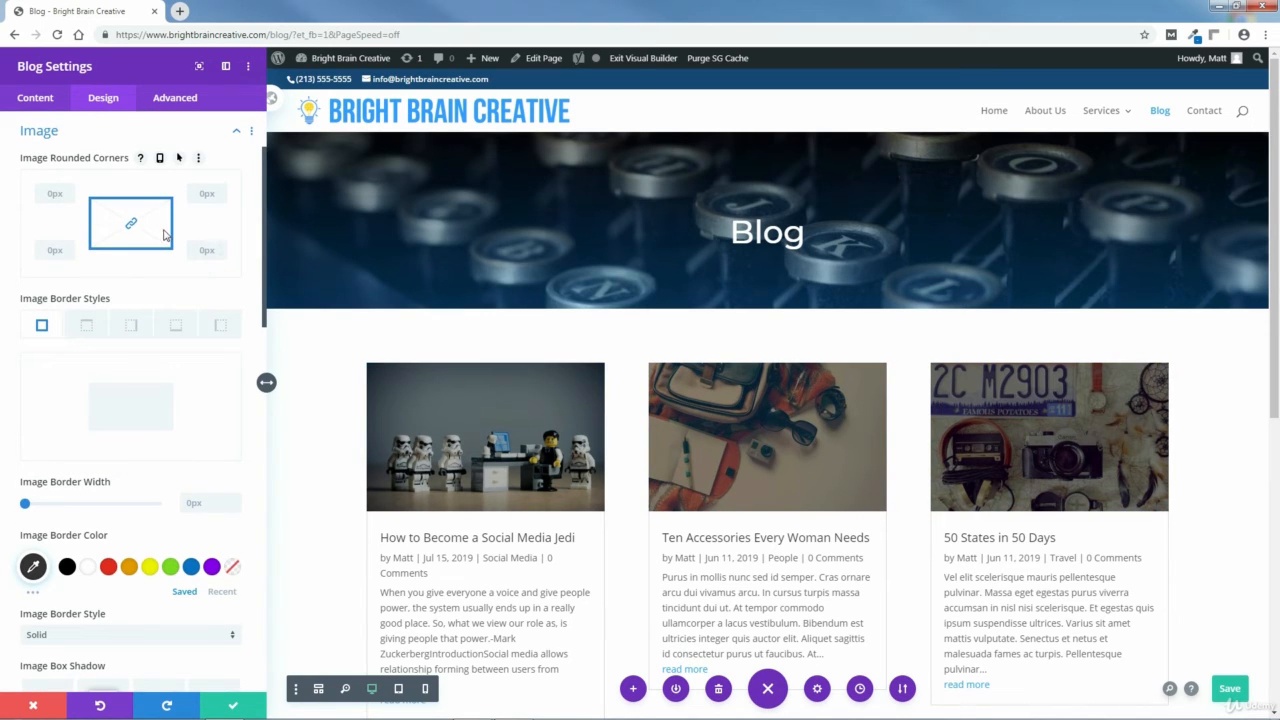
click(235, 138)
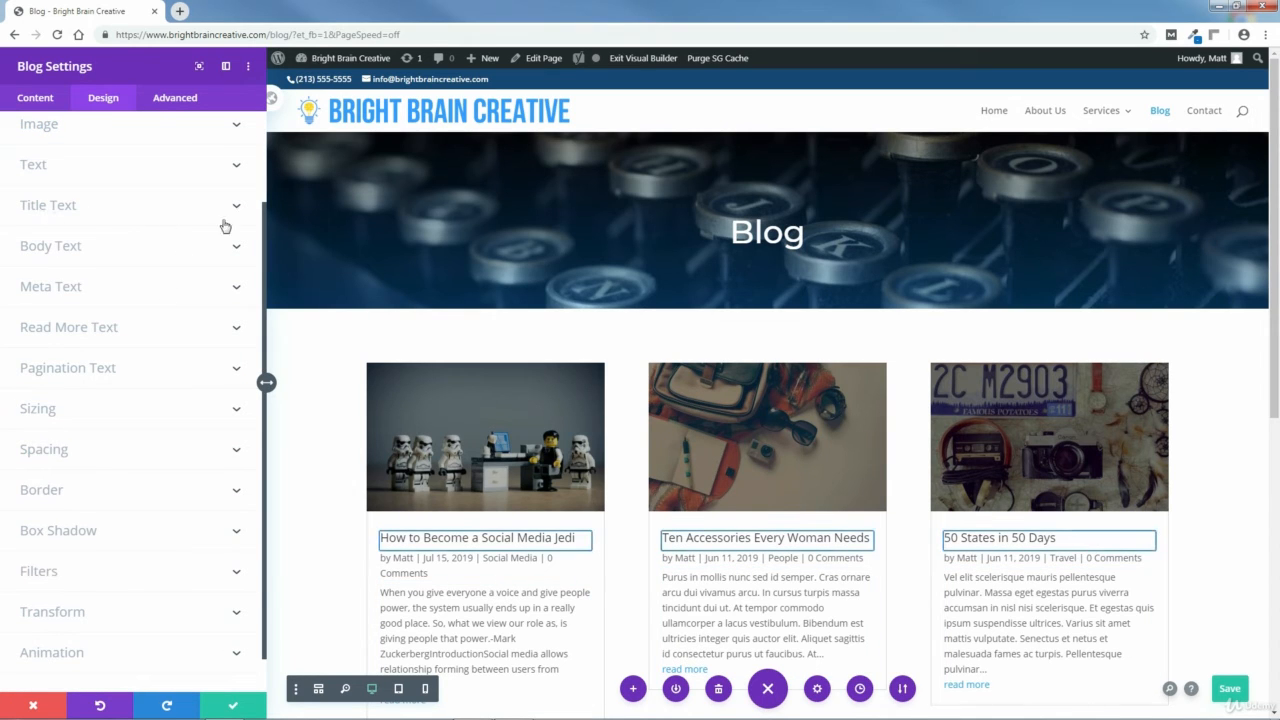
click(165, 205)
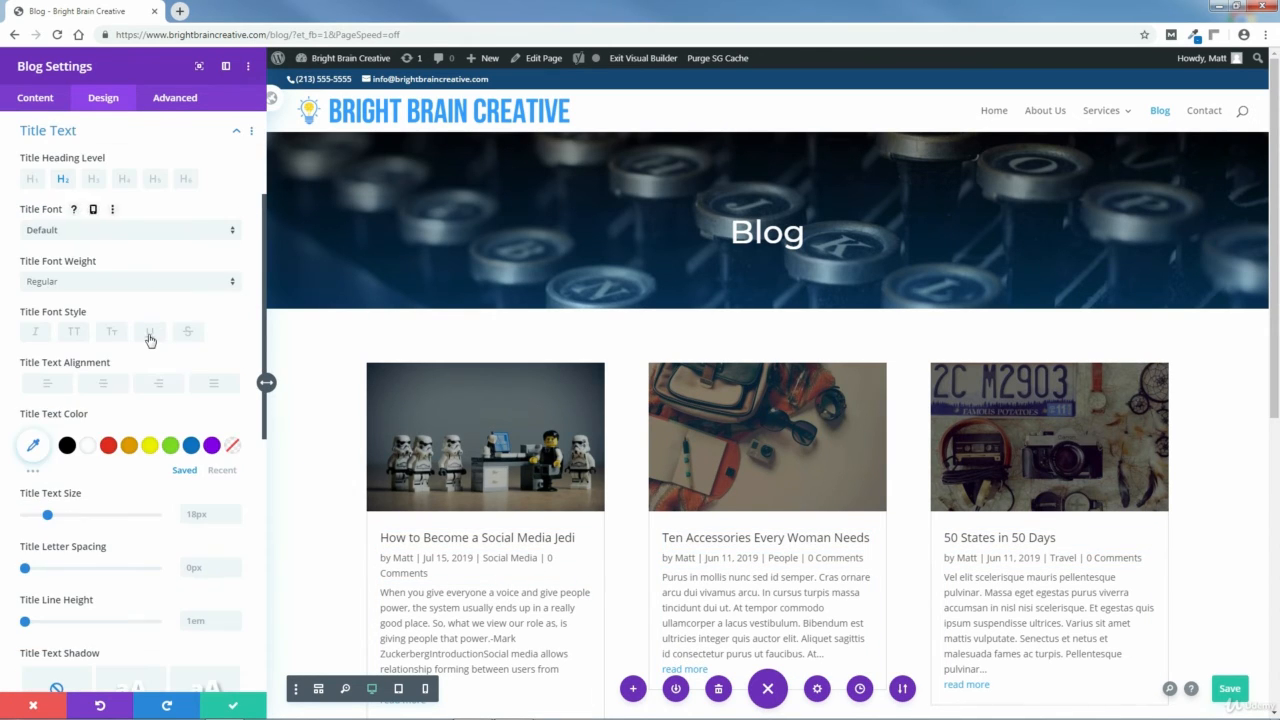
scroll(453, 363, down, 3)
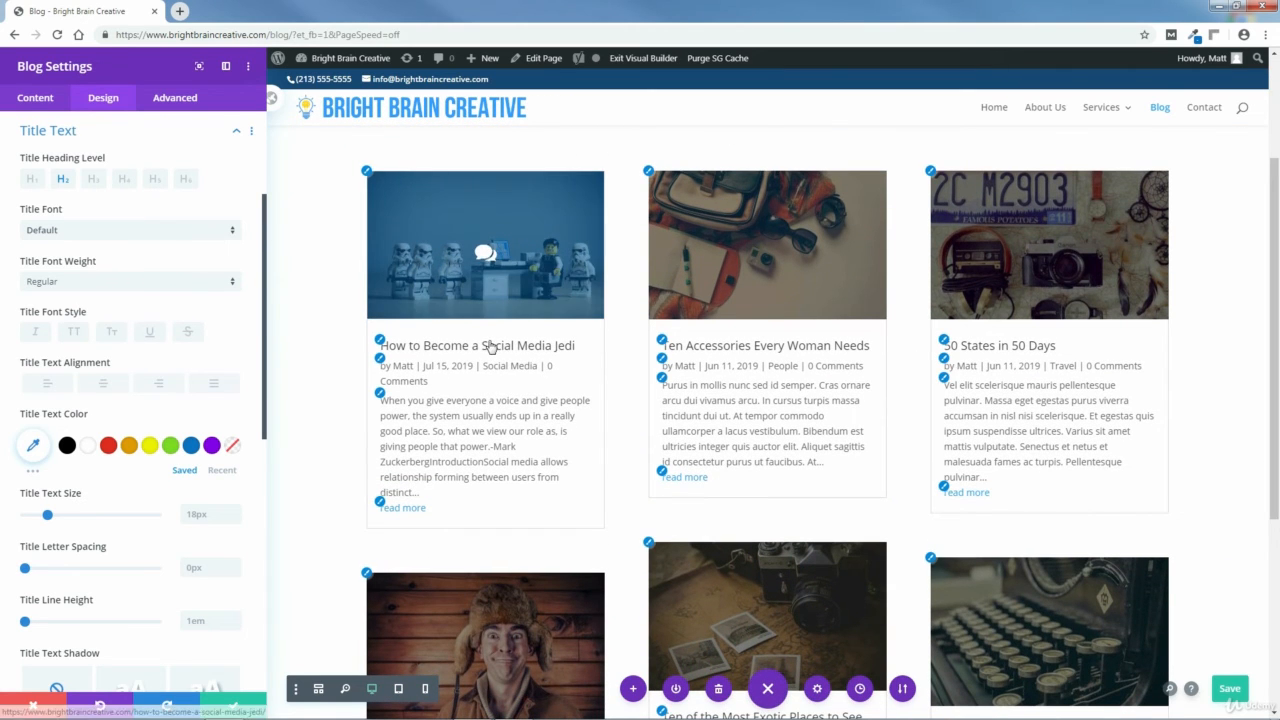
click(55, 231)
click(55, 203)
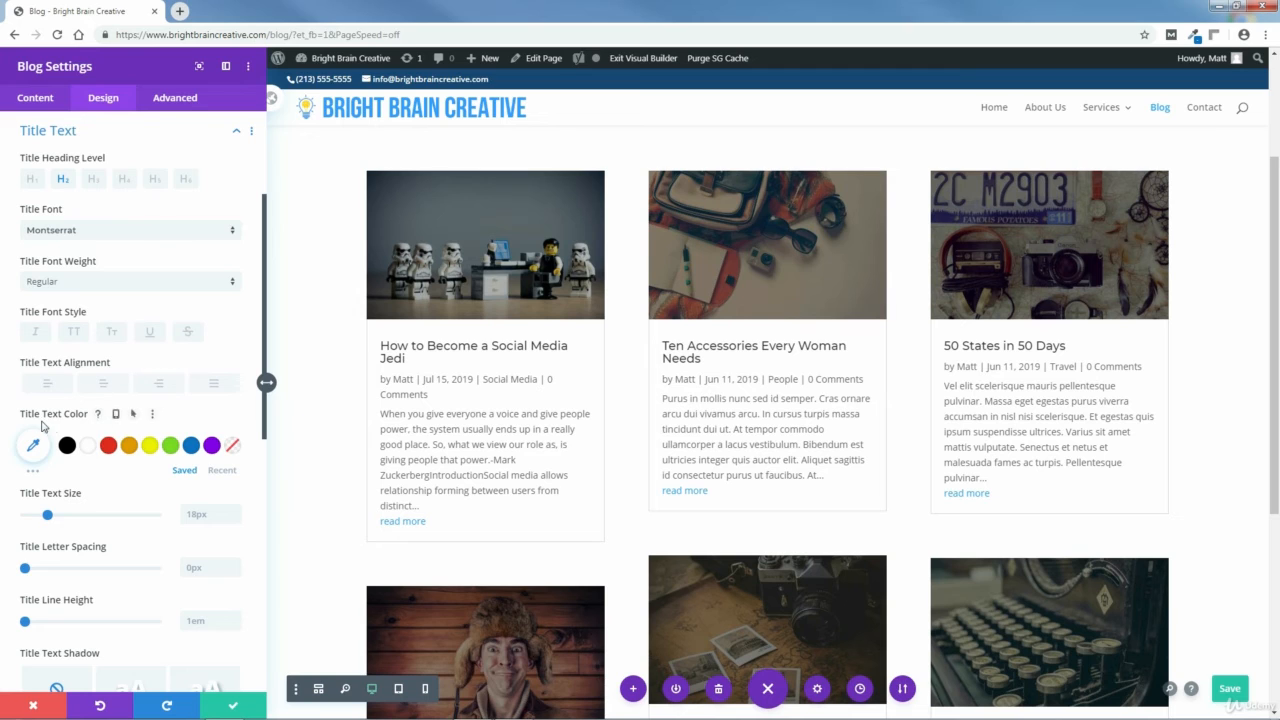
Make the post titles uppercase and set the title text color to #0c71c3.
click(113, 335)
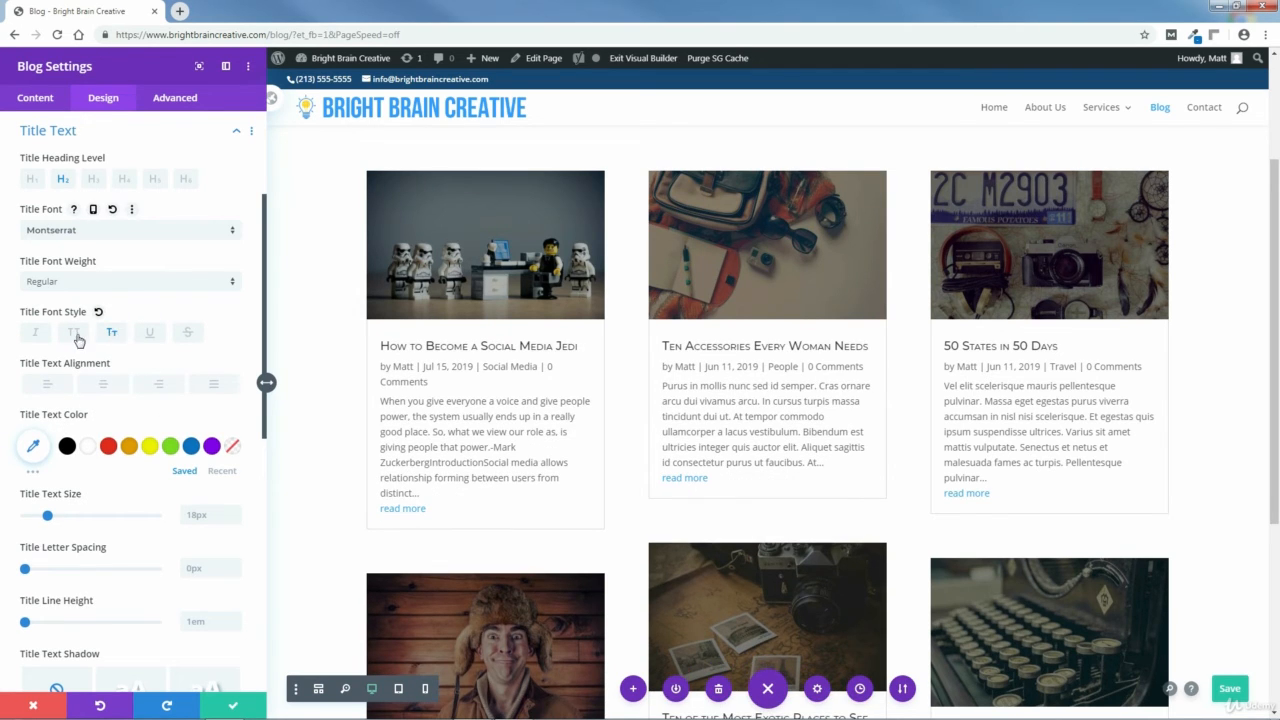
click(76, 336)
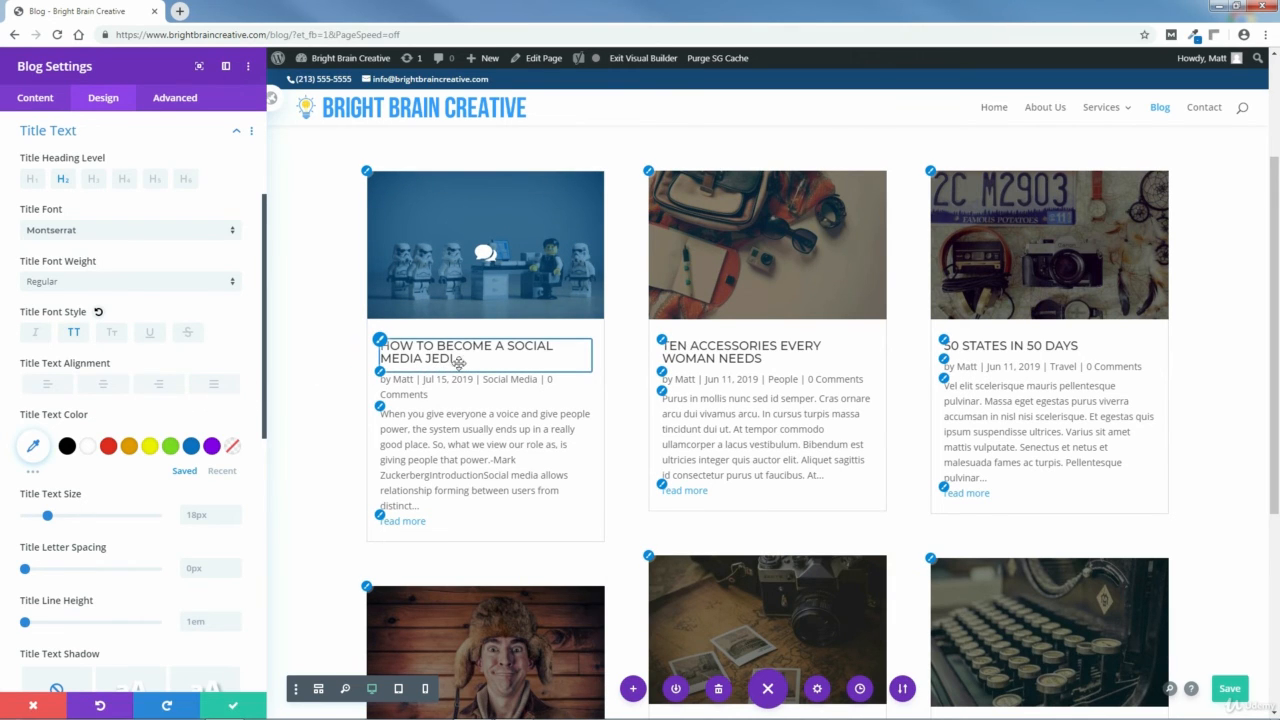
click(92, 413)
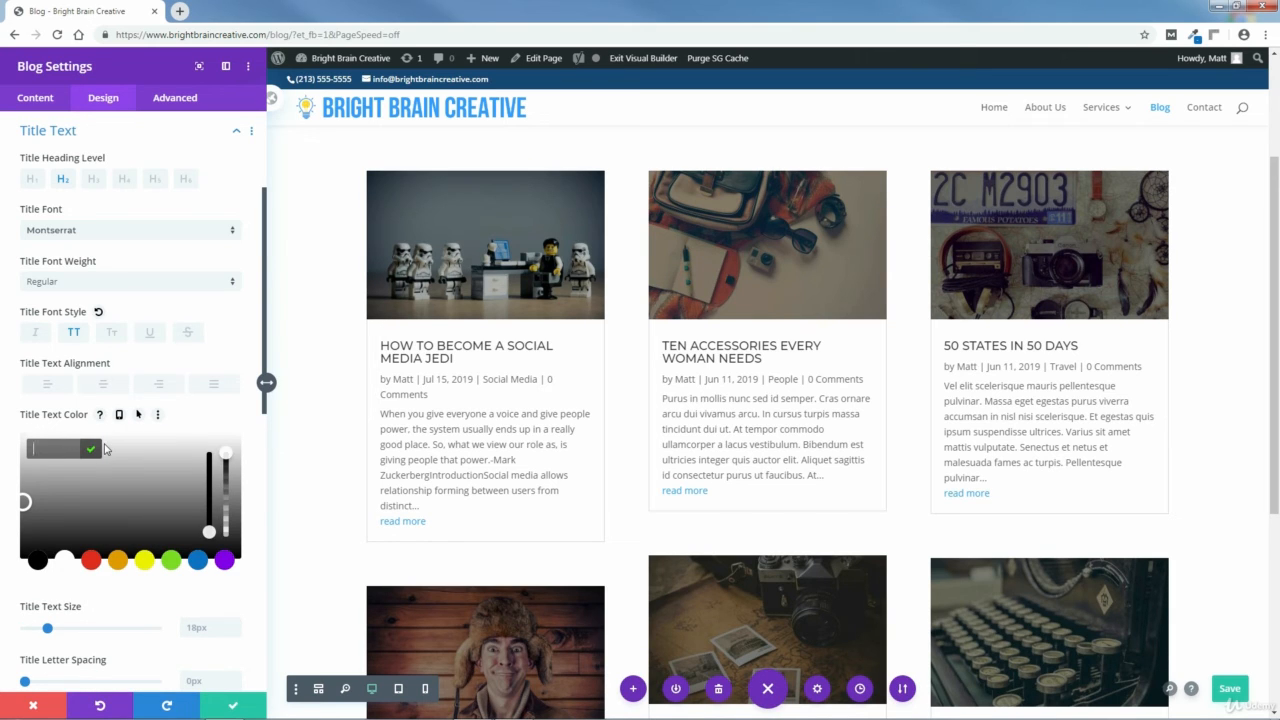
text(0c71c3)
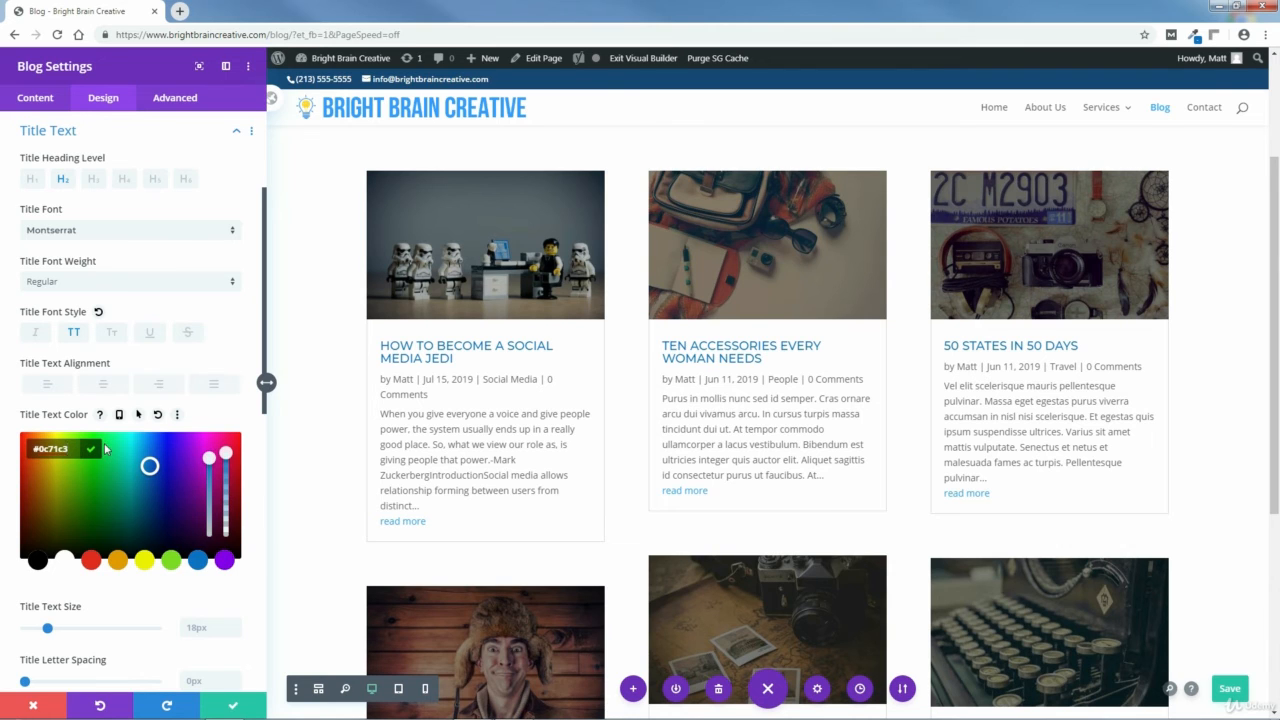
click(99, 451)
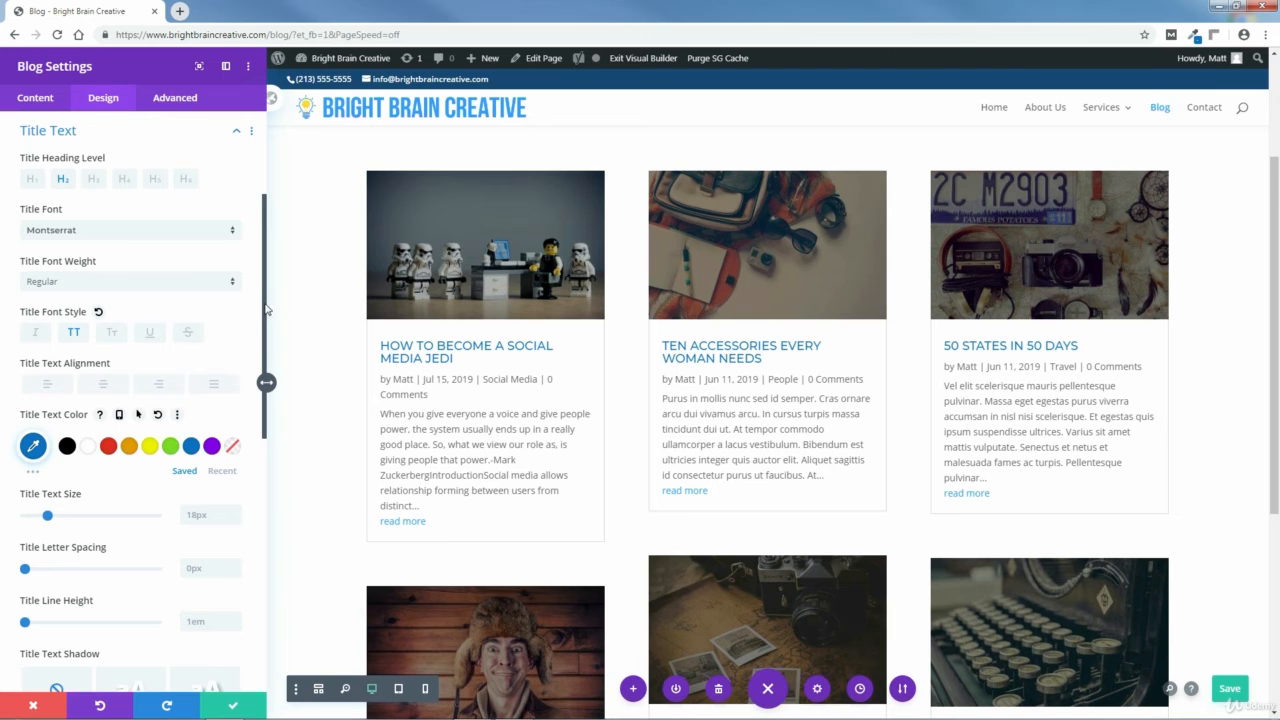
Set the title line height to 1.2em.
scroll(250, 380, down, 4)
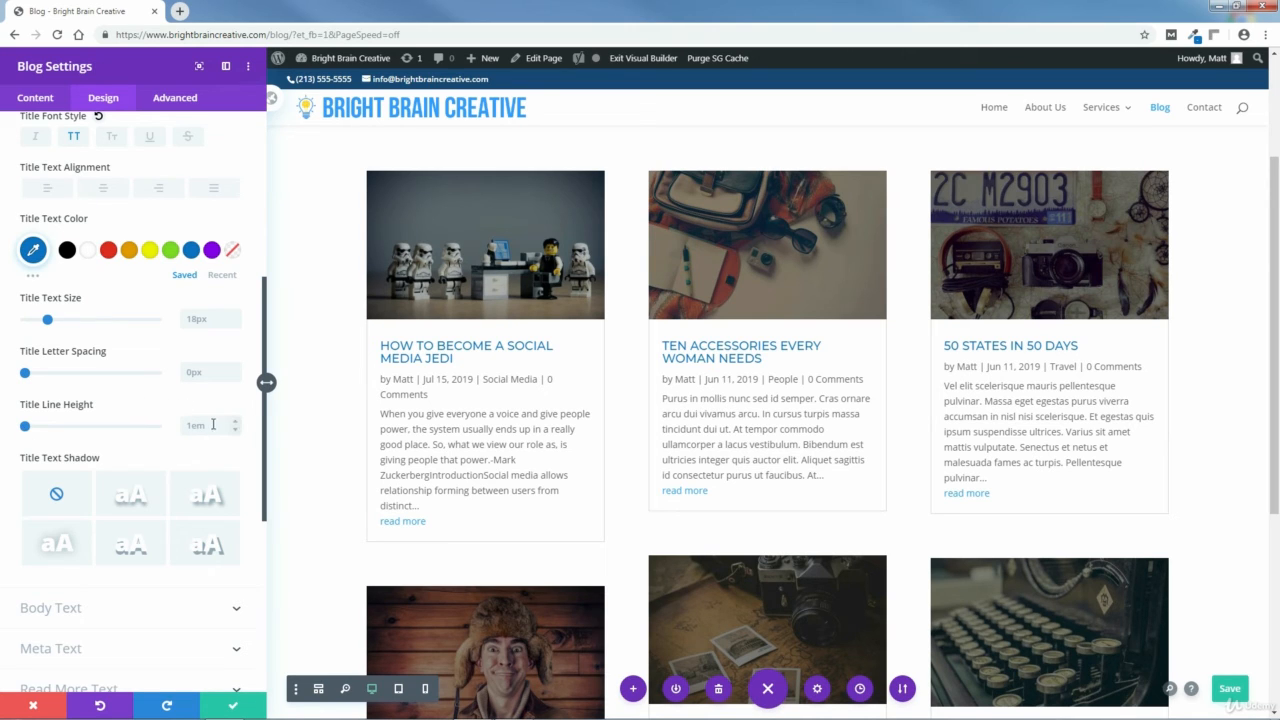
click(236, 422)
click(236, 422)
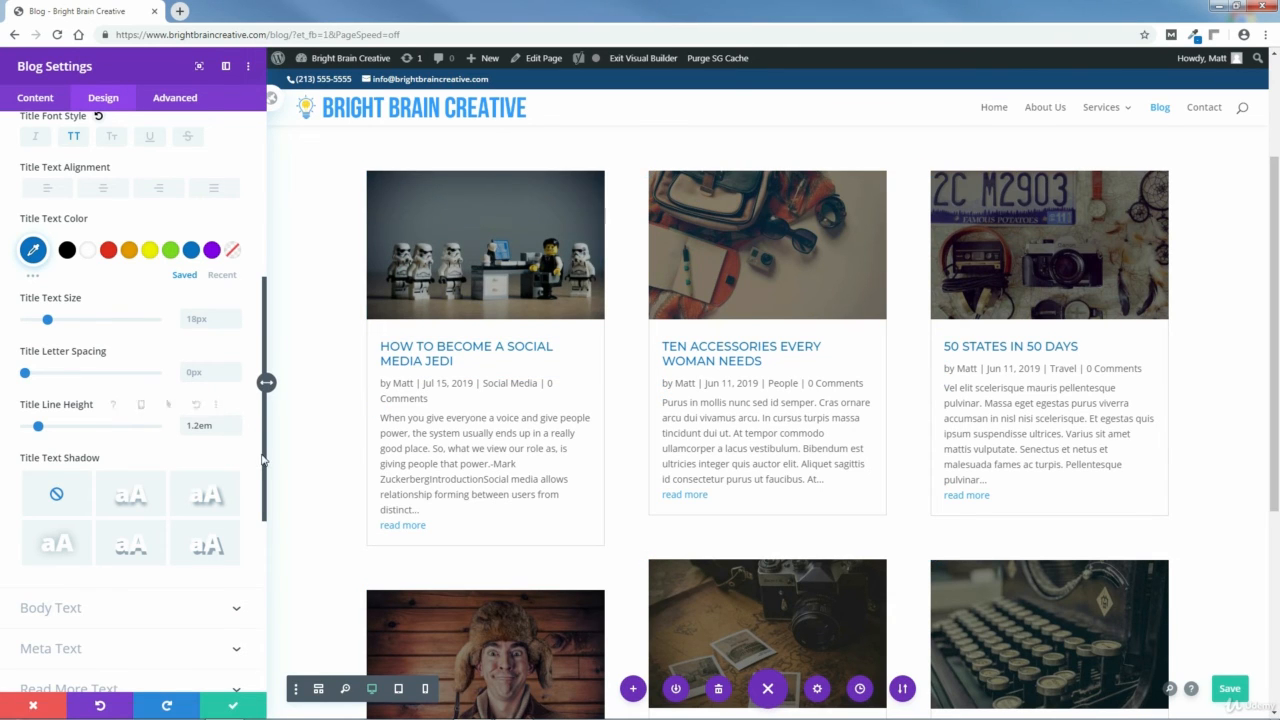
Try two title text shadow presets, then set the title text shadow back to none.
drag(263, 460, 253, 514)
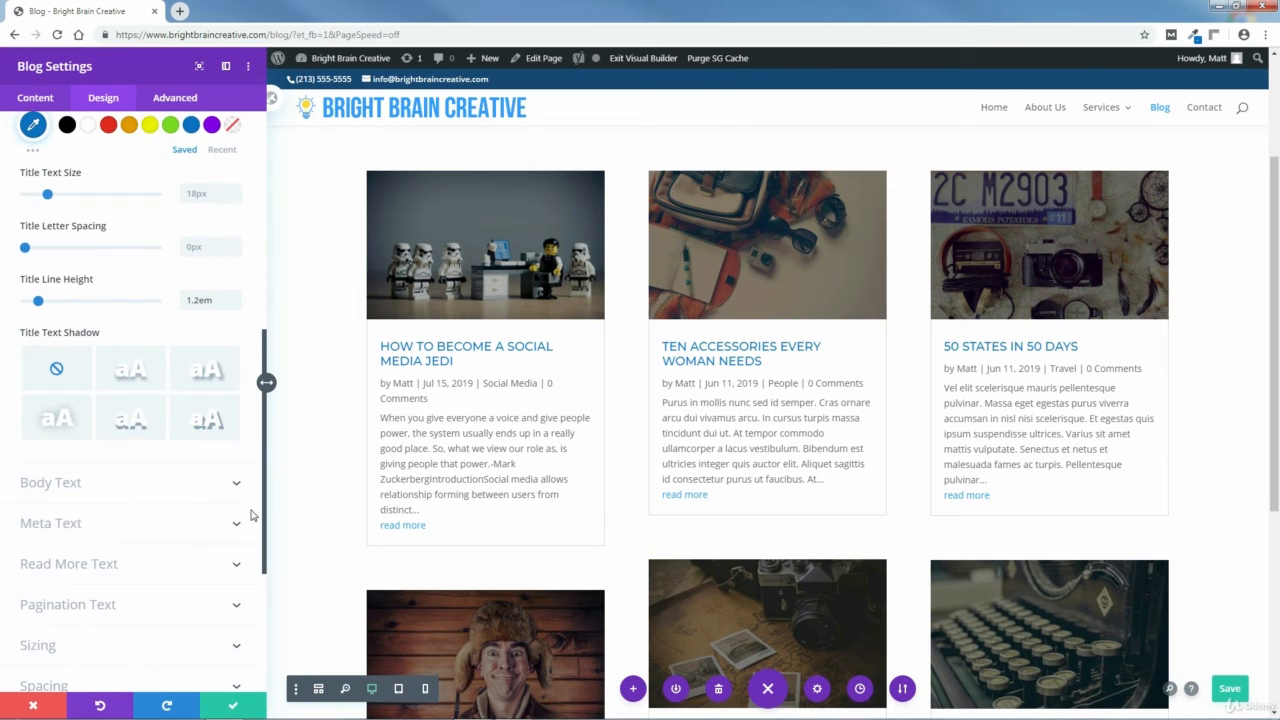
click(132, 390)
click(204, 374)
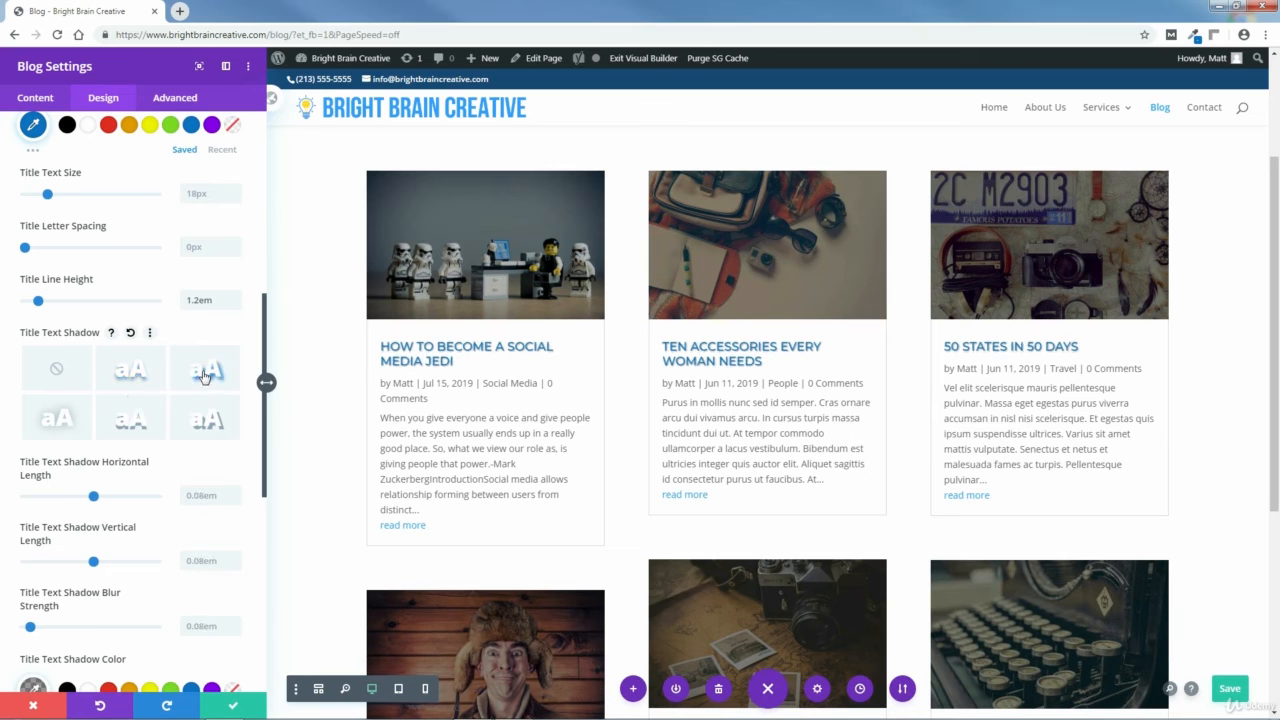
click(56, 368)
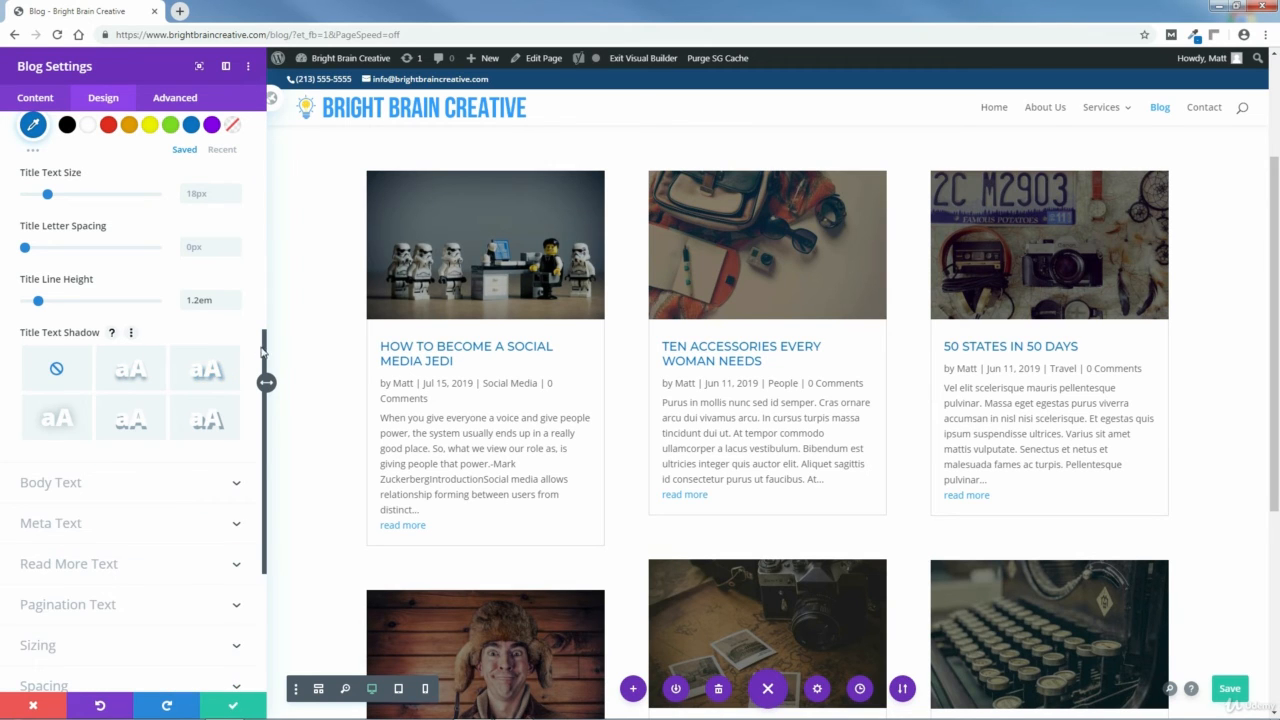
Set the Blog module's body text color to #383838.
drag(265, 360, 263, 188)
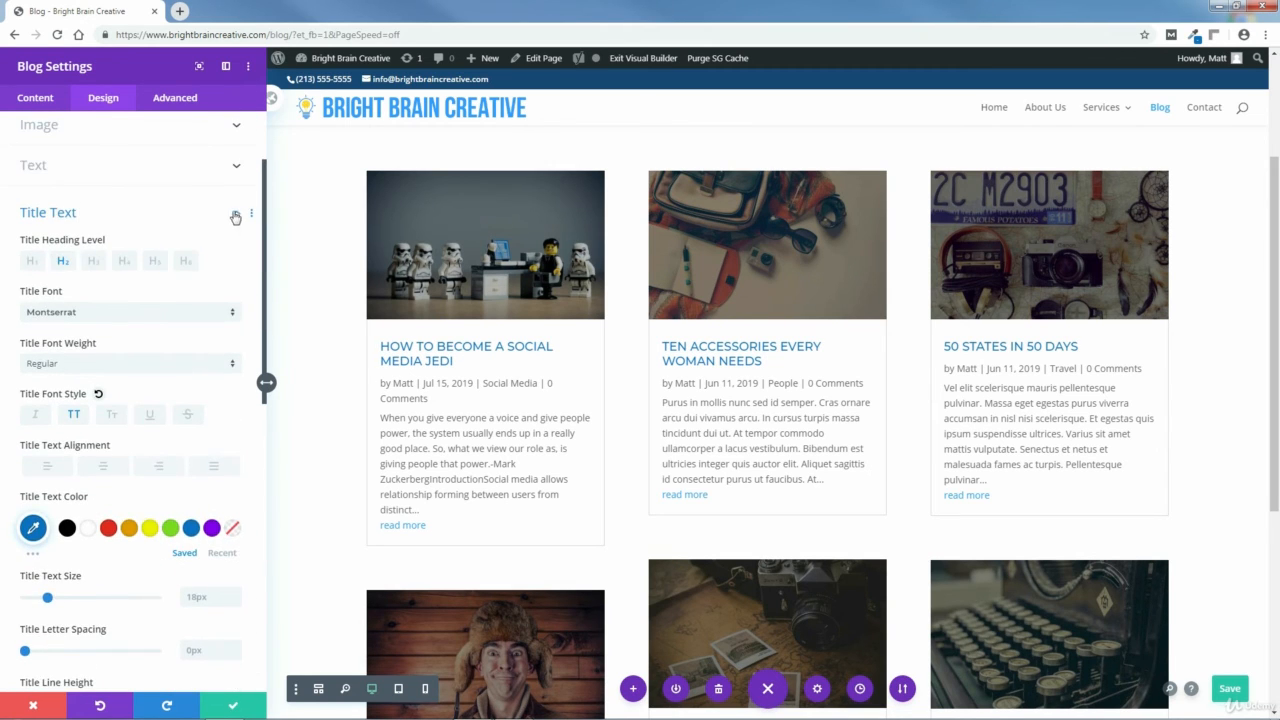
click(235, 217)
click(57, 251)
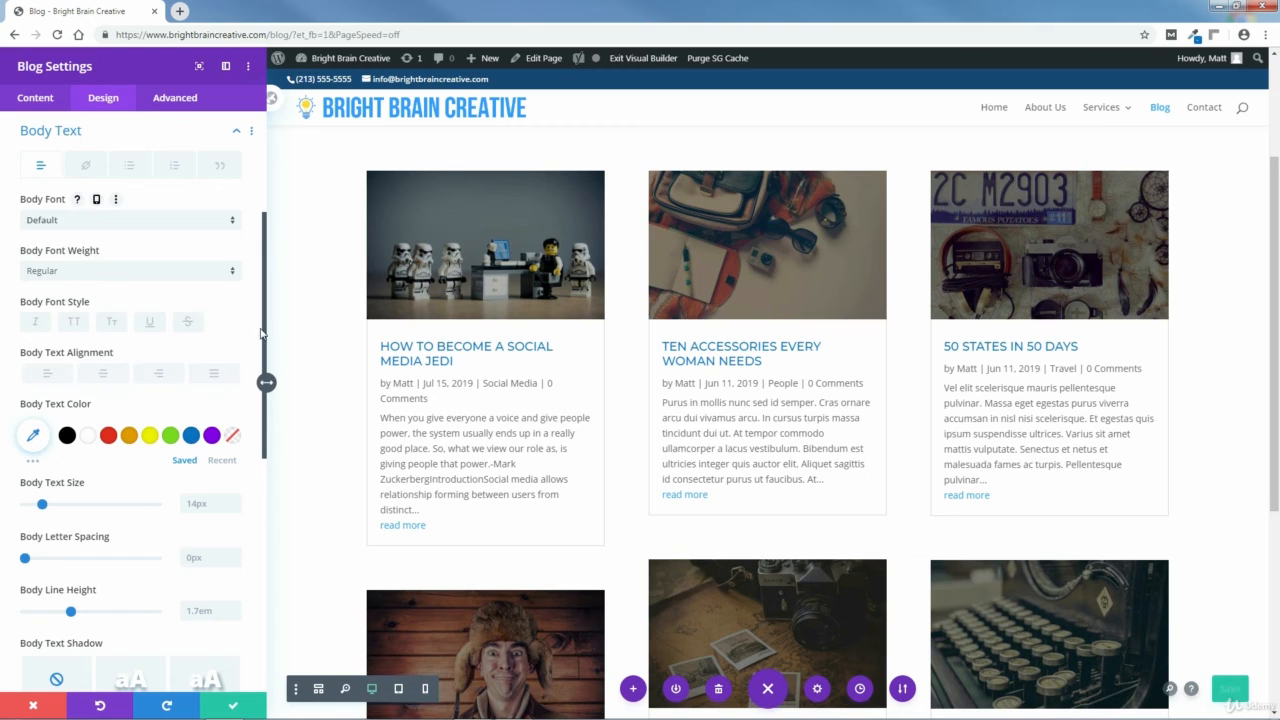
drag(261, 334, 258, 377)
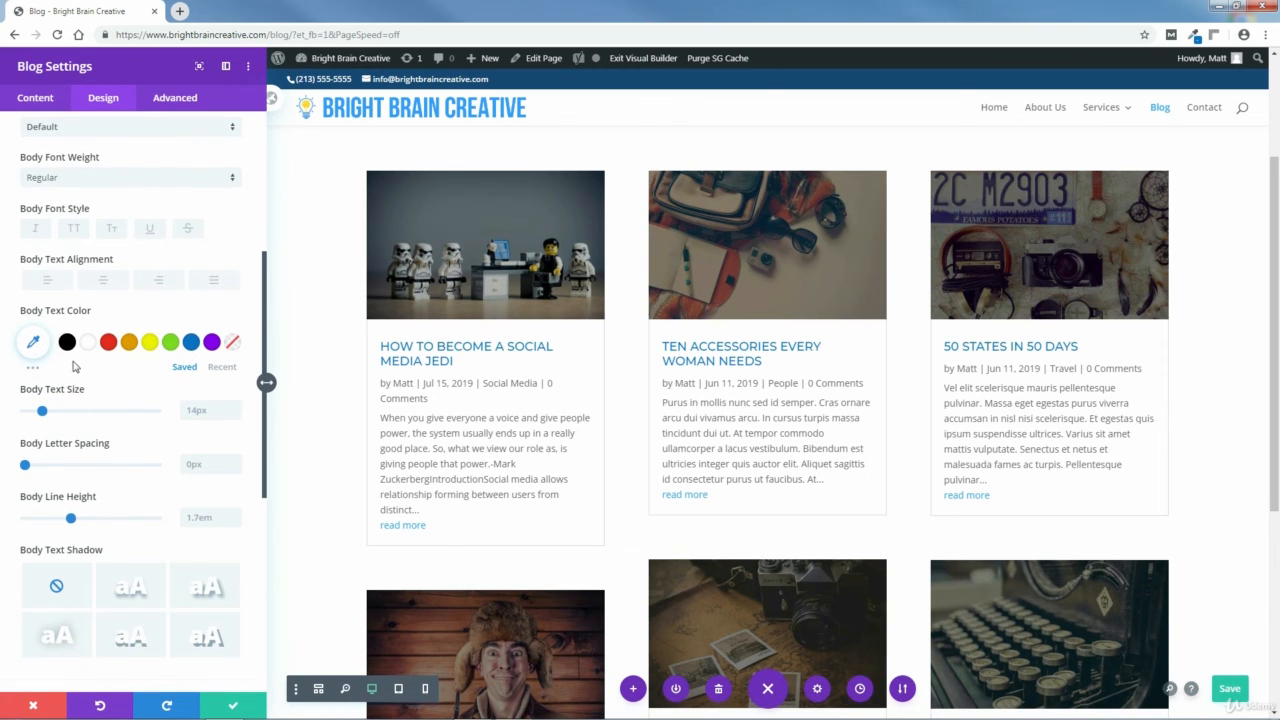
click(32, 343)
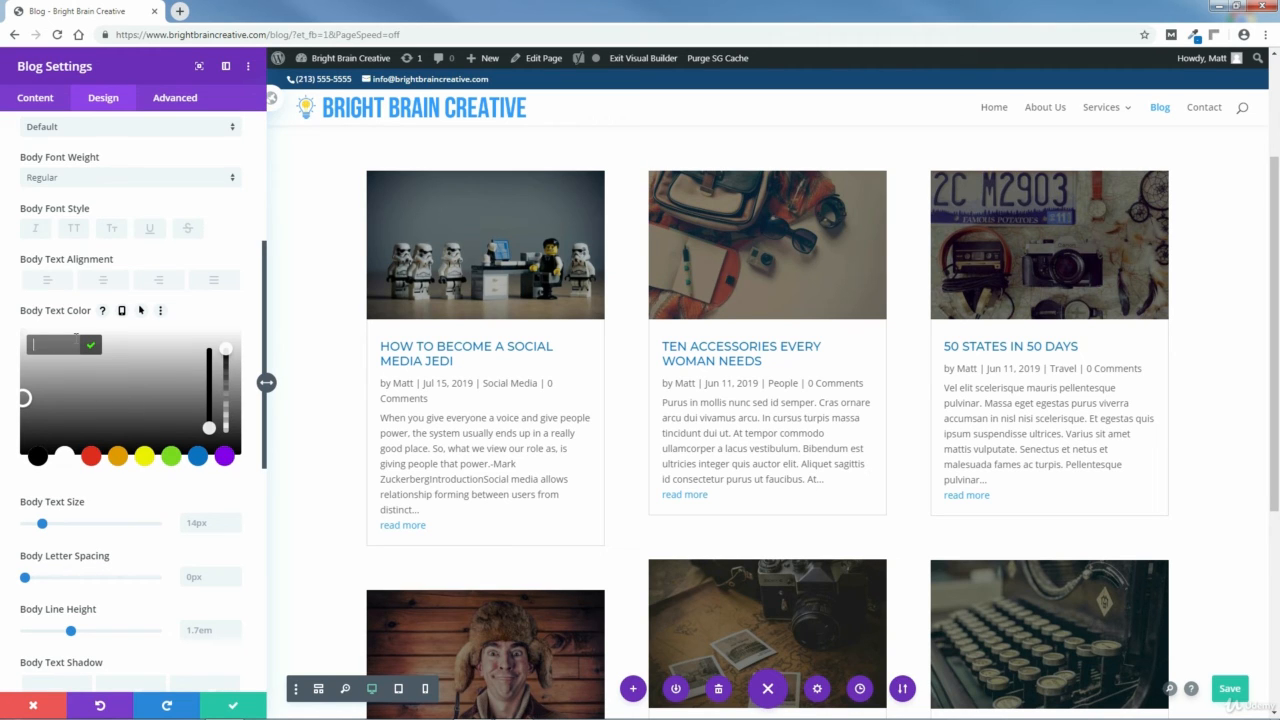
text(#383838)
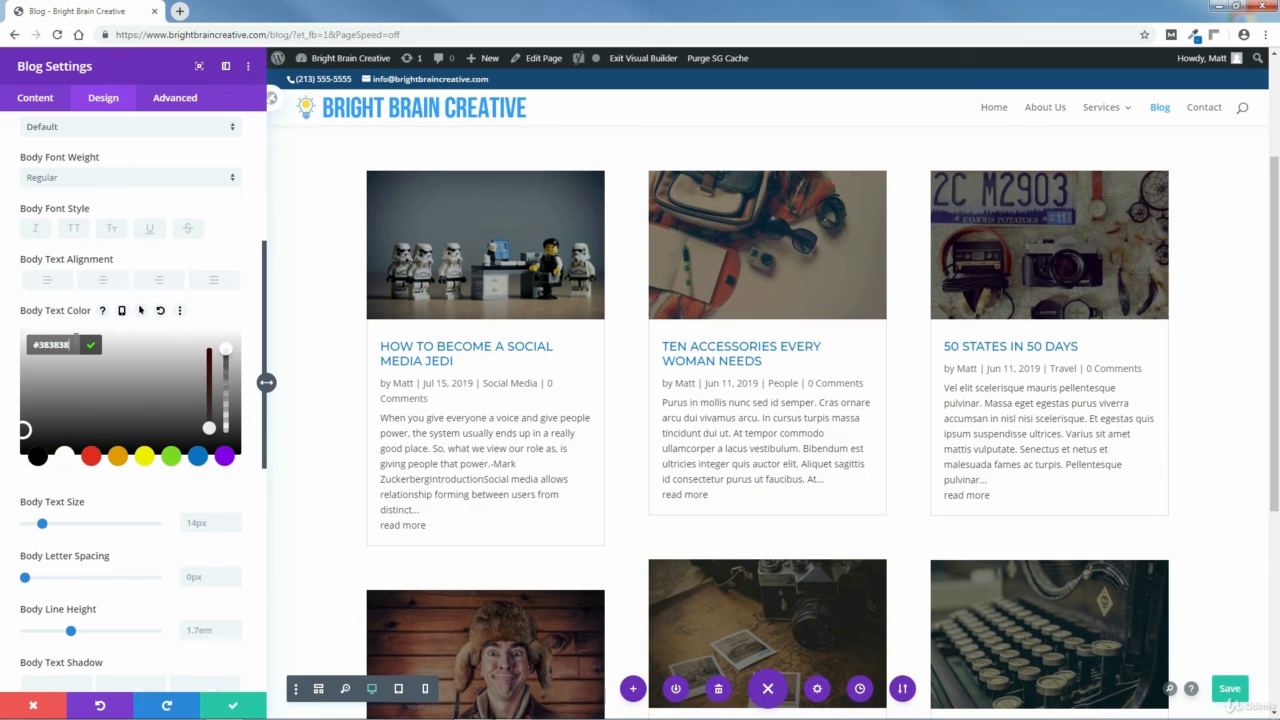
click(91, 345)
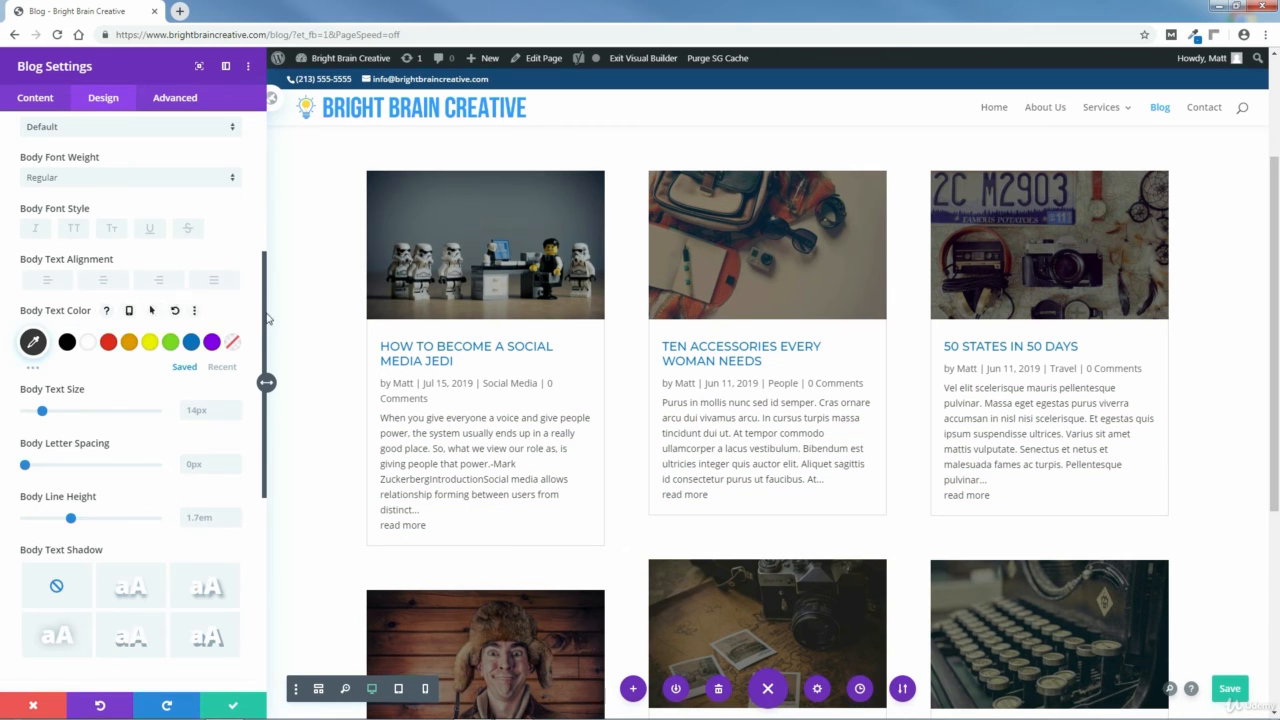
Set the Blog module's meta text font weight to Semi Bold and its color to black.
drag(265, 318, 248, 228)
click(235, 259)
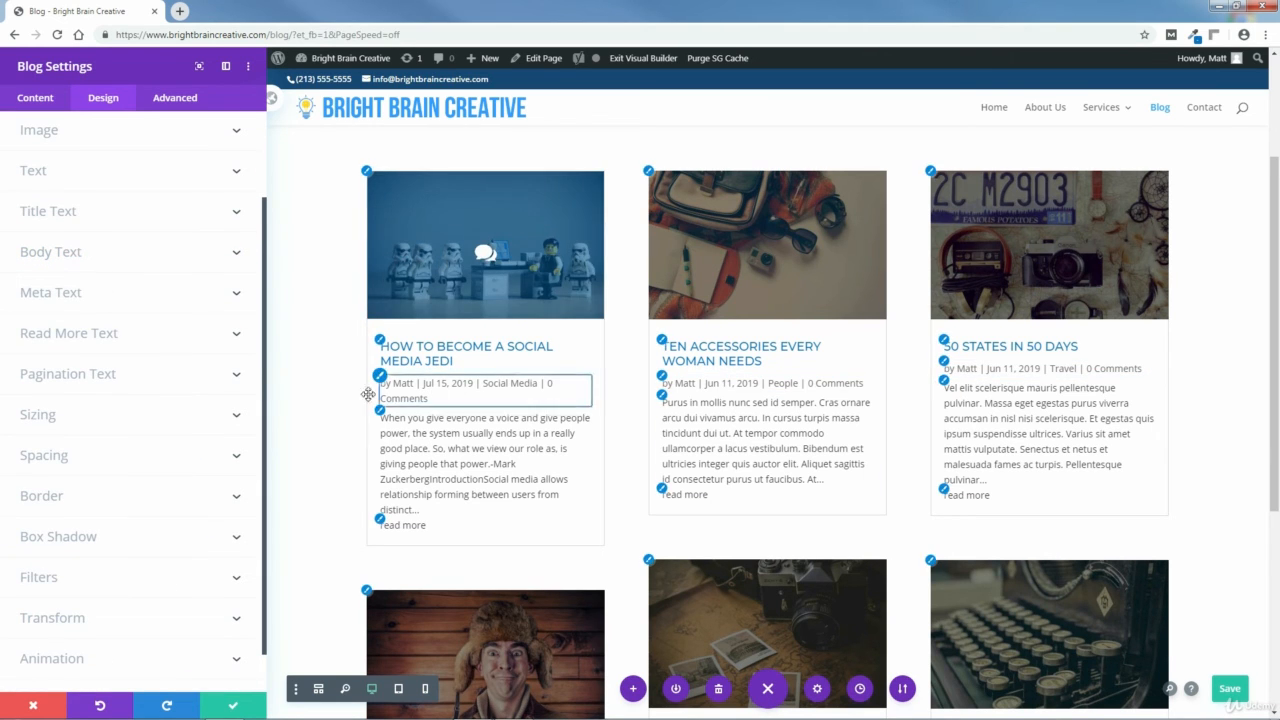
click(237, 298)
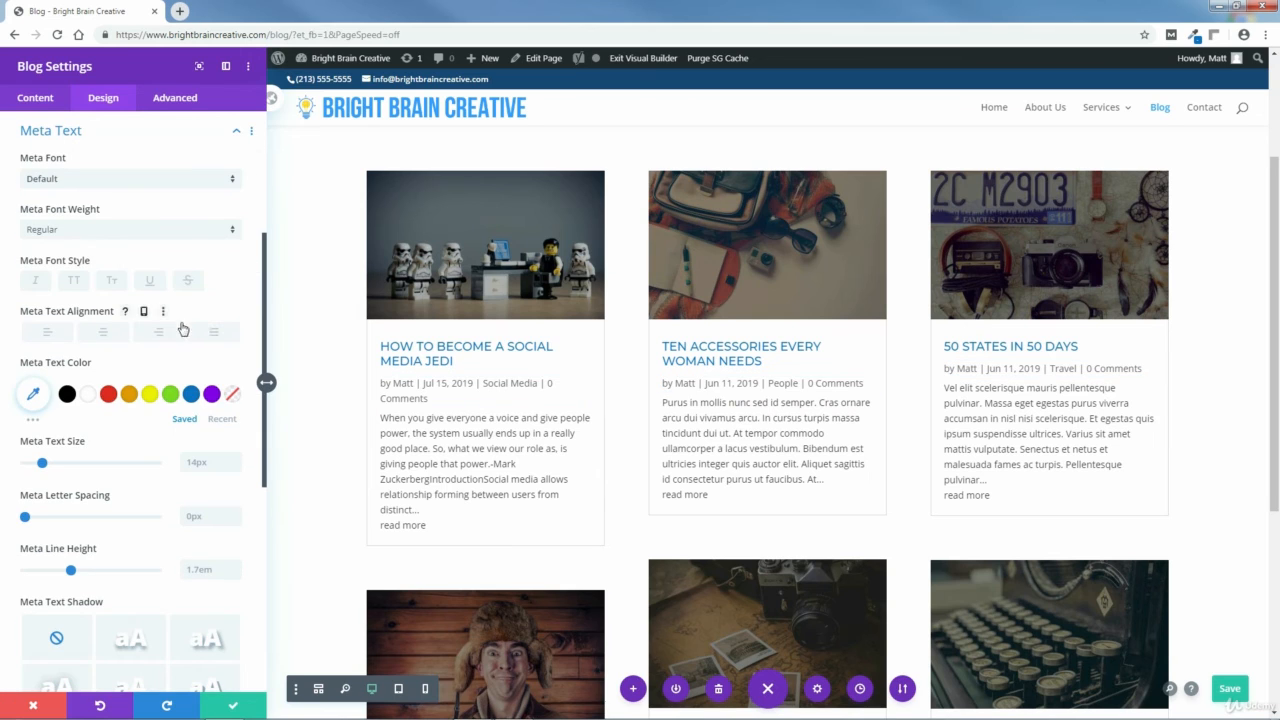
click(52, 232)
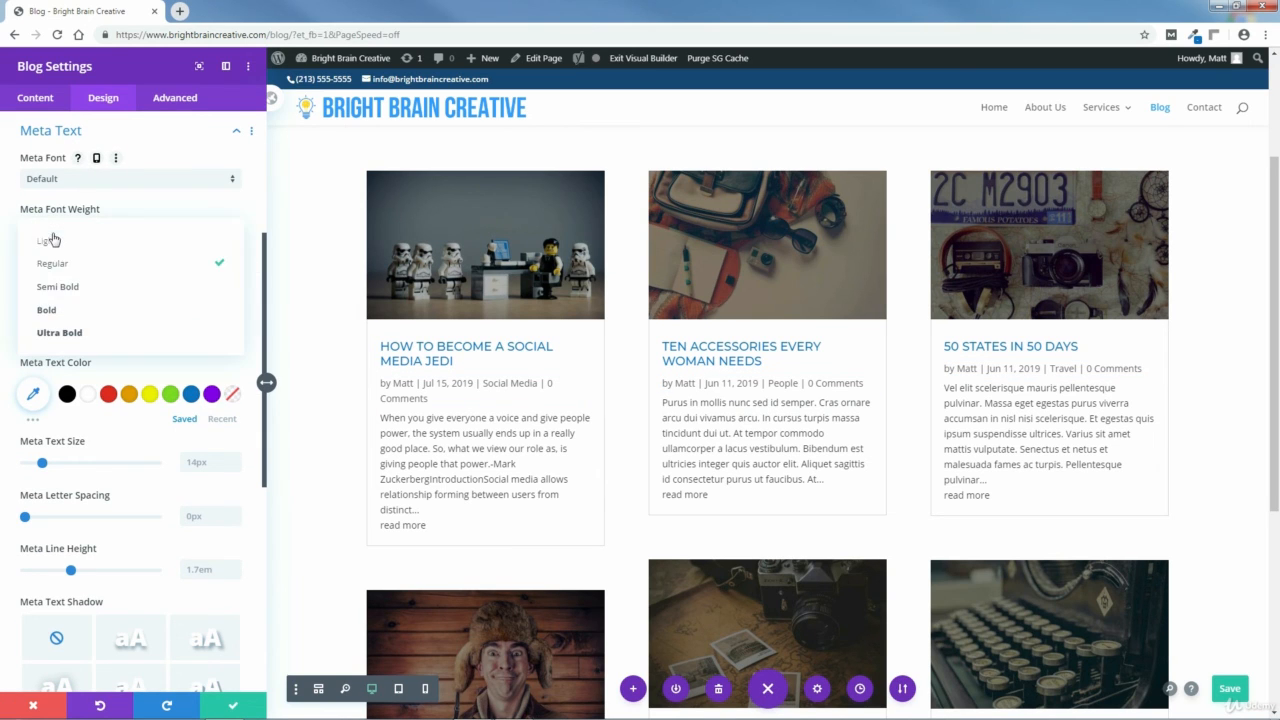
click(47, 292)
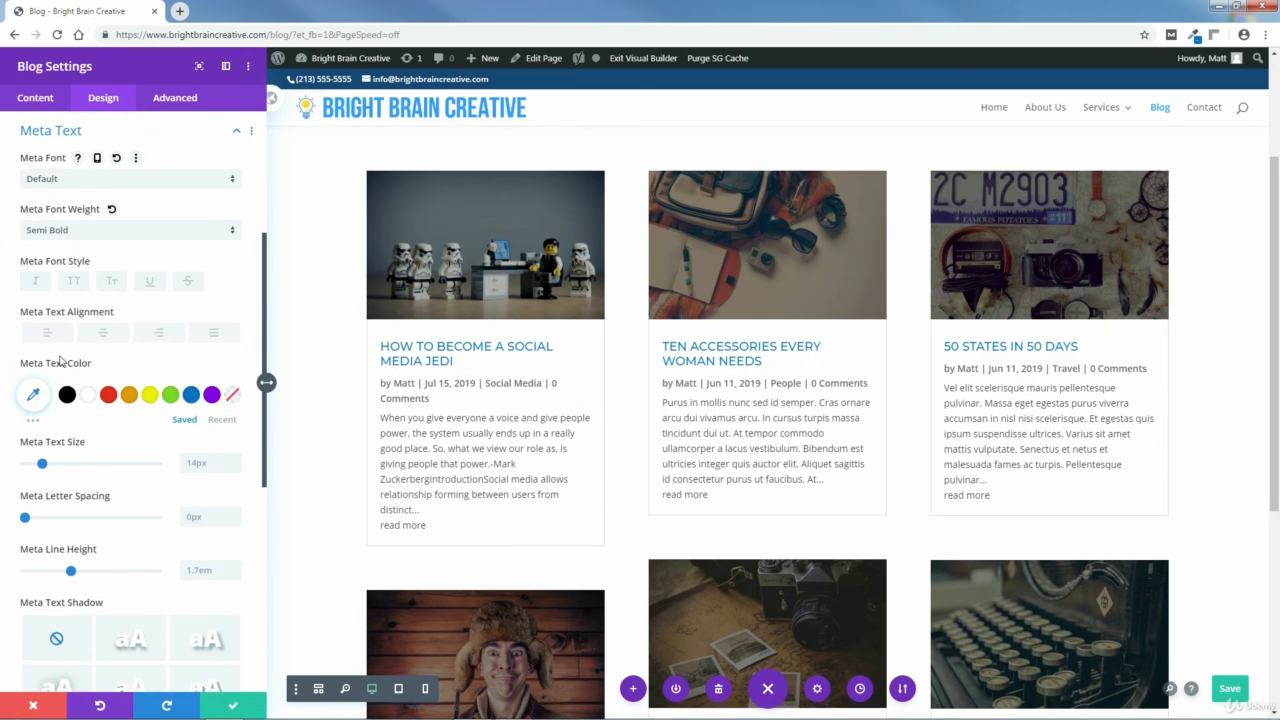
click(67, 394)
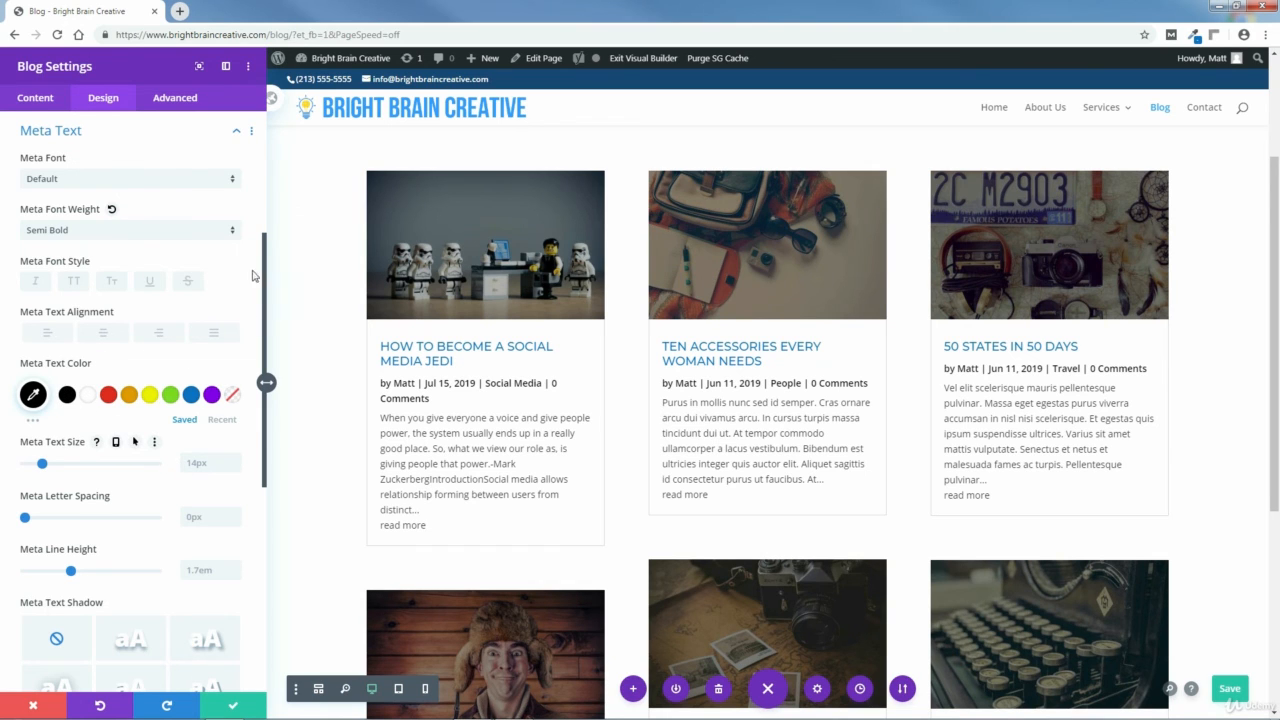
click(236, 131)
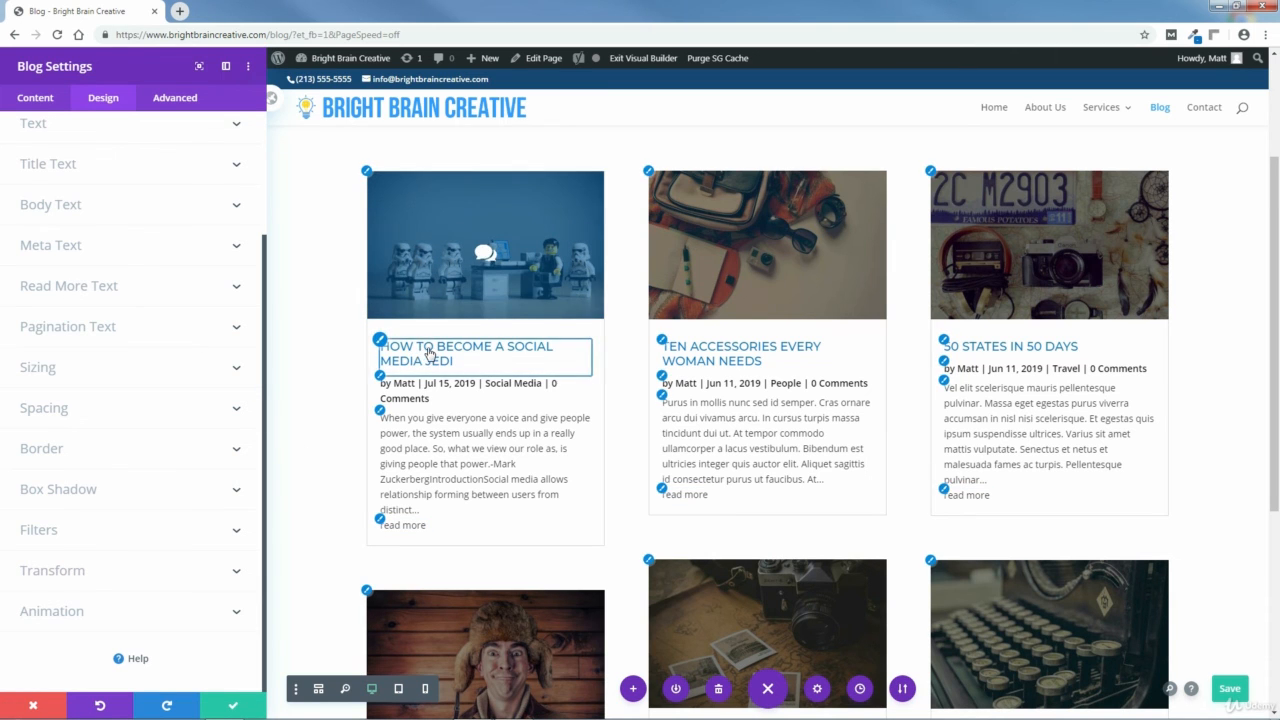
Copy the title text color #0c71c3 and paste it in as the Read More text color.
click(86, 287)
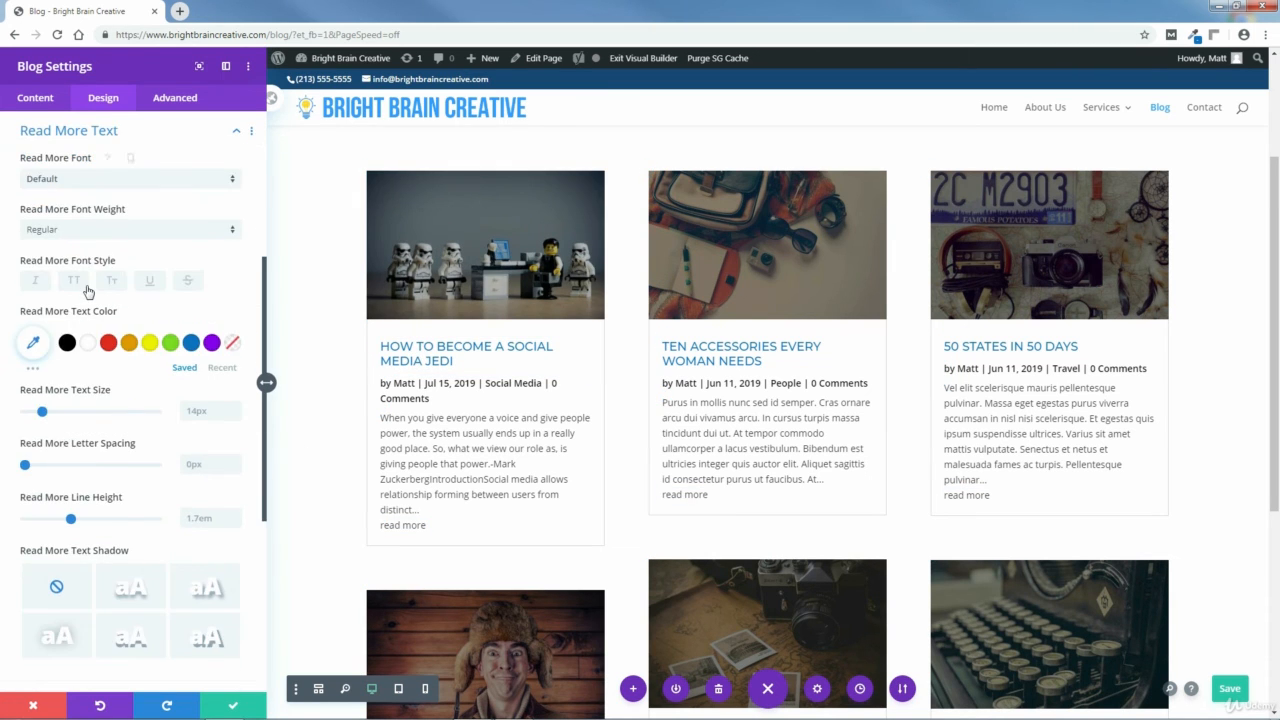
click(237, 131)
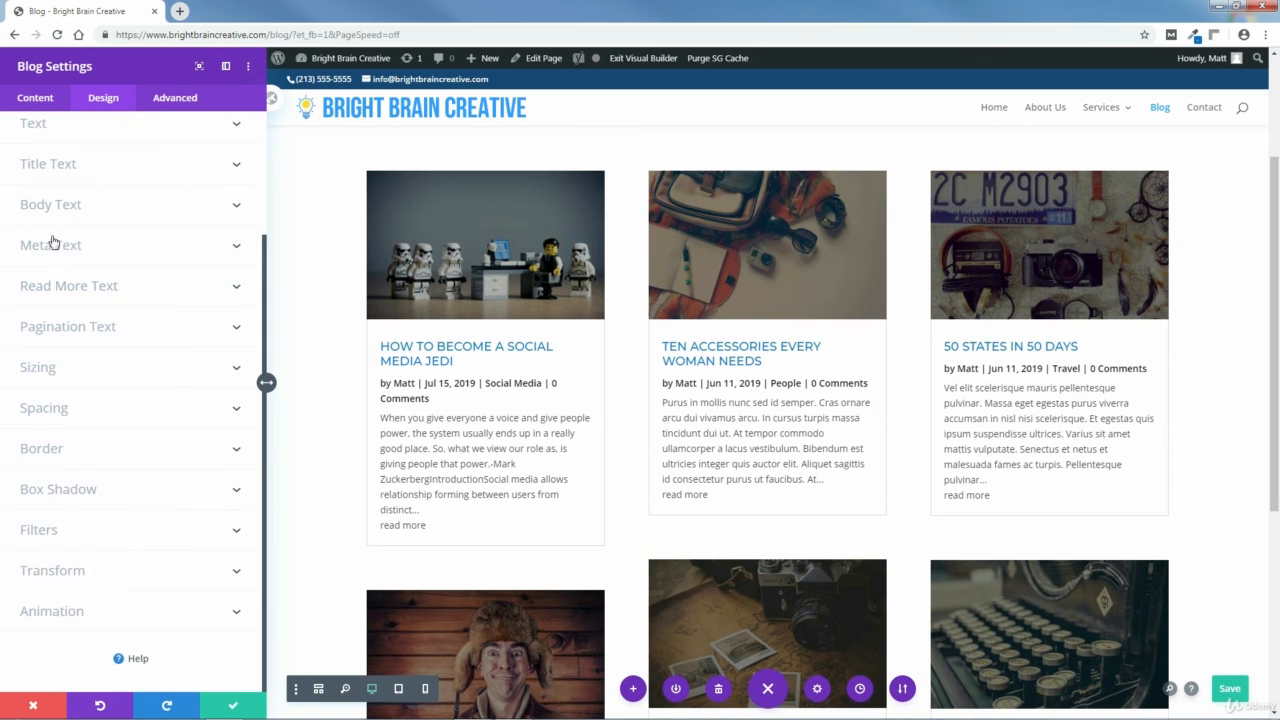
click(44, 164)
click(40, 447)
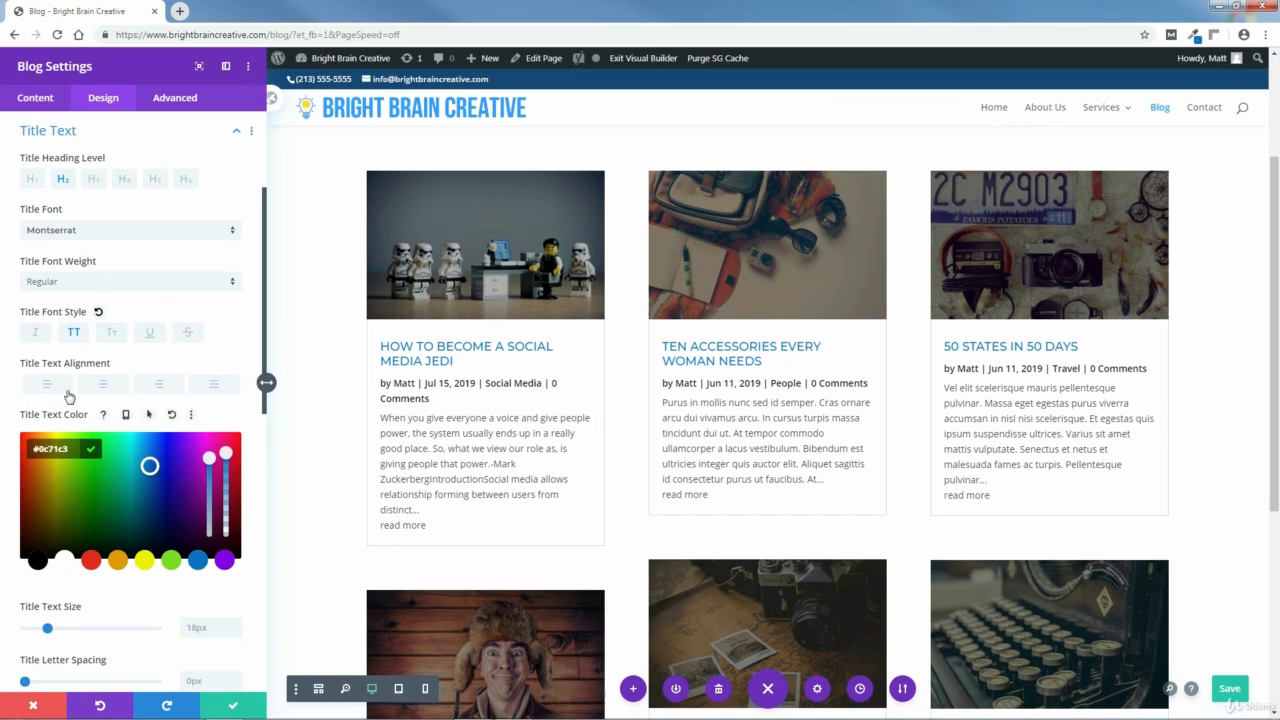
right_click(35, 449)
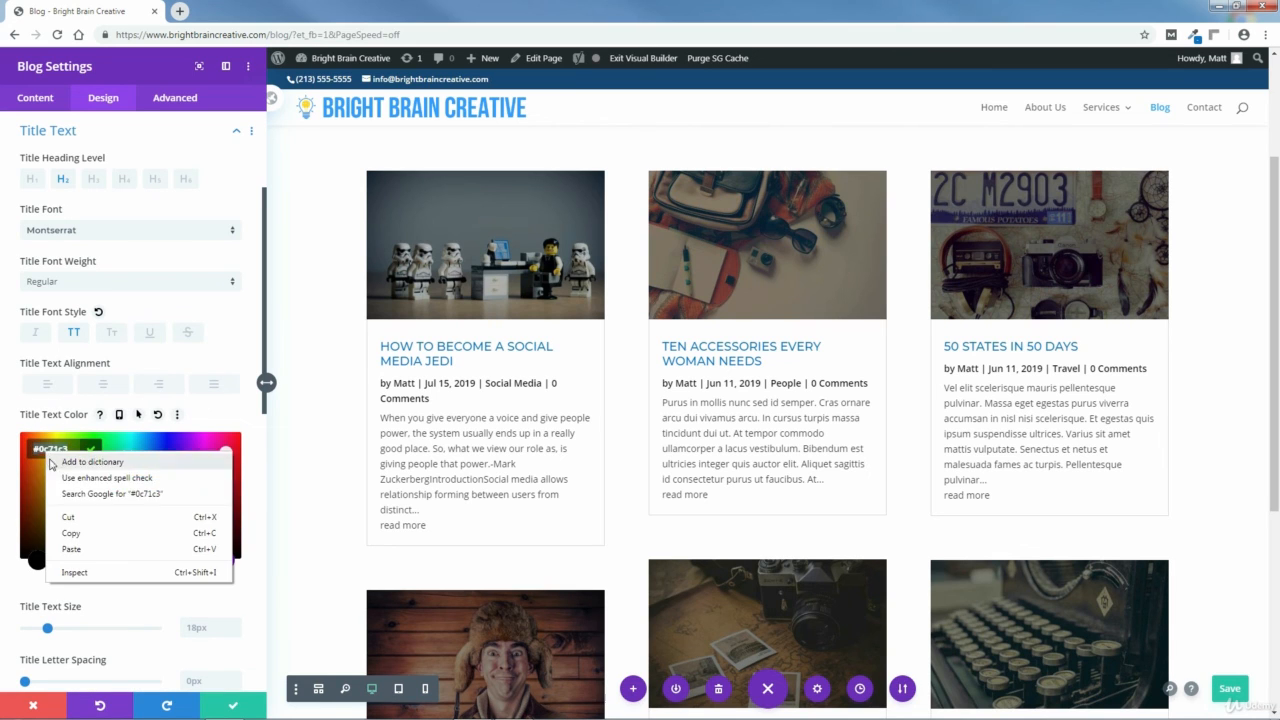
click(70, 536)
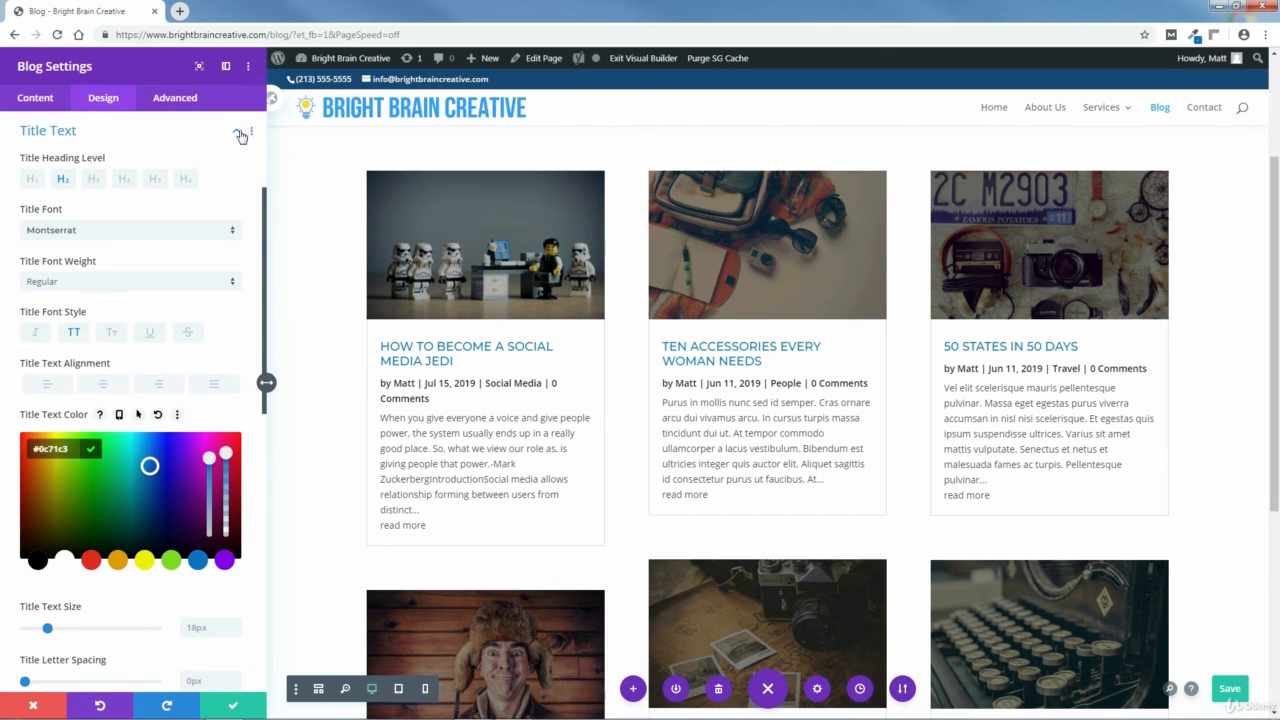
click(240, 136)
click(49, 289)
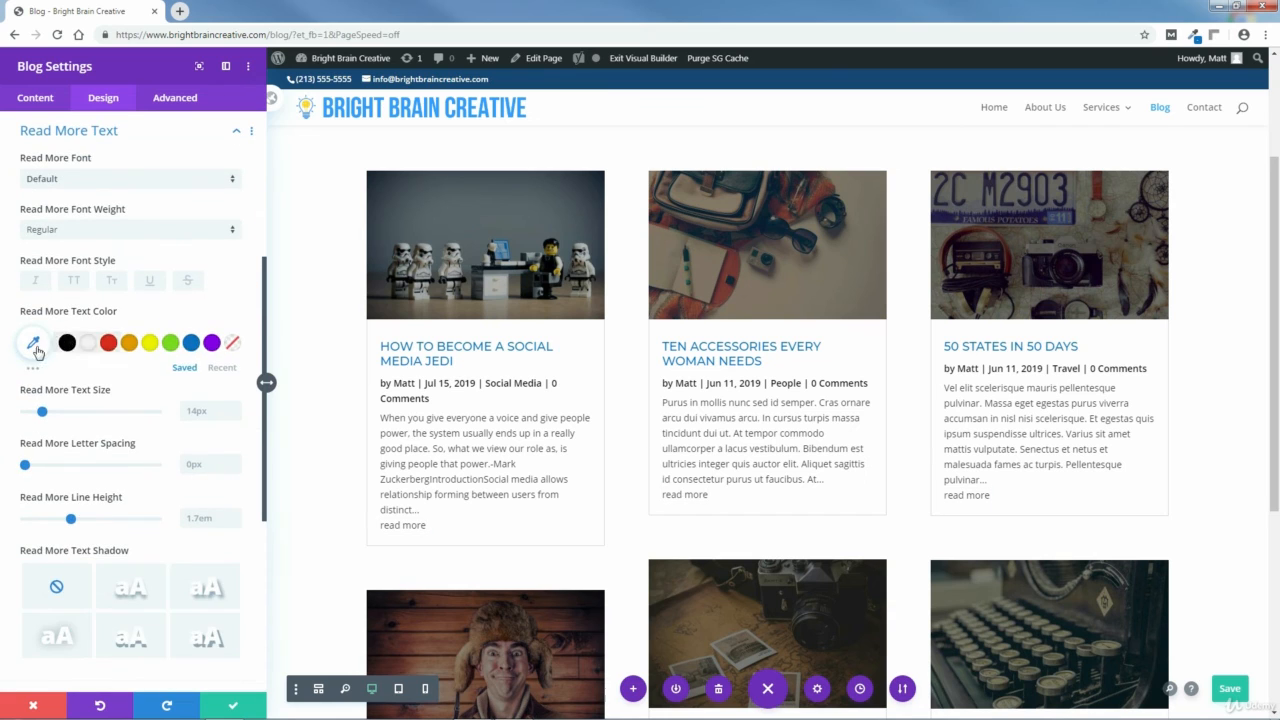
click(33, 344)
right_click(56, 345)
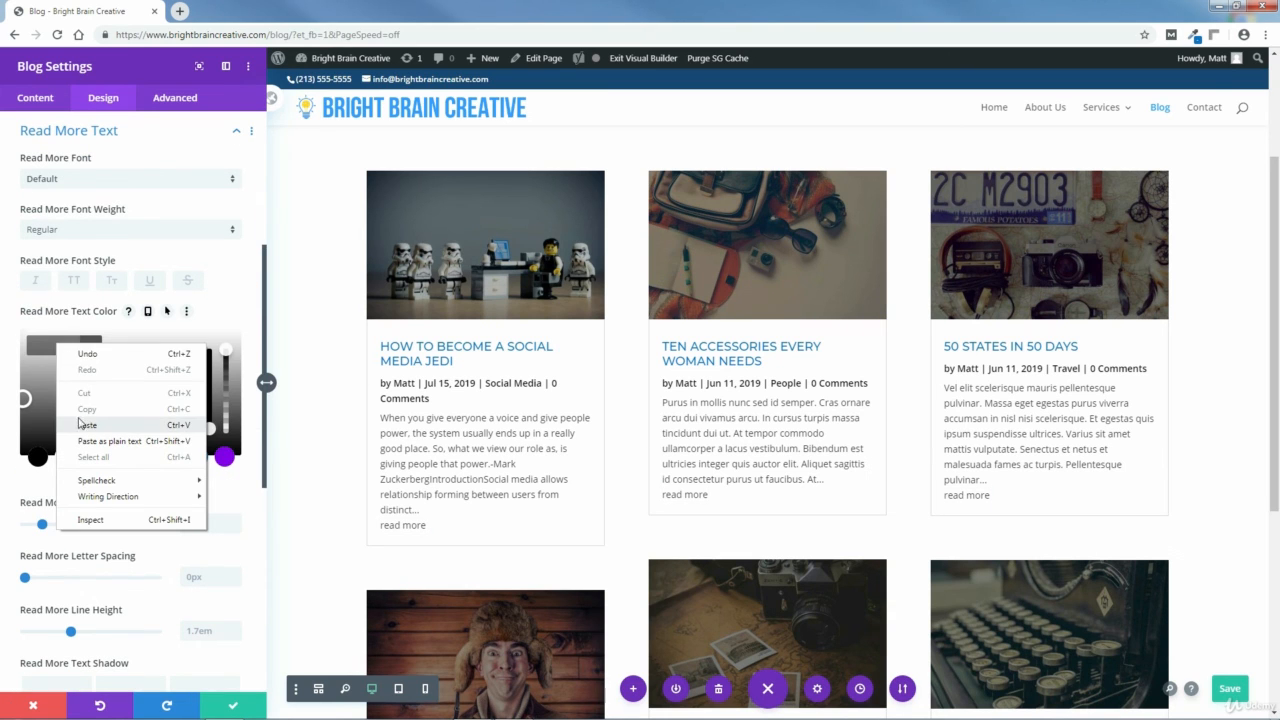
click(80, 424)
click(90, 345)
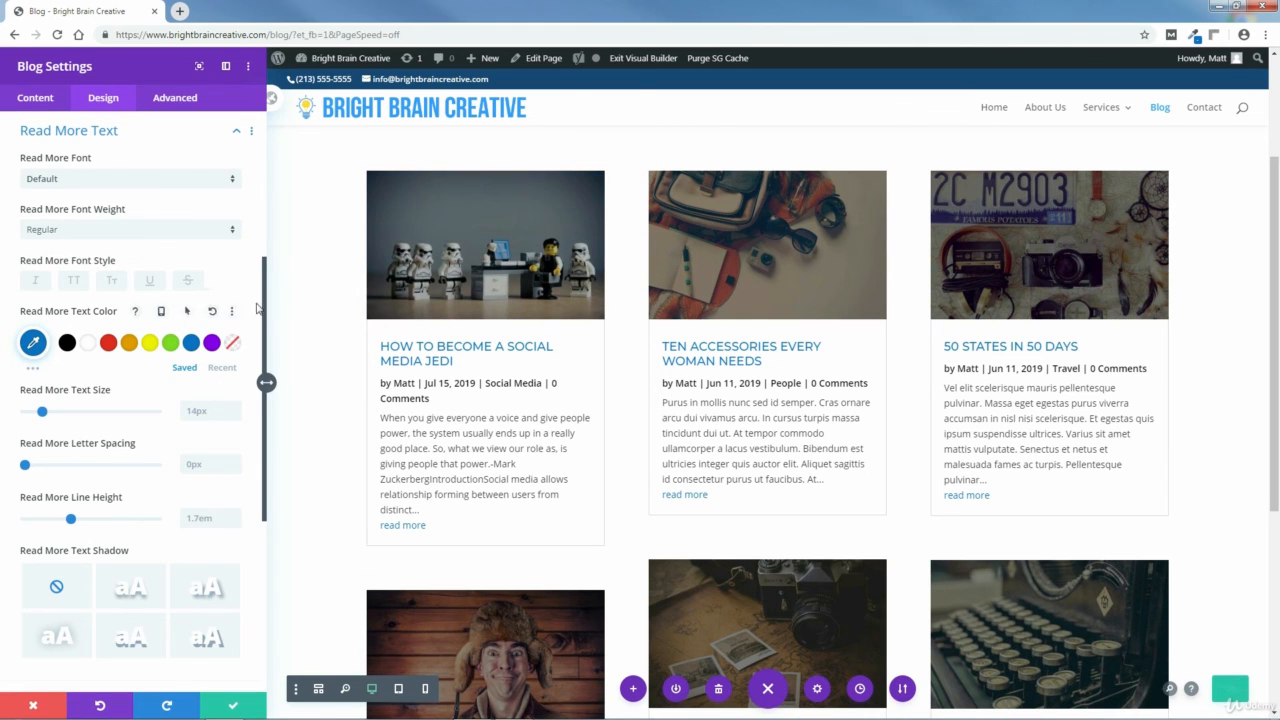
Give the Blog module a Fade animation and apply the module settings.
drag(265, 305, 265, 260)
click(236, 228)
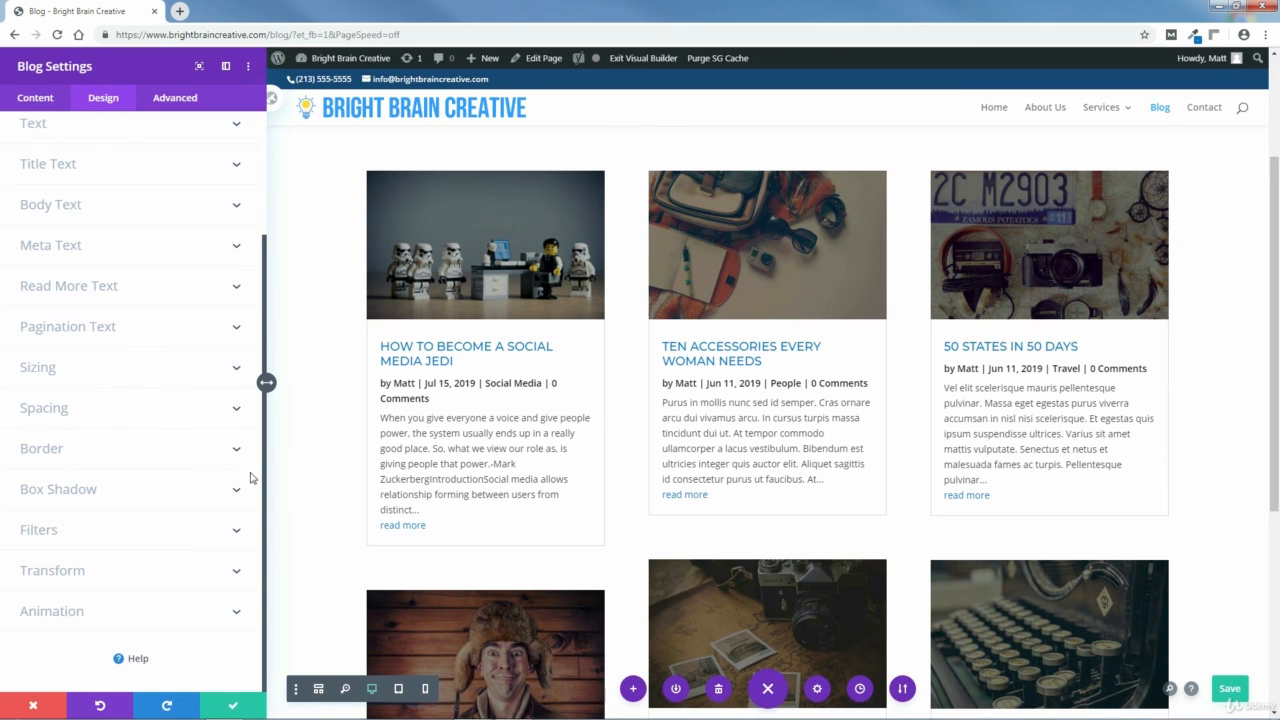
click(52, 611)
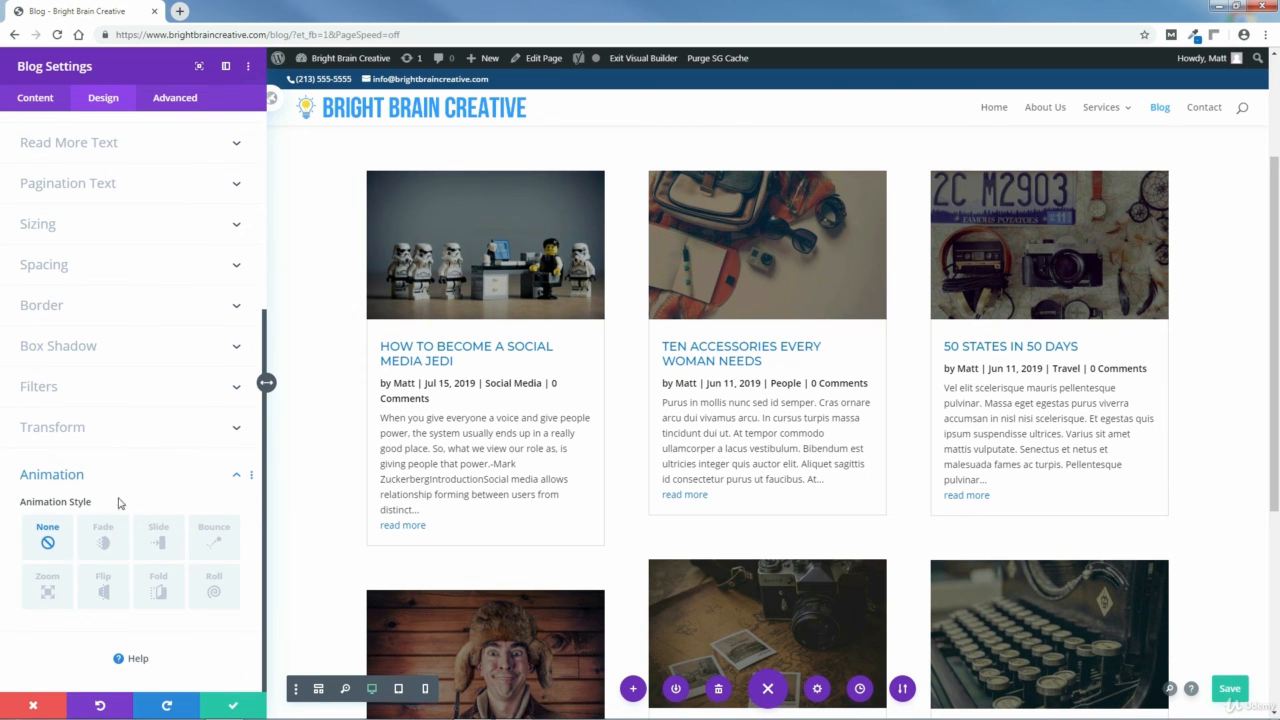
click(104, 545)
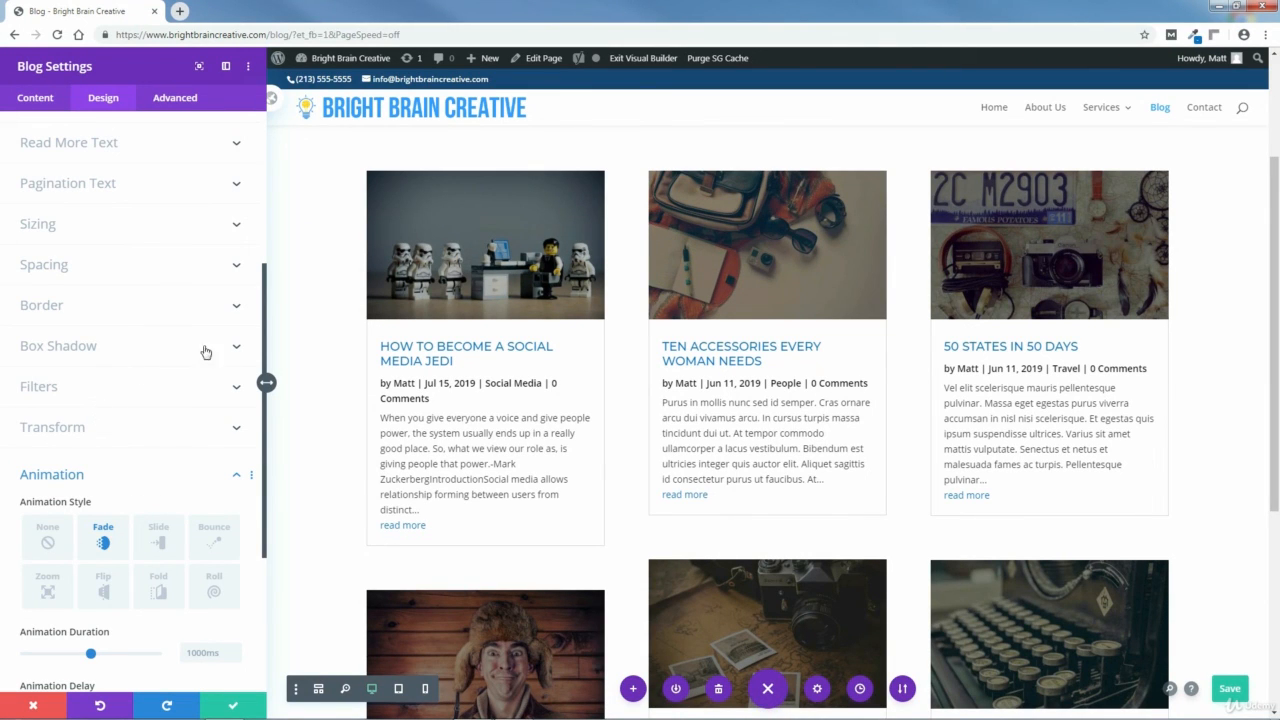
scroll(262, 342, down, 3)
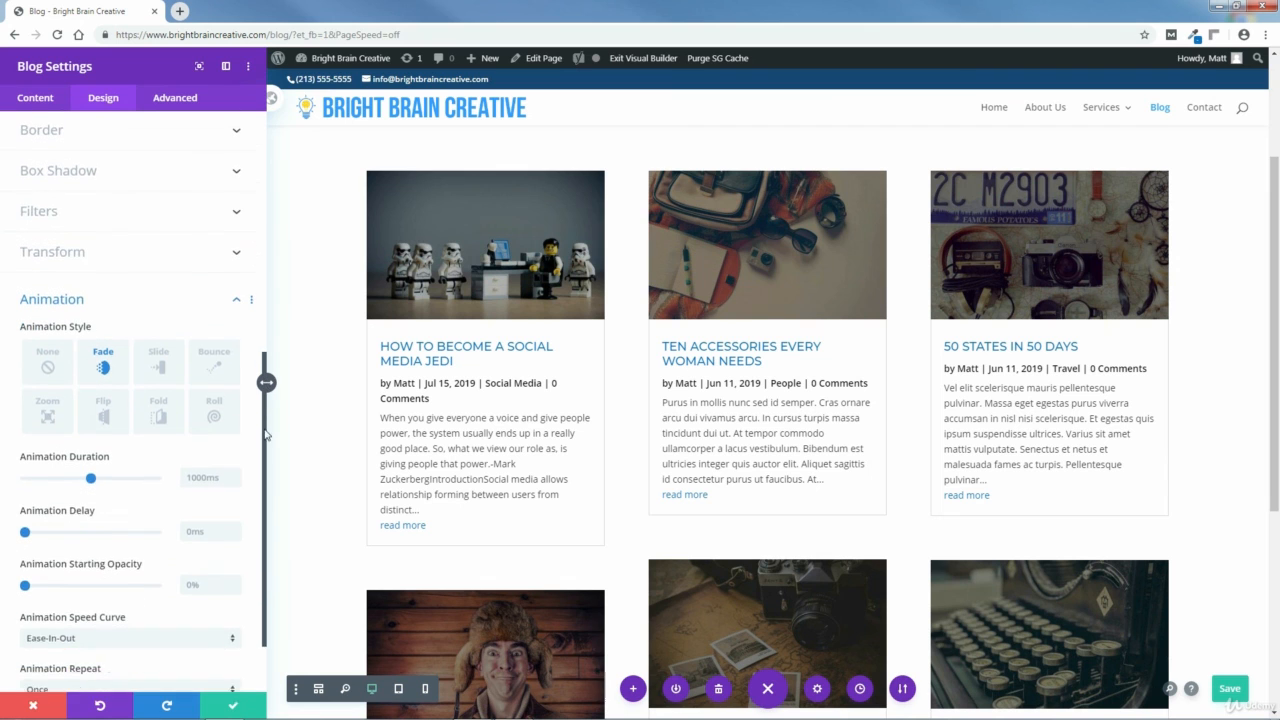
scroll(249, 250, up, 5)
scroll(252, 210, up, 4)
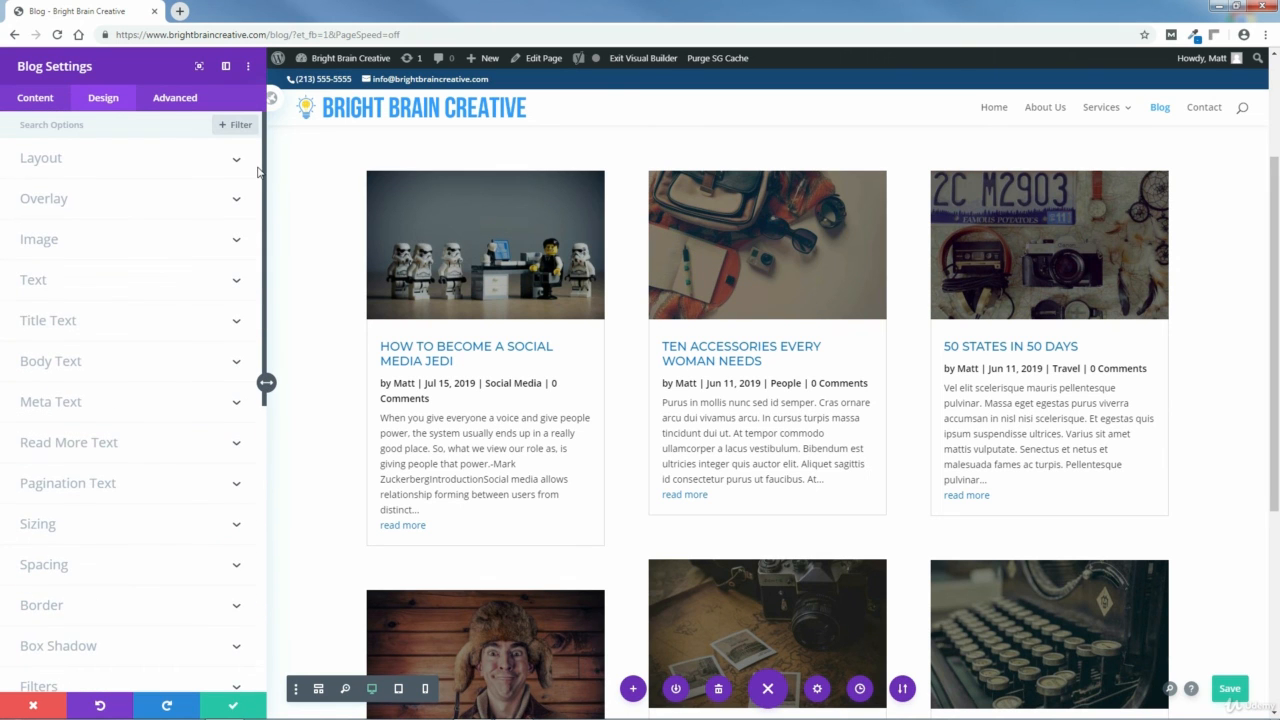
click(236, 704)
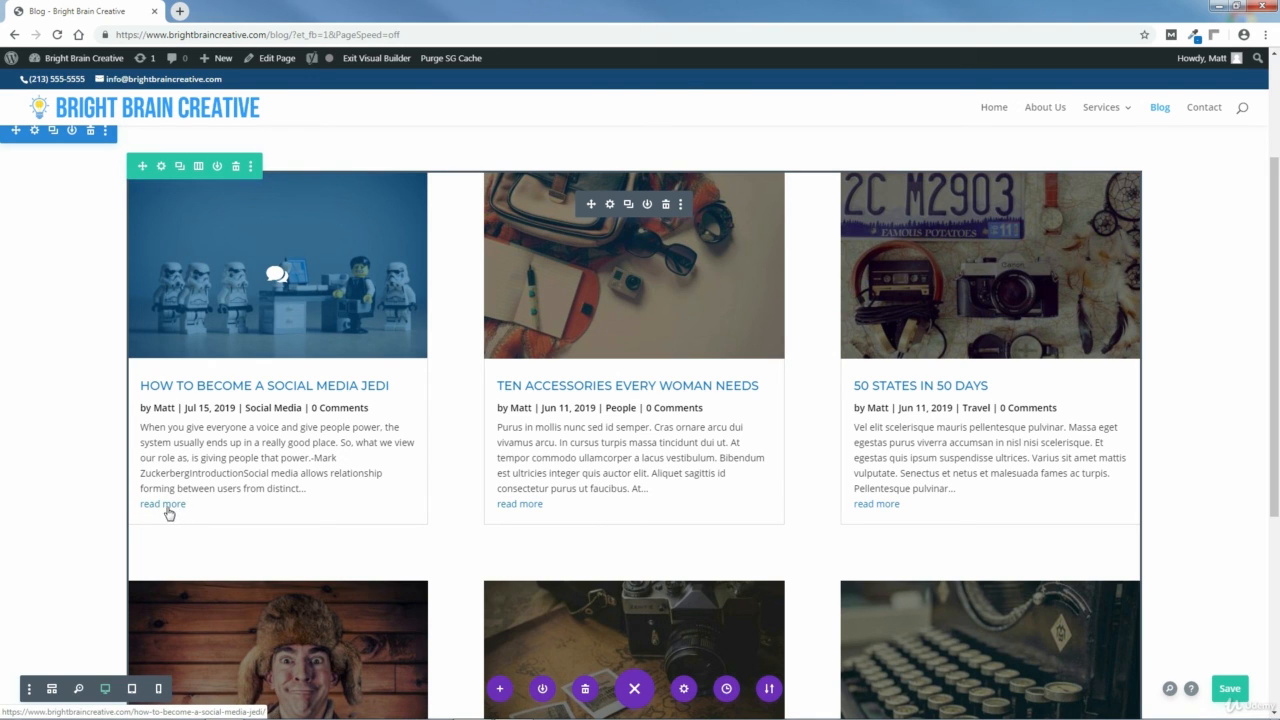
Save the page.
key(ctrl+s)
drag(1276, 345, 1262, 191)
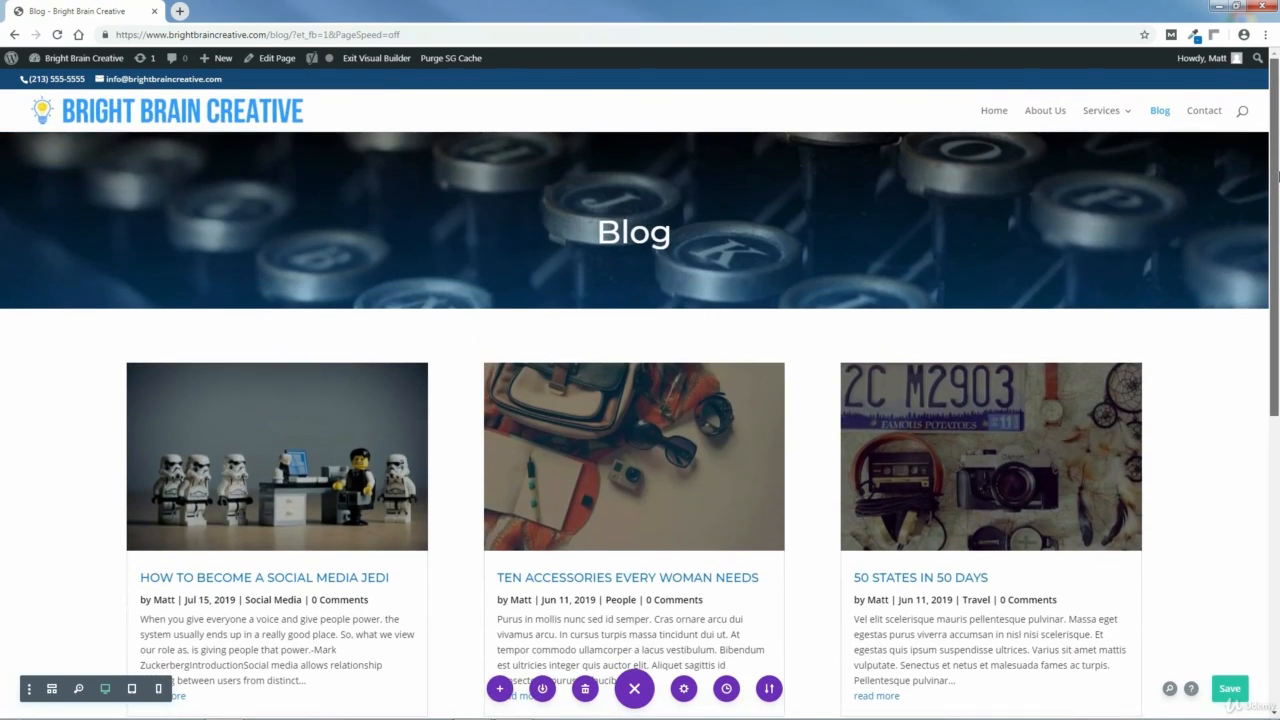
click(1230, 690)
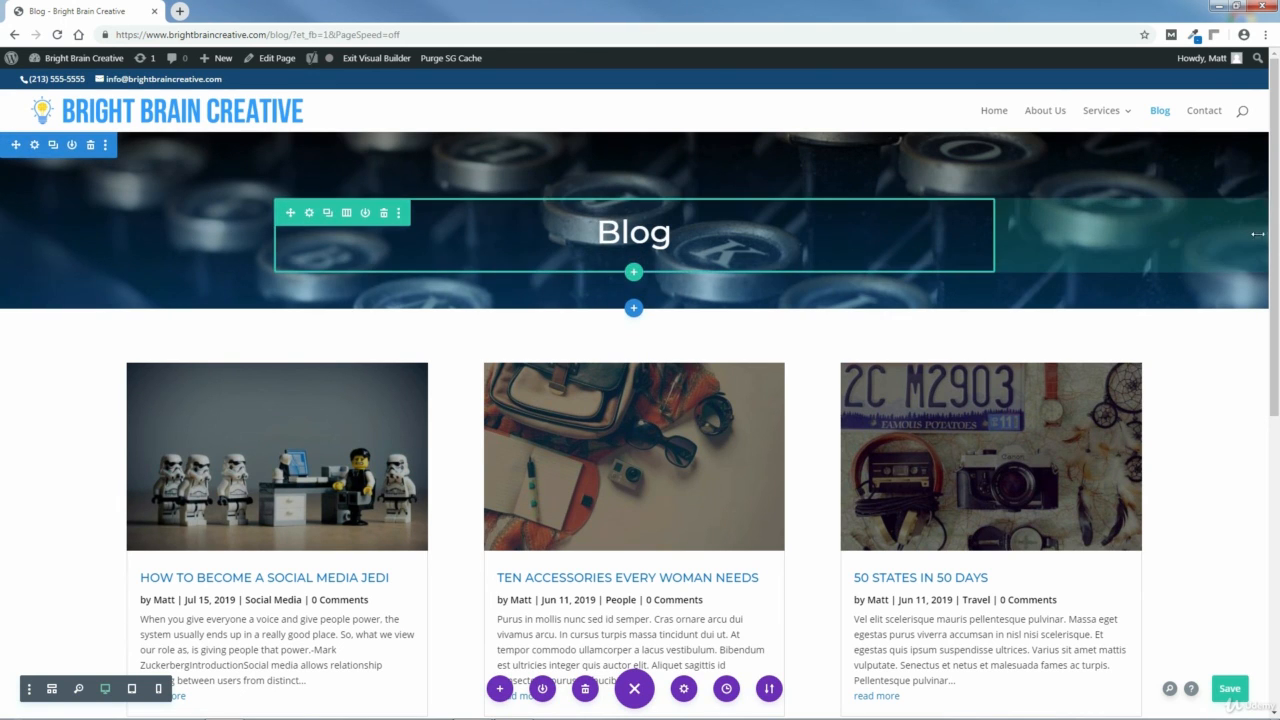
Insert the saved Footer section from the library at the bottom of the page.
scroll(1263, 522, down, 5)
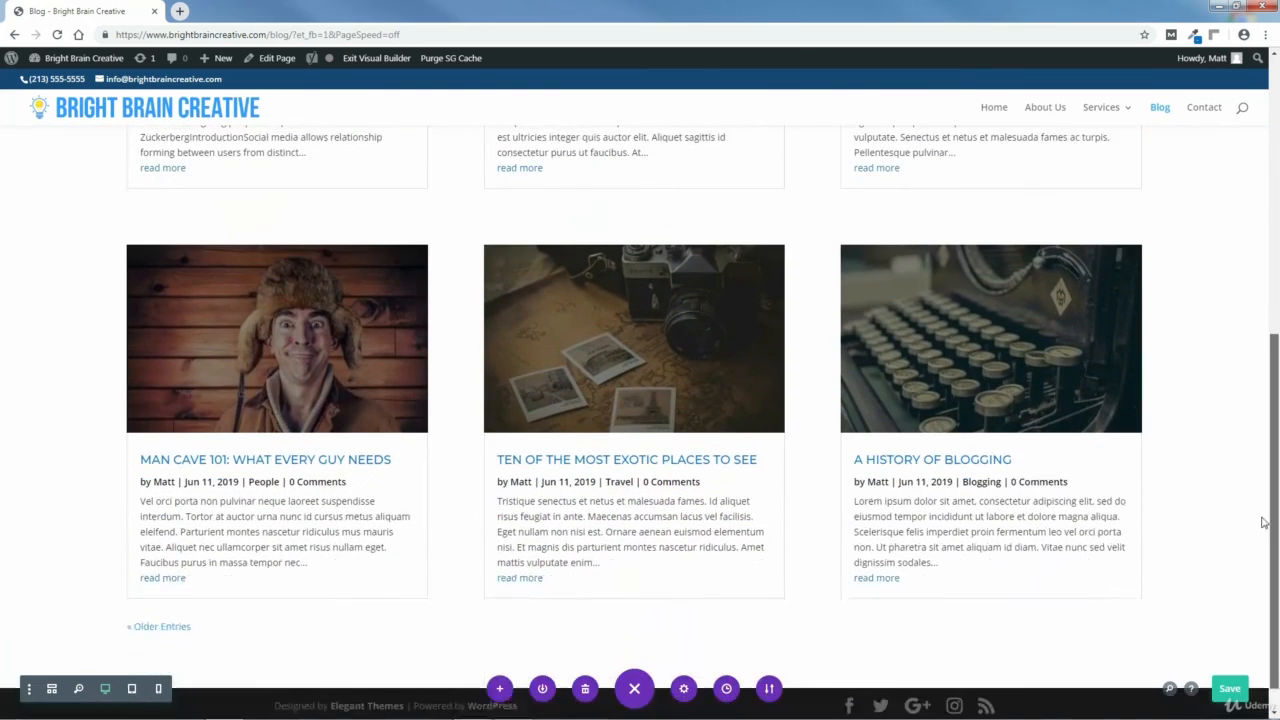
scroll(1263, 522, down, 1)
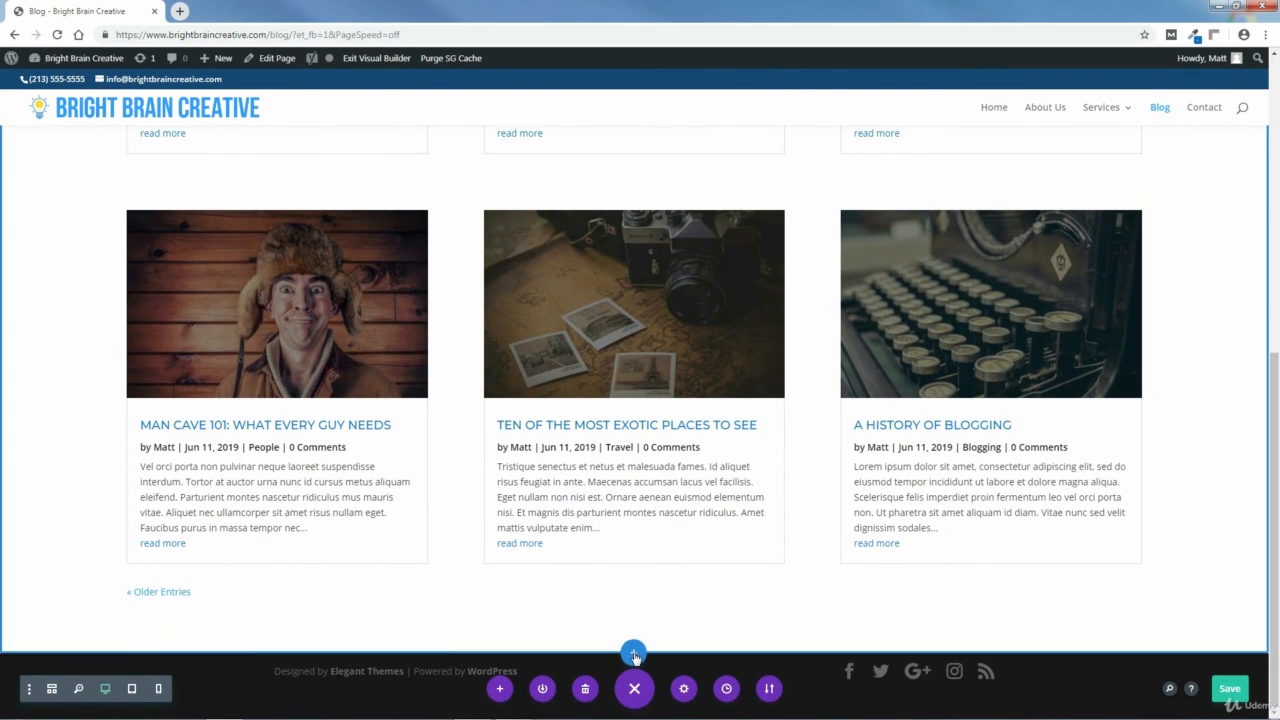
click(633, 655)
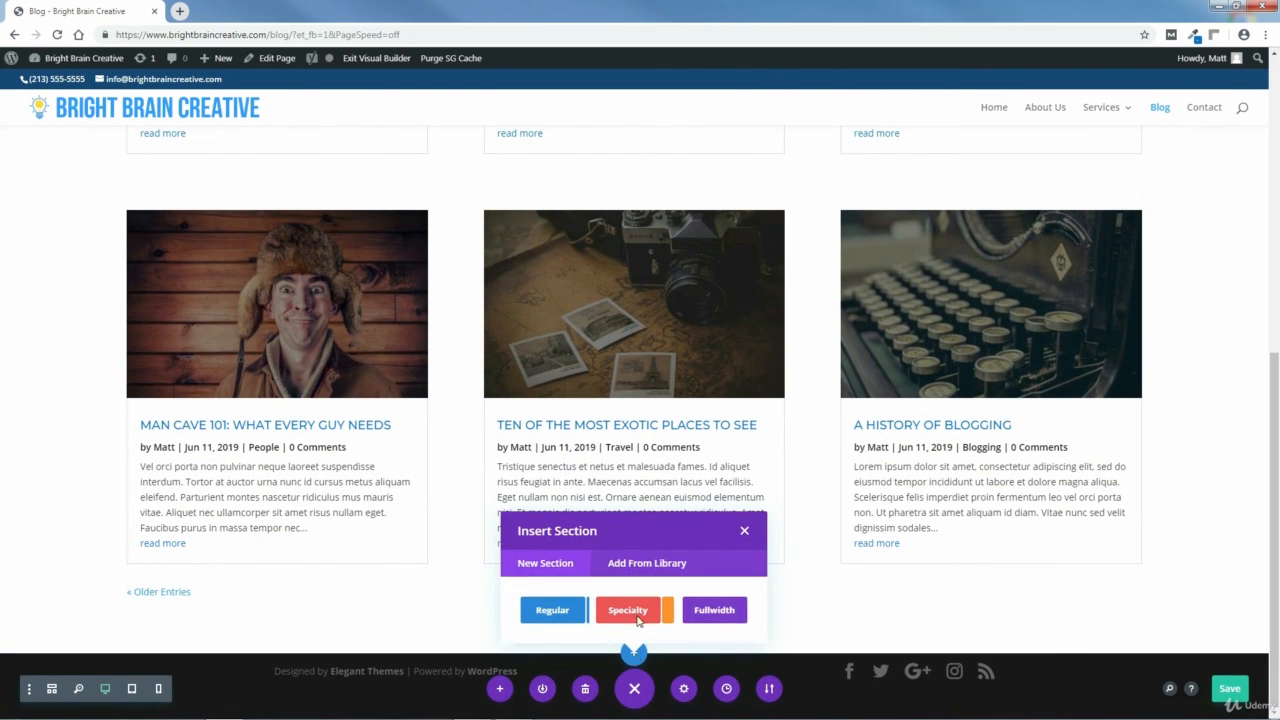
click(648, 564)
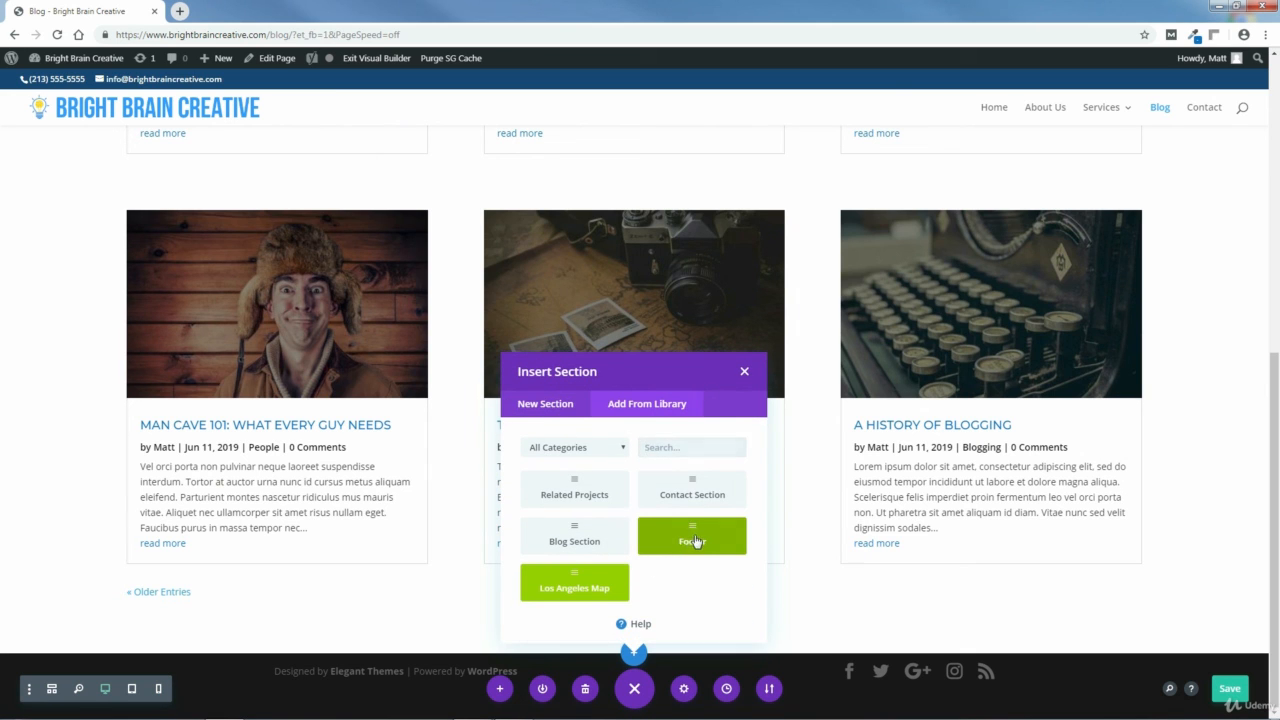
click(697, 541)
scroll(1277, 563, down, 3)
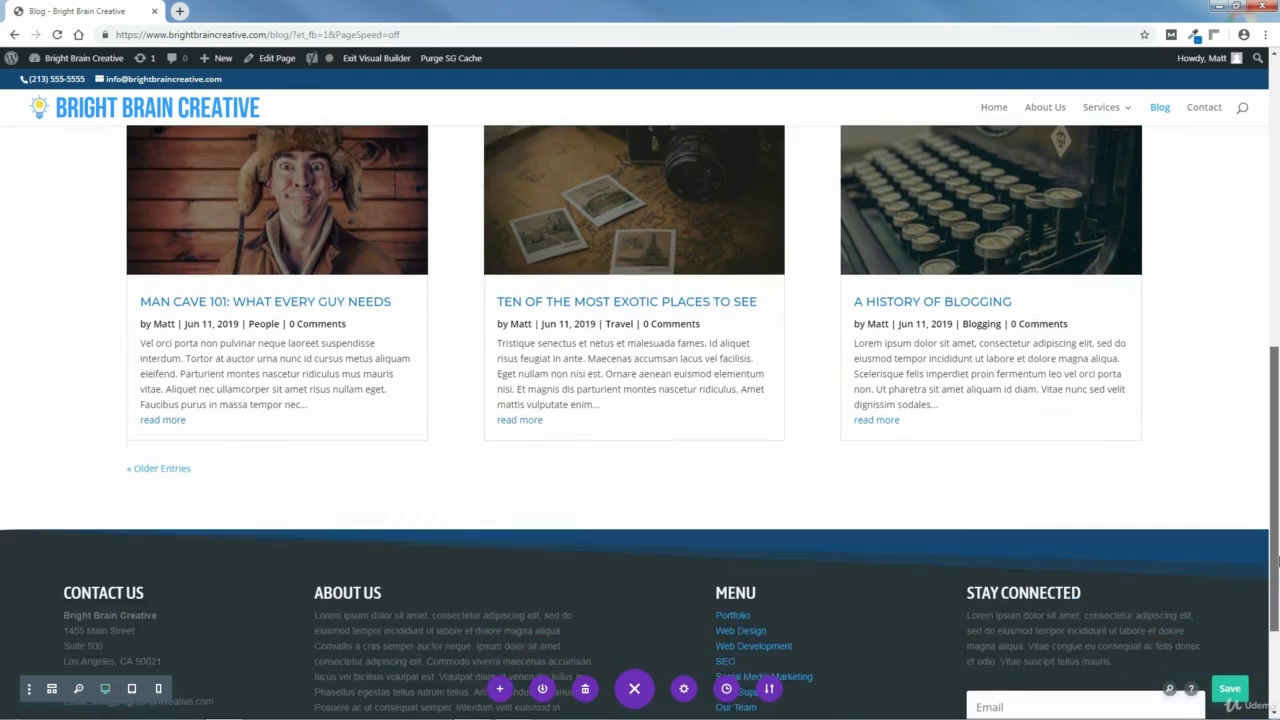